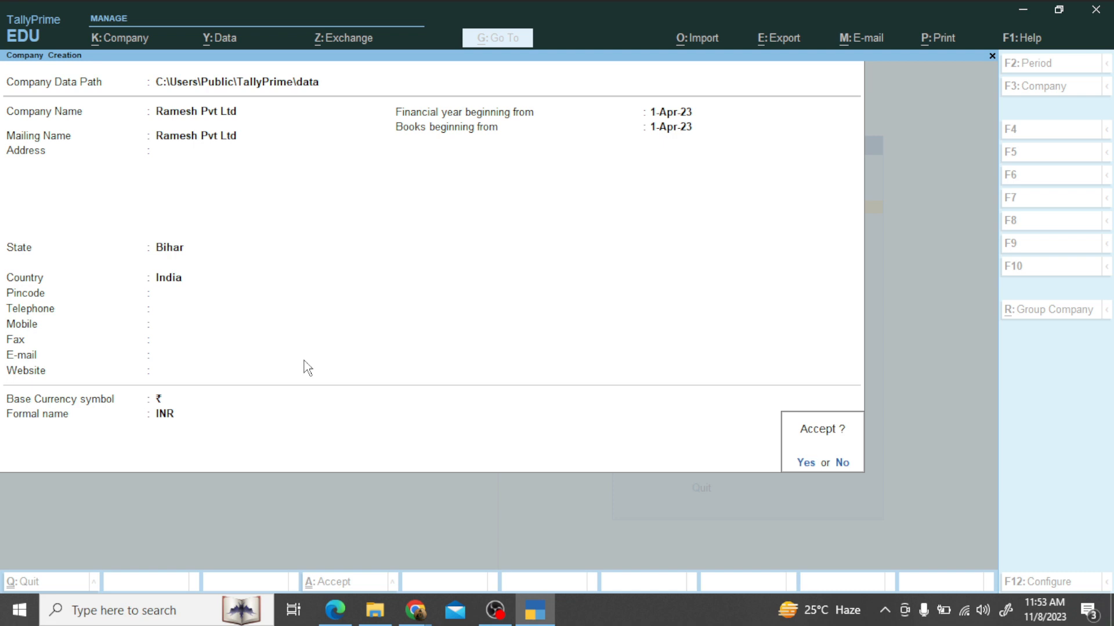
- Accept the creation of the company Ramesh Pvt Ltd and keep its default company features
key(Return)
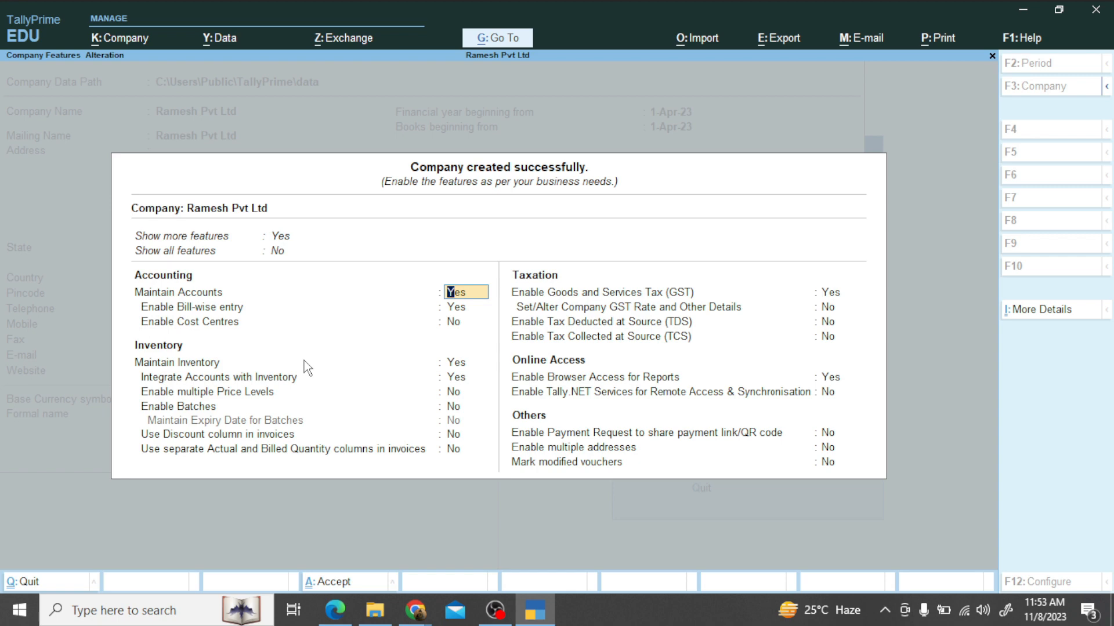
key(ctrl+a)
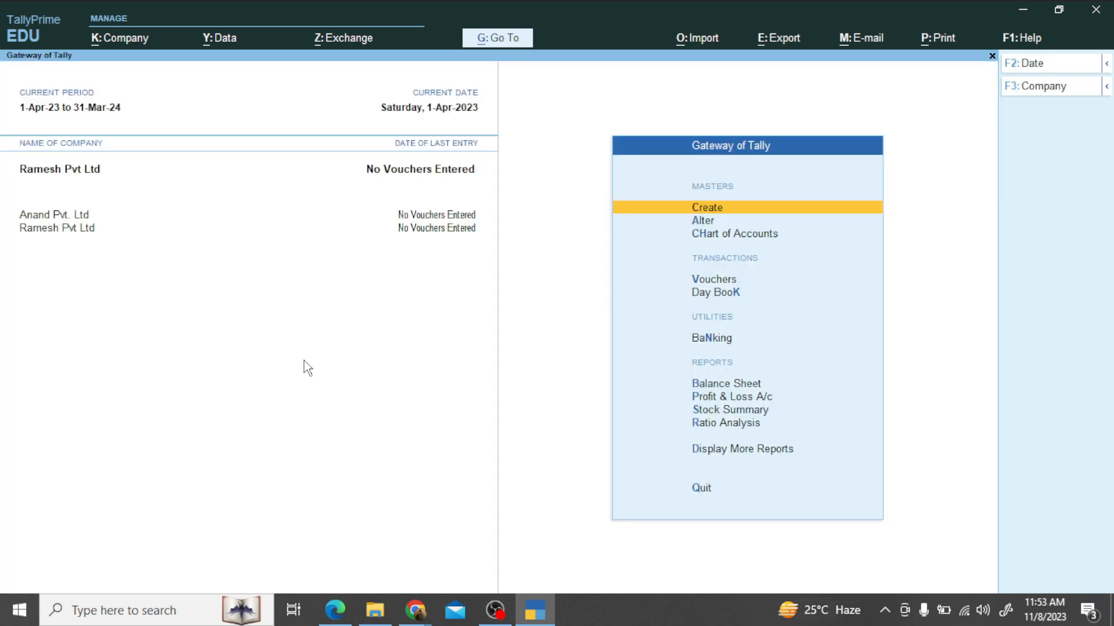
- Check the 1-4-2023 transaction in the practice questions PDF and open a new receipt voucher in TallyPrime
click(654, 273)
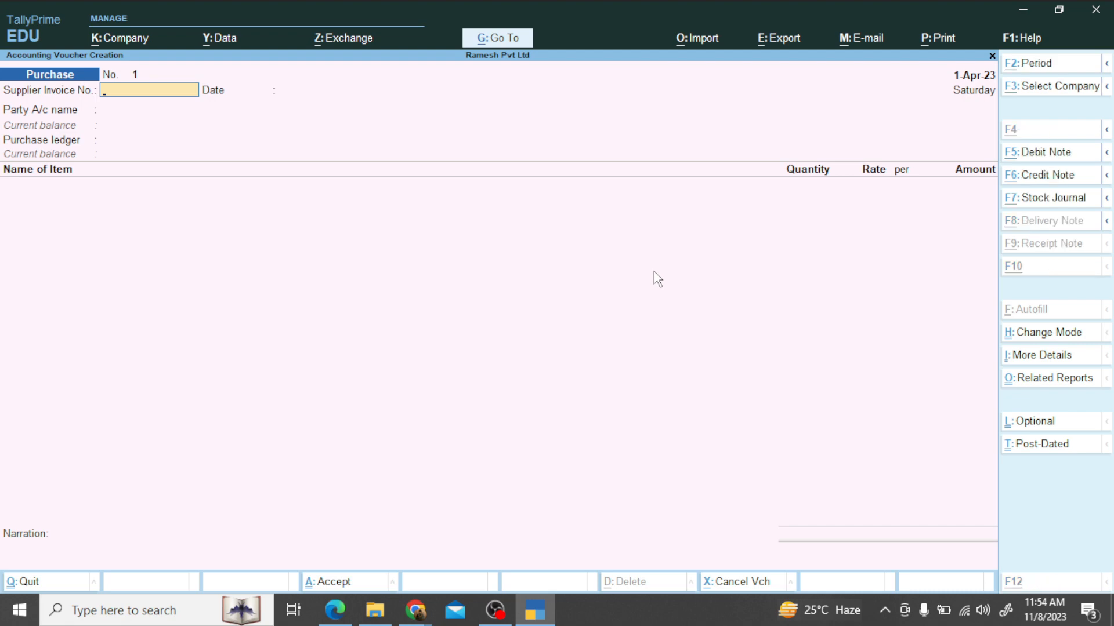
key(alt+Tab)
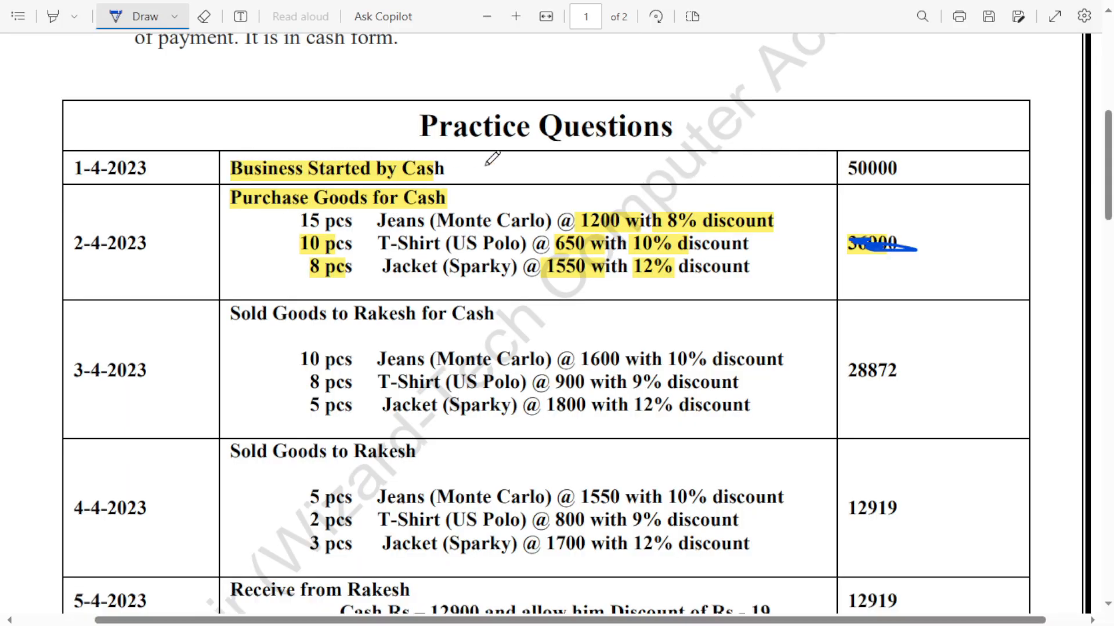
key(alt+Tab)
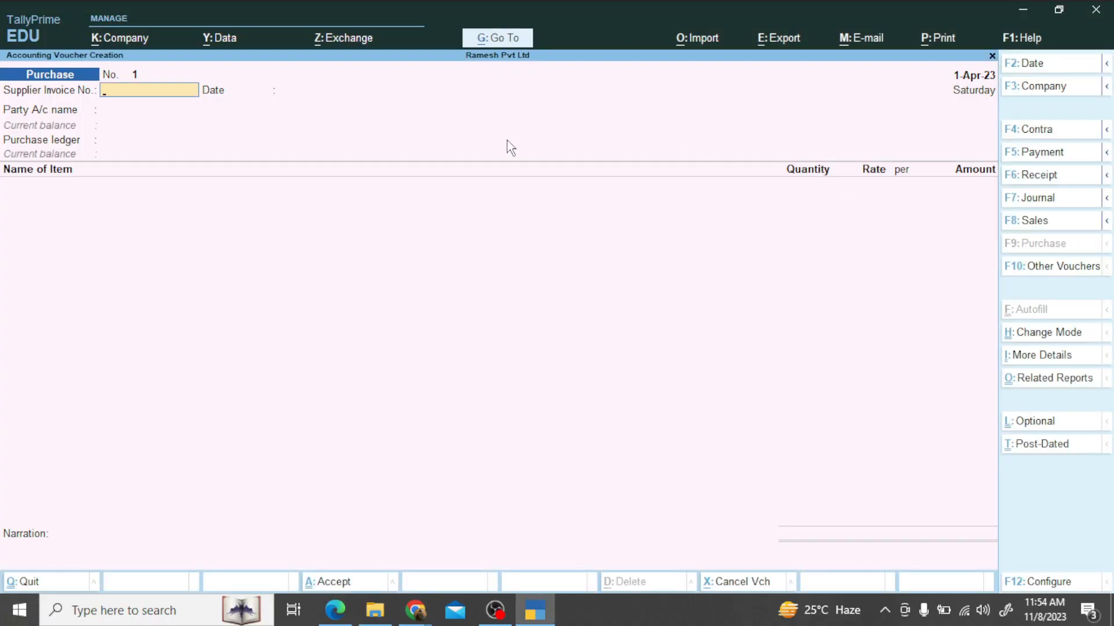
key(F6)
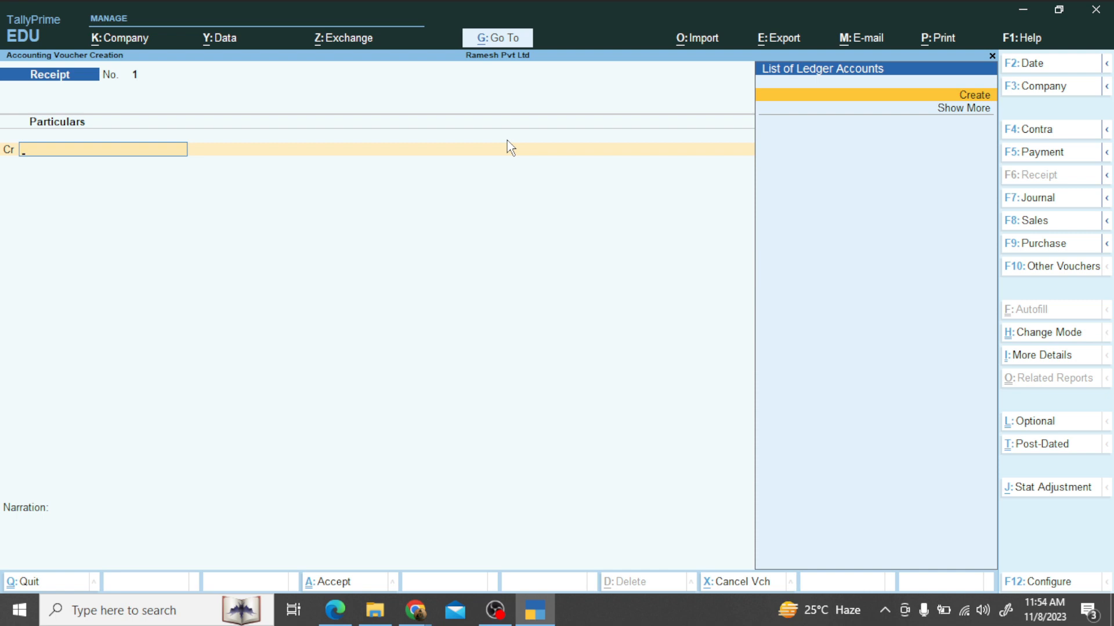
- Create a ledger named Capital Ac under the Capital Account group for the receipt's credit entry
click(975, 96)
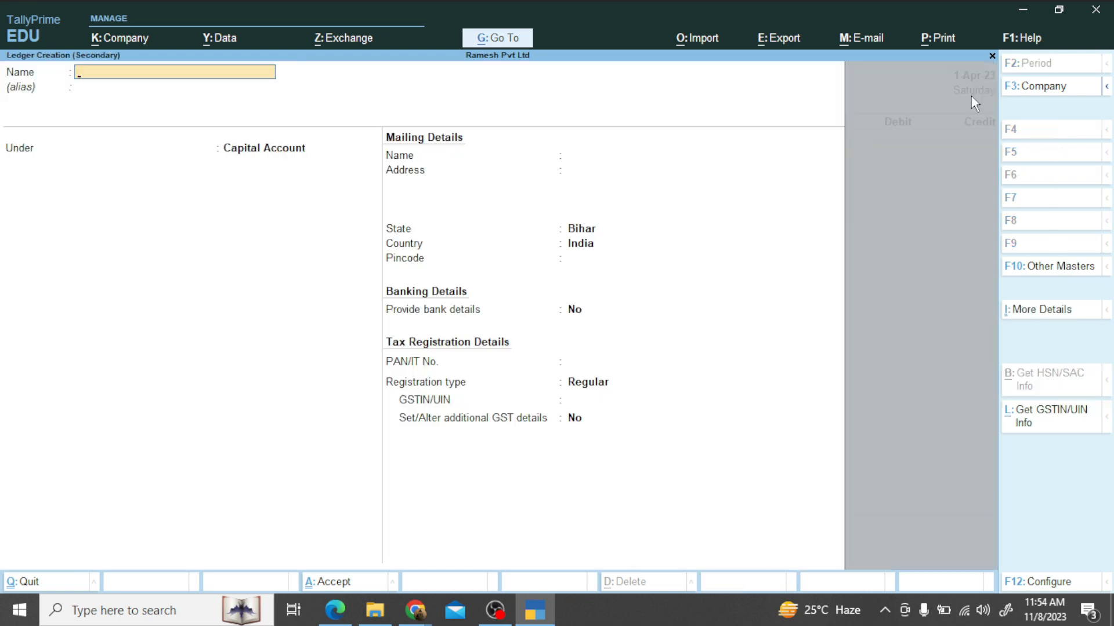
text(Capital ac)
key(Return)
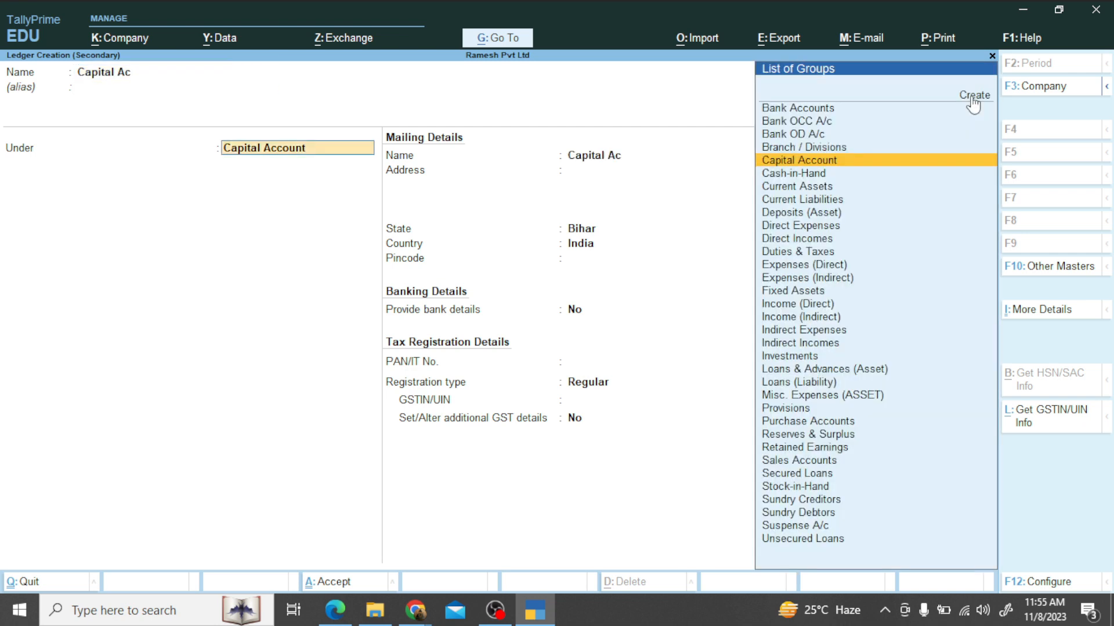
key(Return)
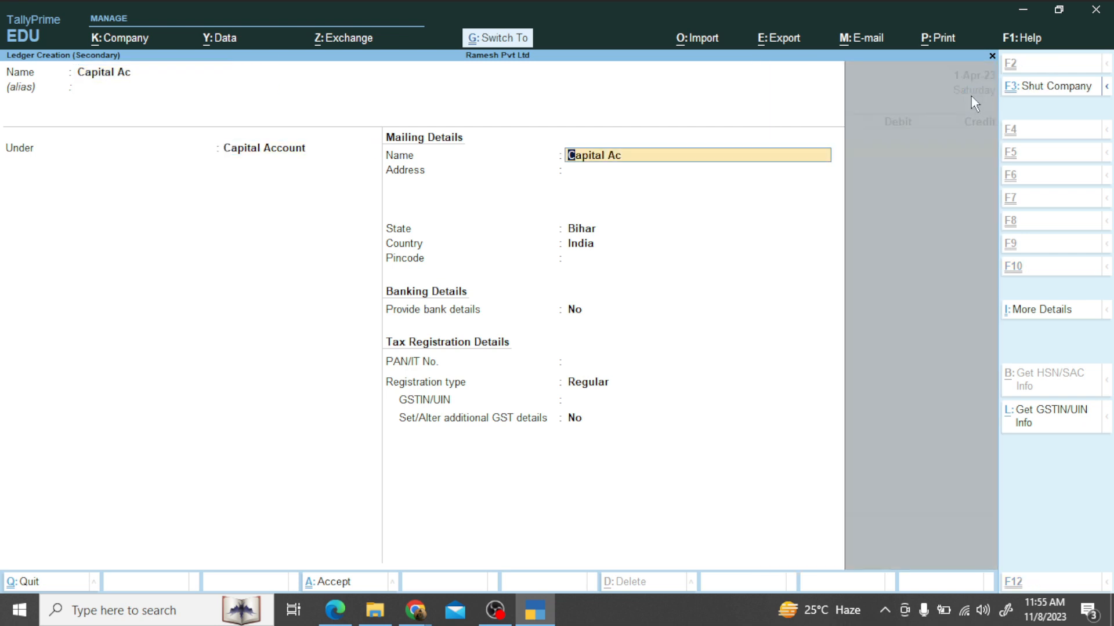
key(ctrl+a)
- Credit Capital Ac with 50000, debit Cash with the same amount and save the receipt voucher
text(50000)
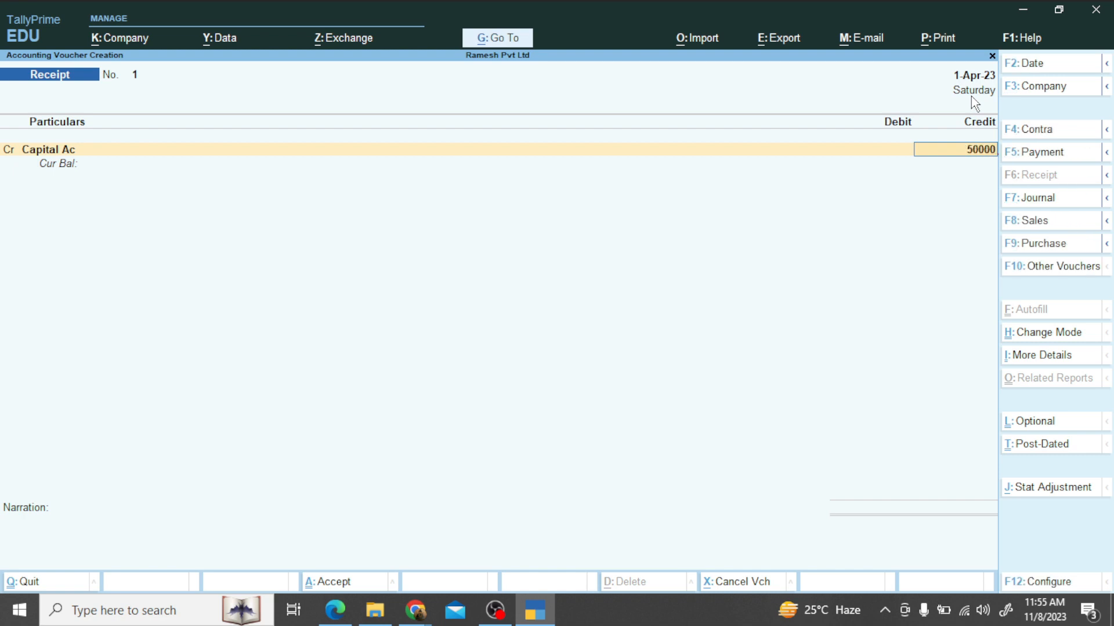
key(Return)
key(Return)
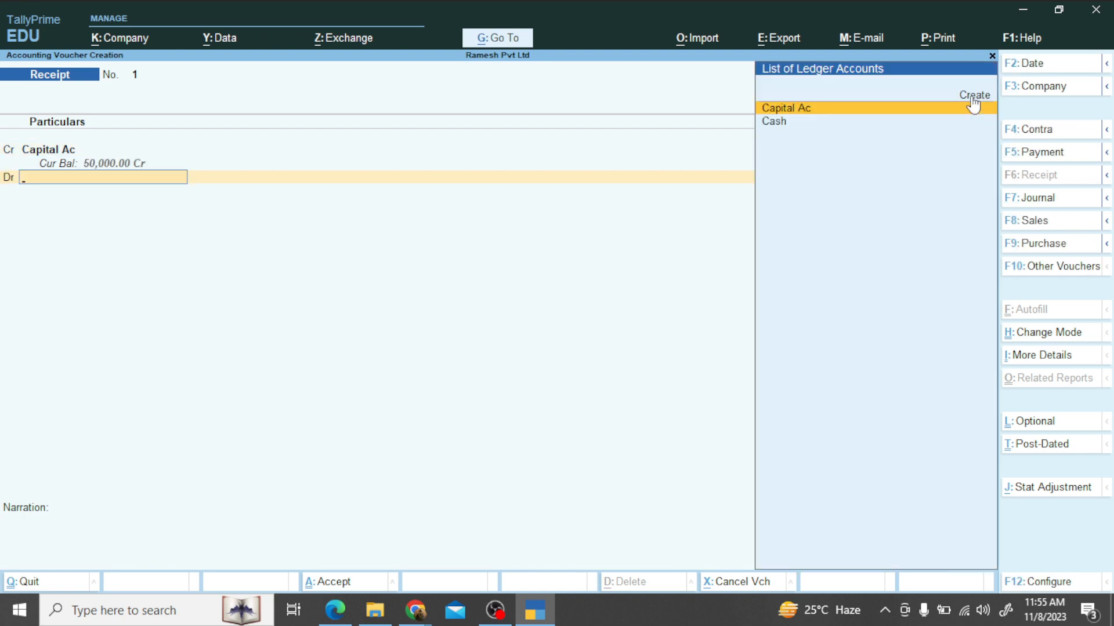
key(Down)
key(Return)
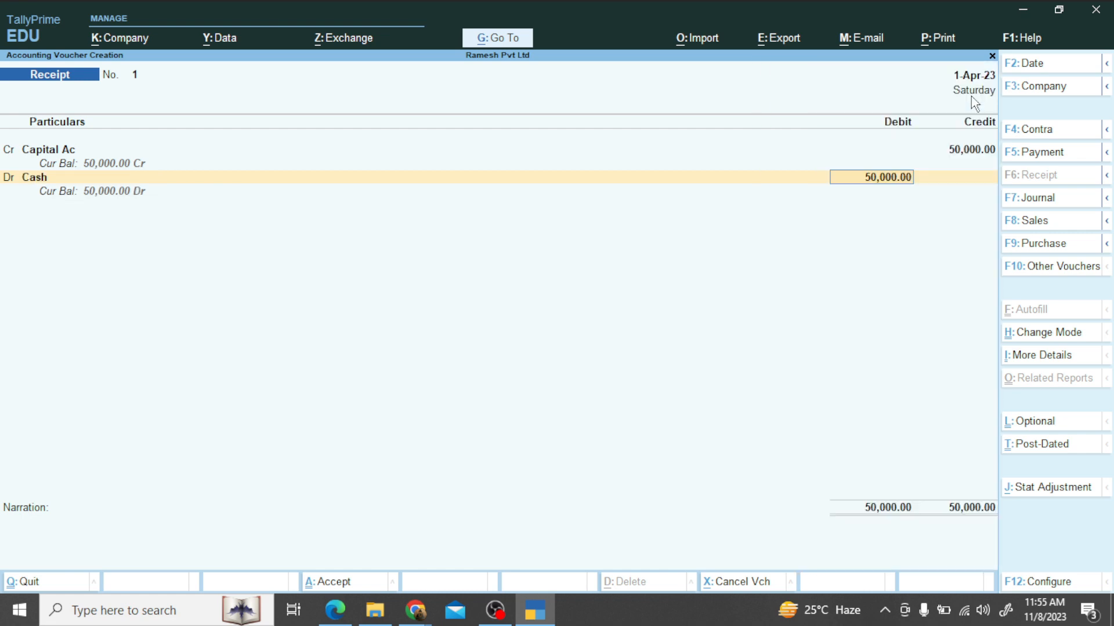
key(ctrl)
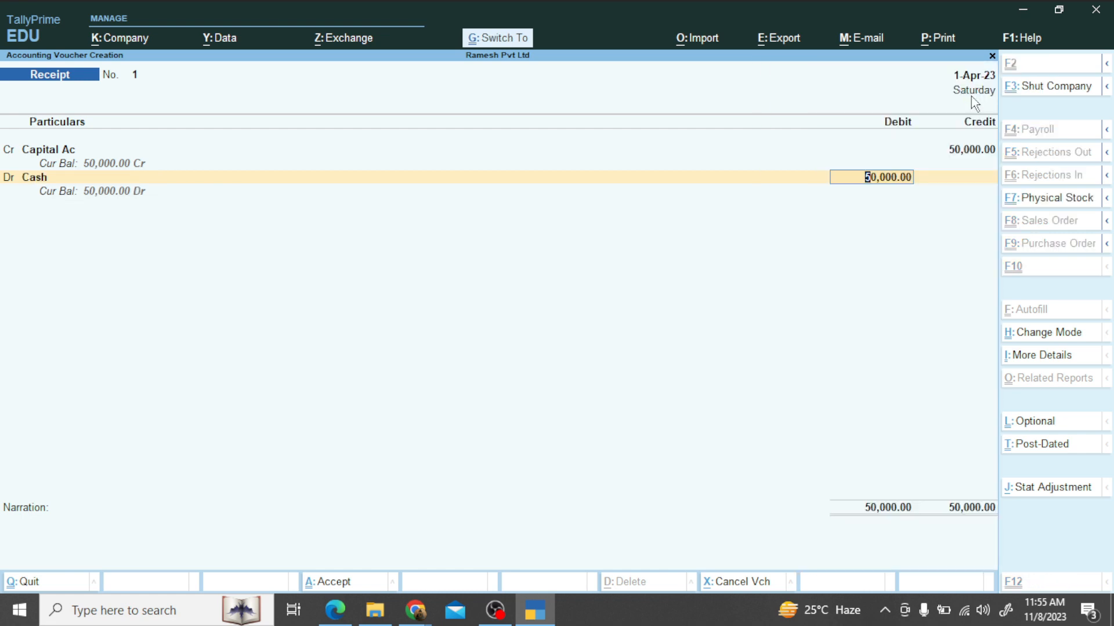
key(ctrl+a)
- Check the 2-4-2023 purchase in the PDF, then start a TallyPrime purchase voucher with supplier invoice number 3323 and Cash as party account
key(alt+Tab)
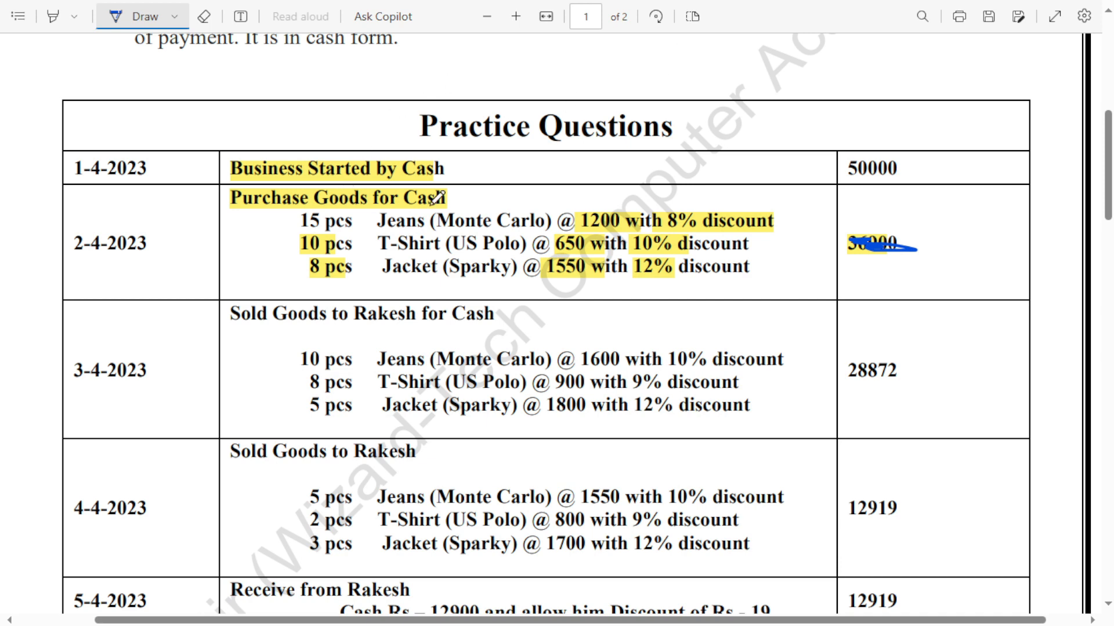
key(alt+Tab)
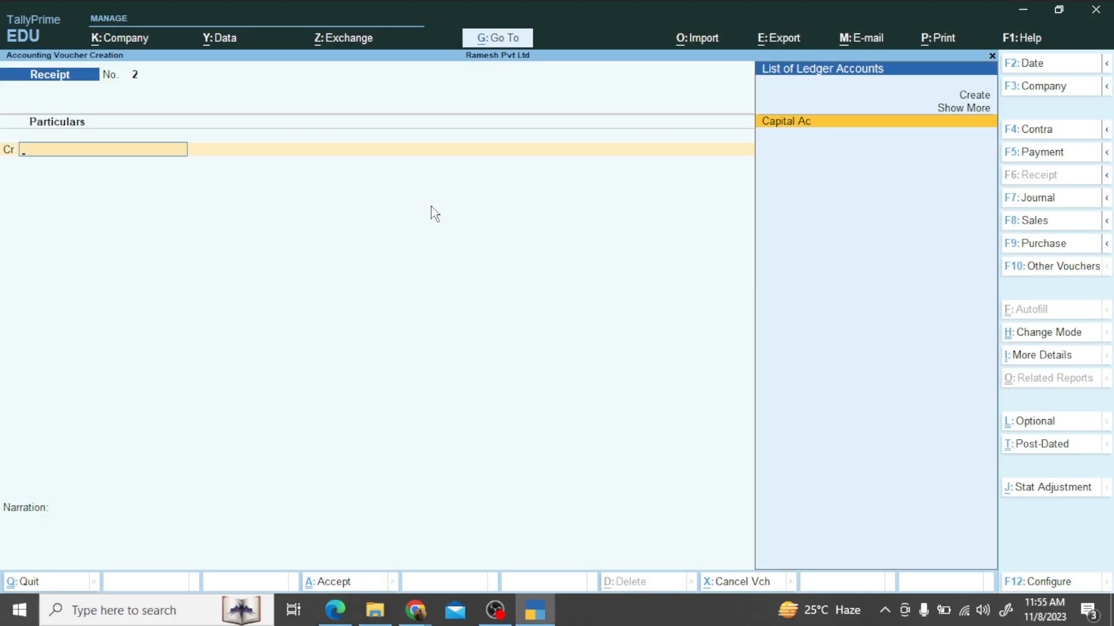
key(F9)
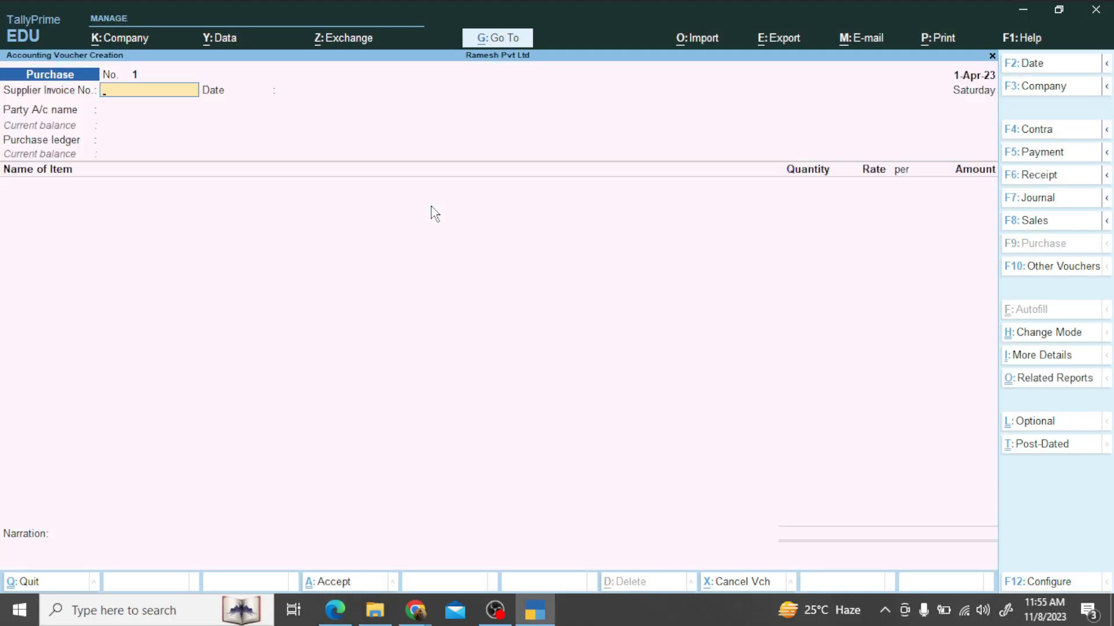
text(3323)
key(Return)
key(Return)
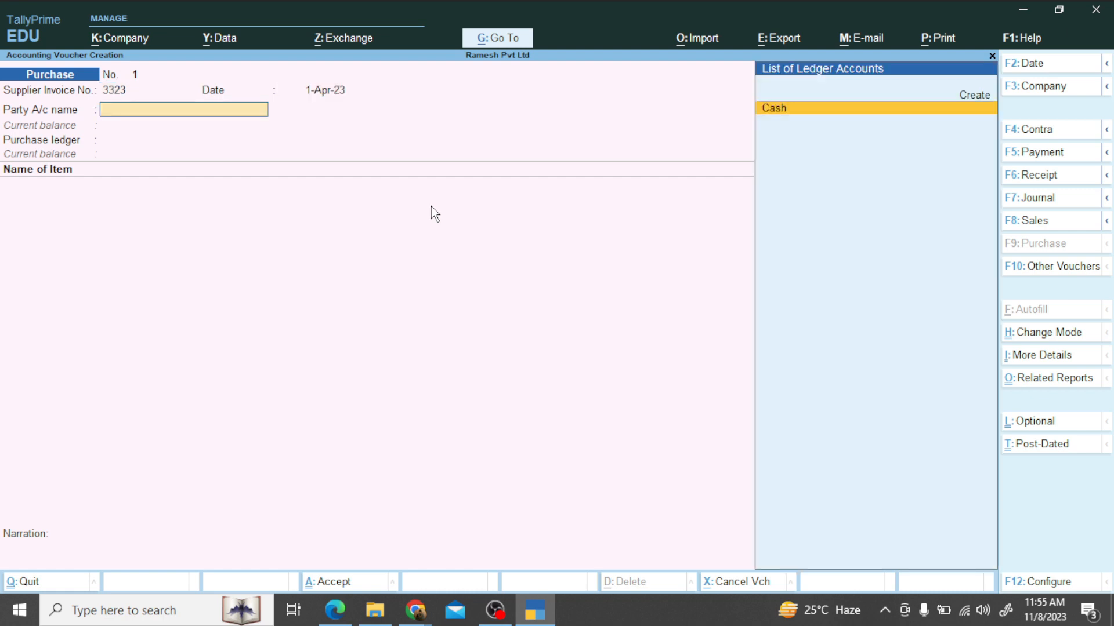
key(Return)
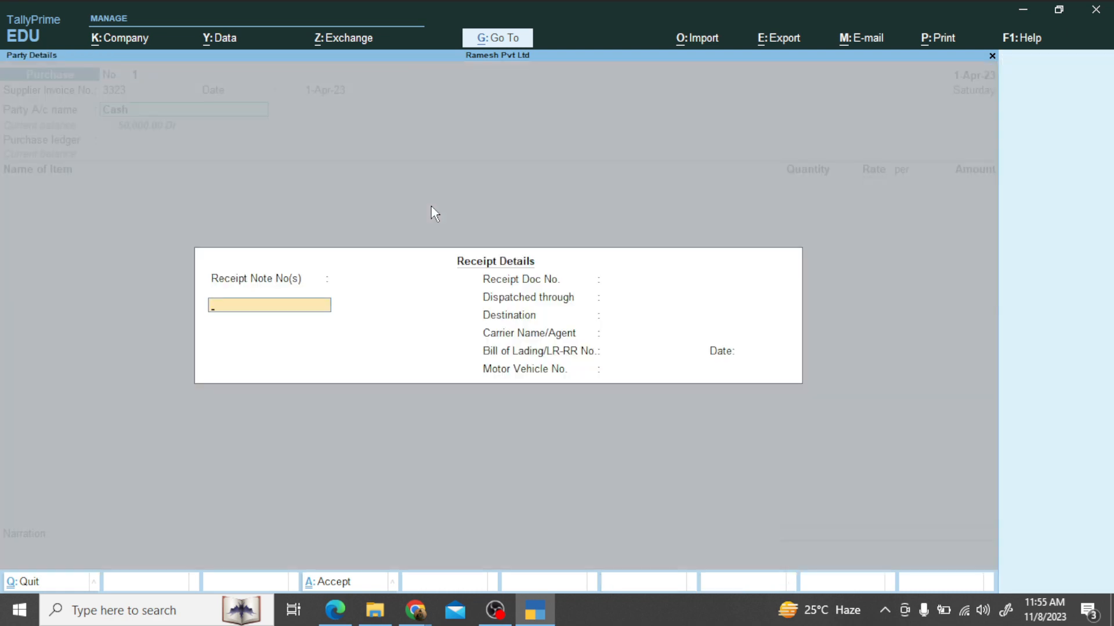
- Leave the receipt details blank and accept the default party details for Cash with GST registration type Unregistered/Consumer
key(Return)
key(Return)
key(Return)
key(Return)
key(Return)
key(Return)
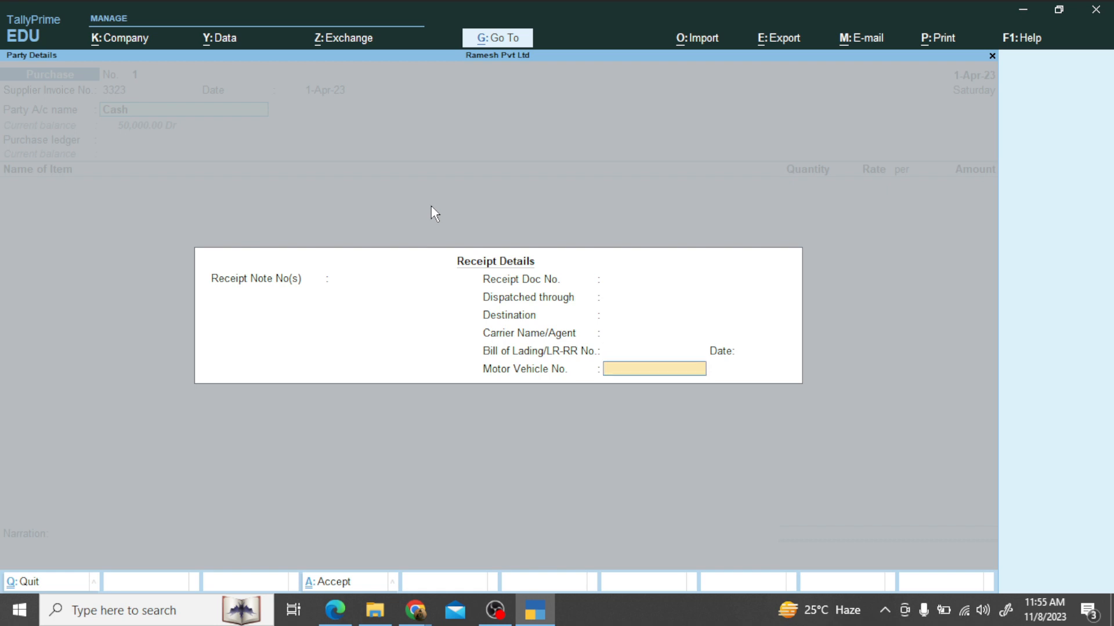
key(Return)
key(Return)
key(Return)
key(Return)
key(Return)
key(Return)
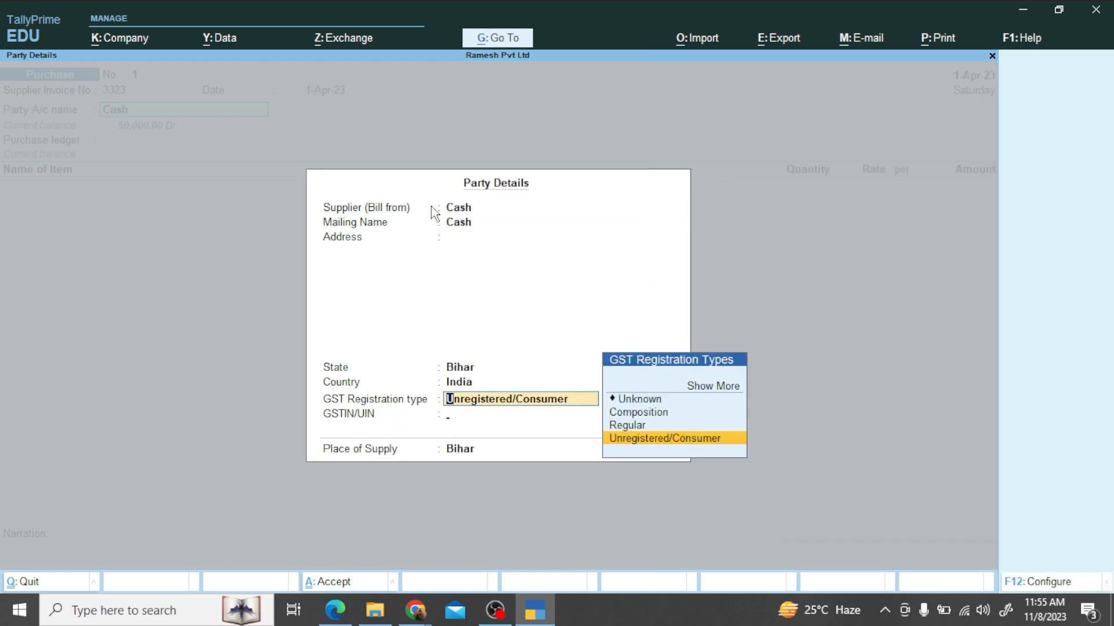
key(Return)
key(Return)
key(Return)
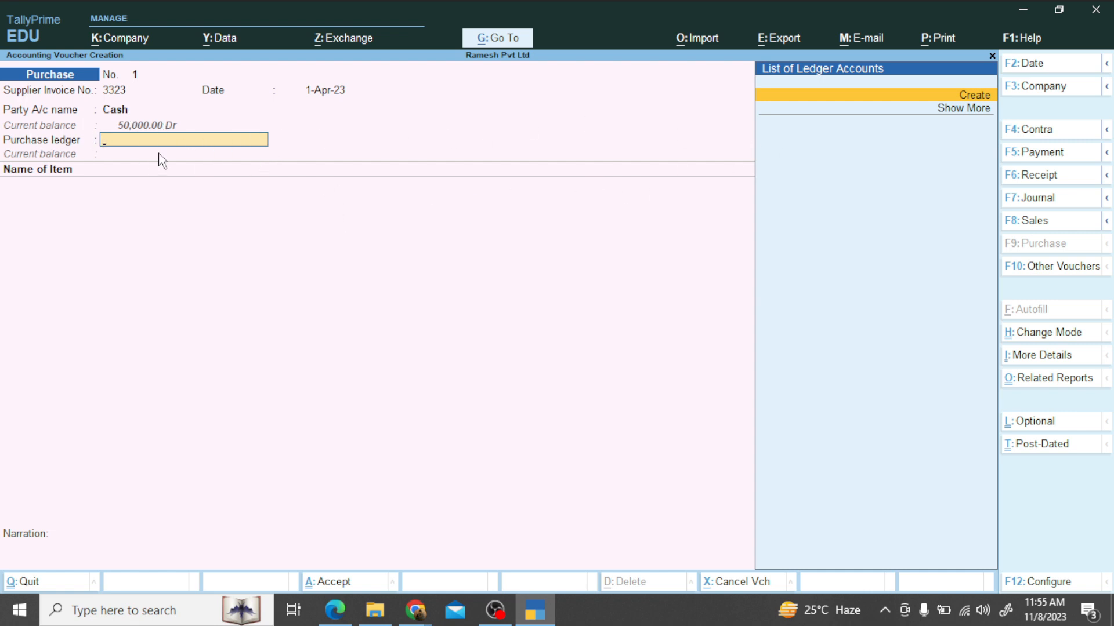
- Create a ledger named Purchase Ac under Purchase Accounts and use it as the voucher's purchase ledger
click(970, 98)
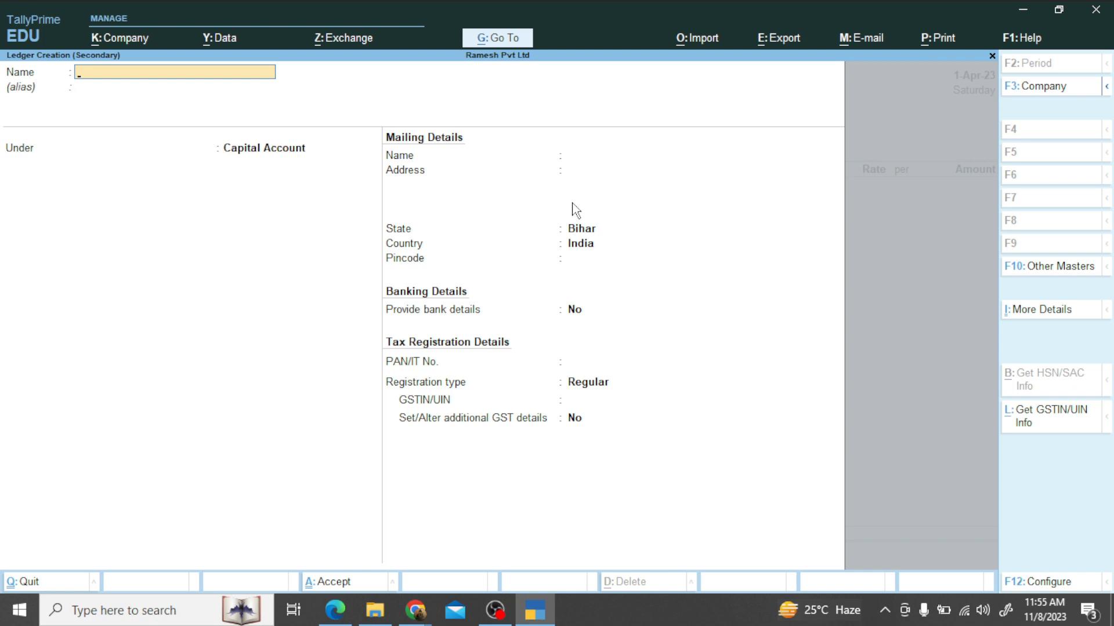
text(Purchase ac)
key(Return)
key(Return)
text(Pur)
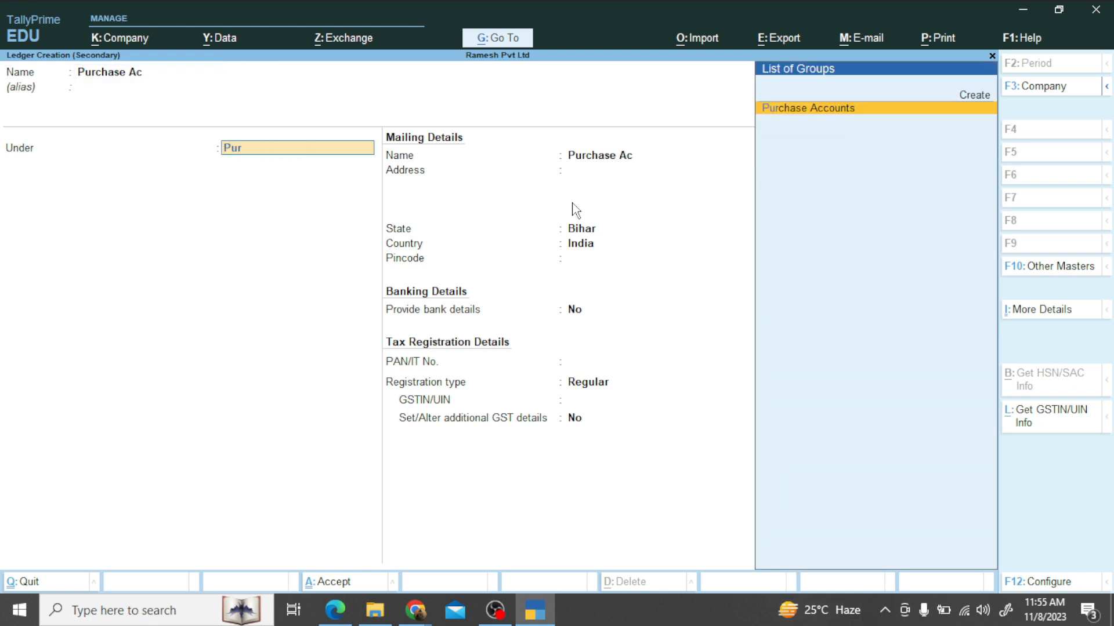
text(ch)
key(Return)
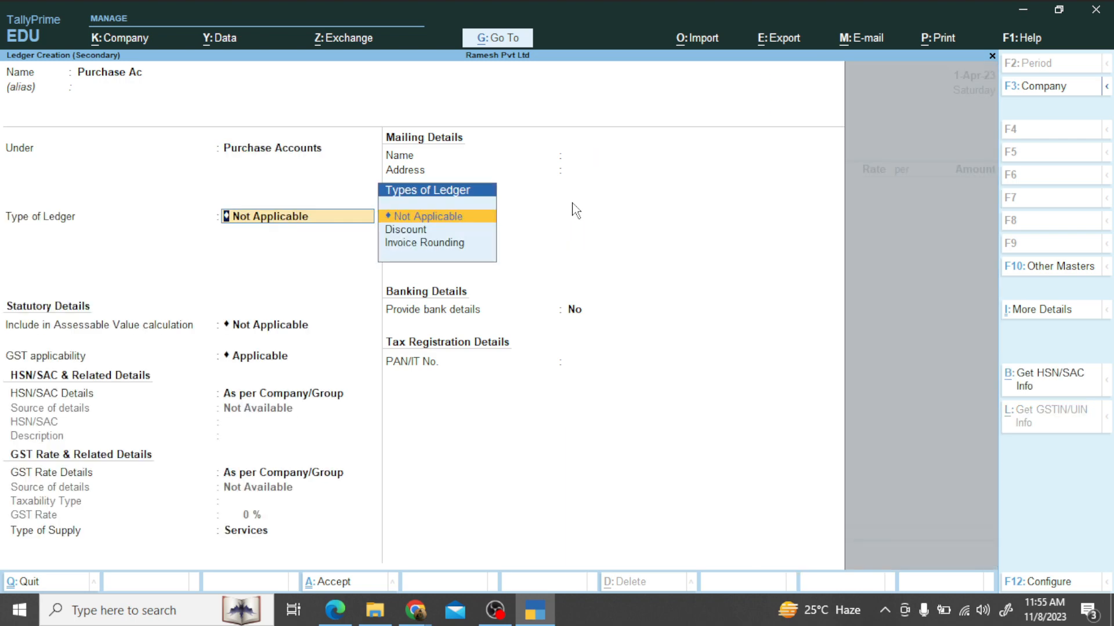
key(ctrl+a)
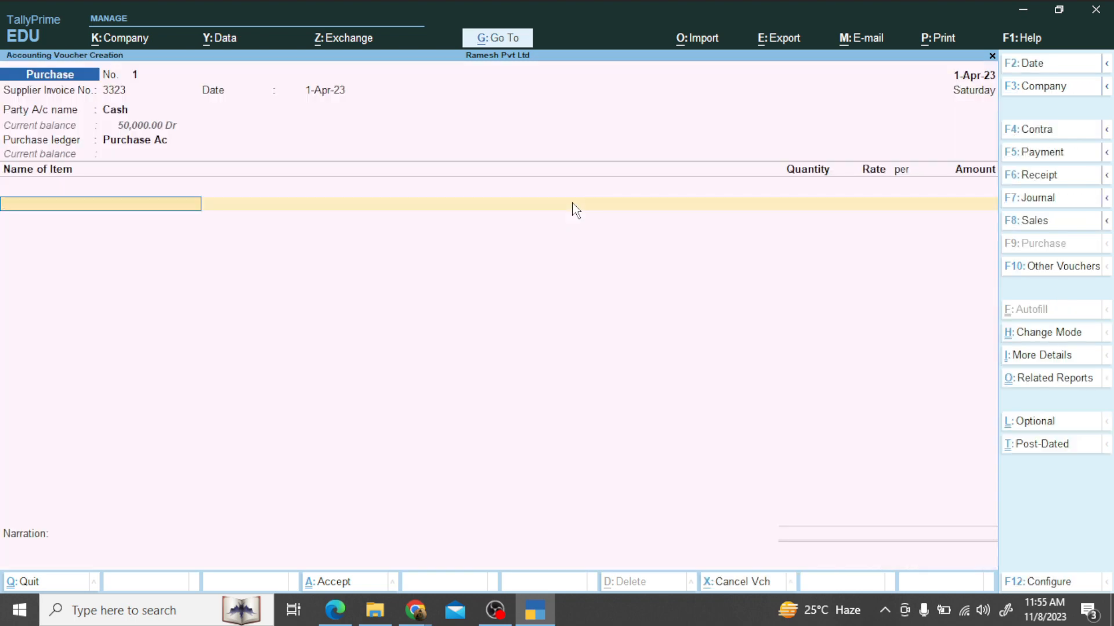
- Check the purchased goods in the practice PDF and start a new stock item named Jeans without an alias in TallyPrime
key(alt+Tab)
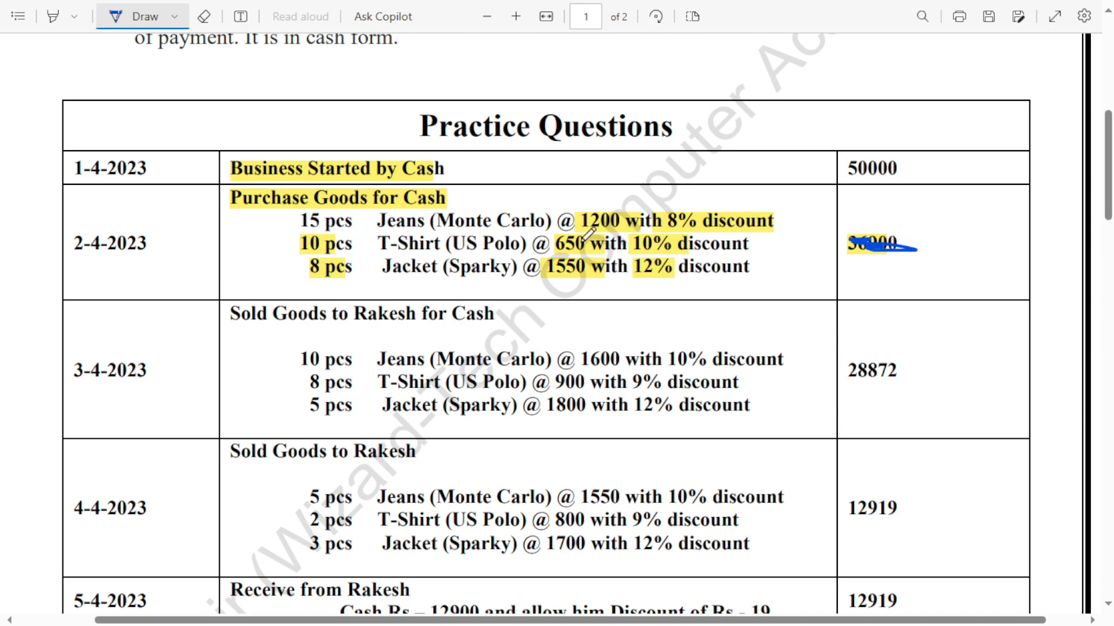
key(alt+Tab)
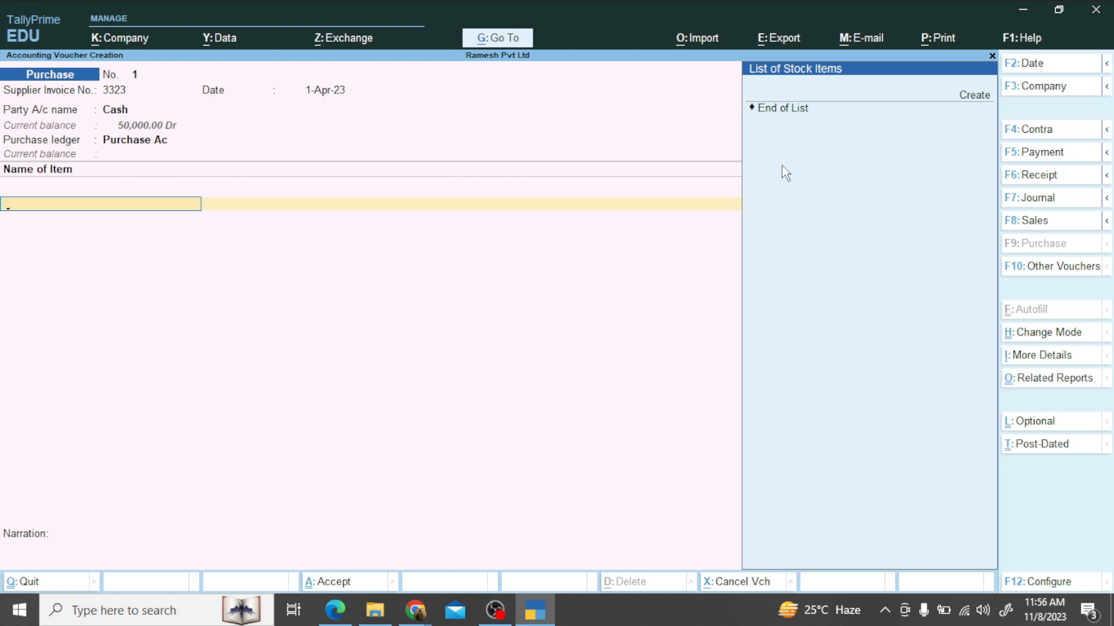
key(Up)
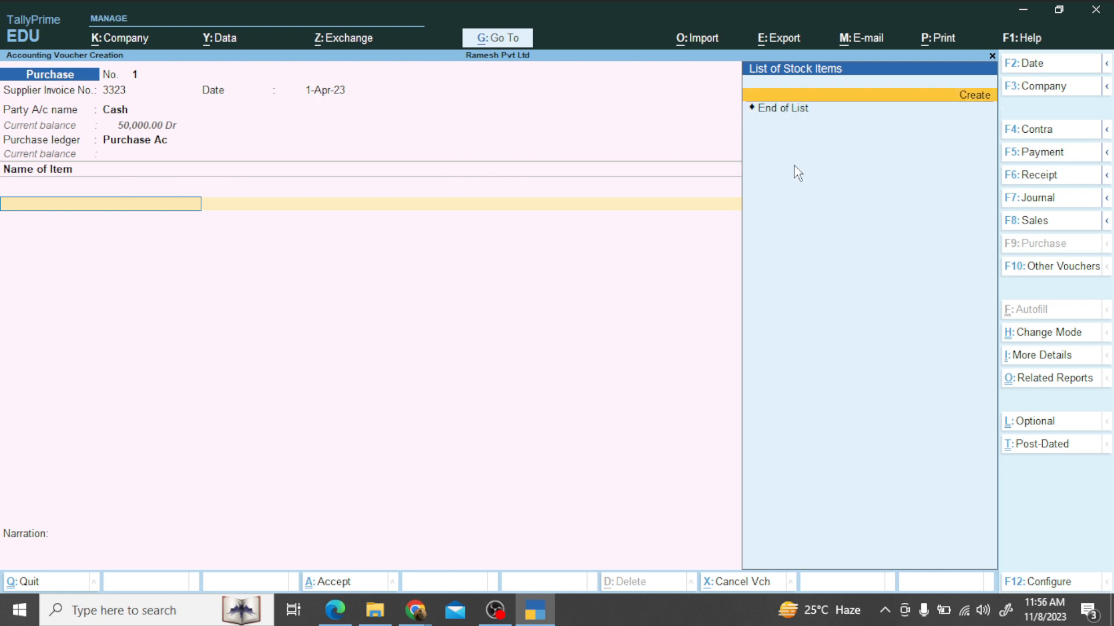
key(Return)
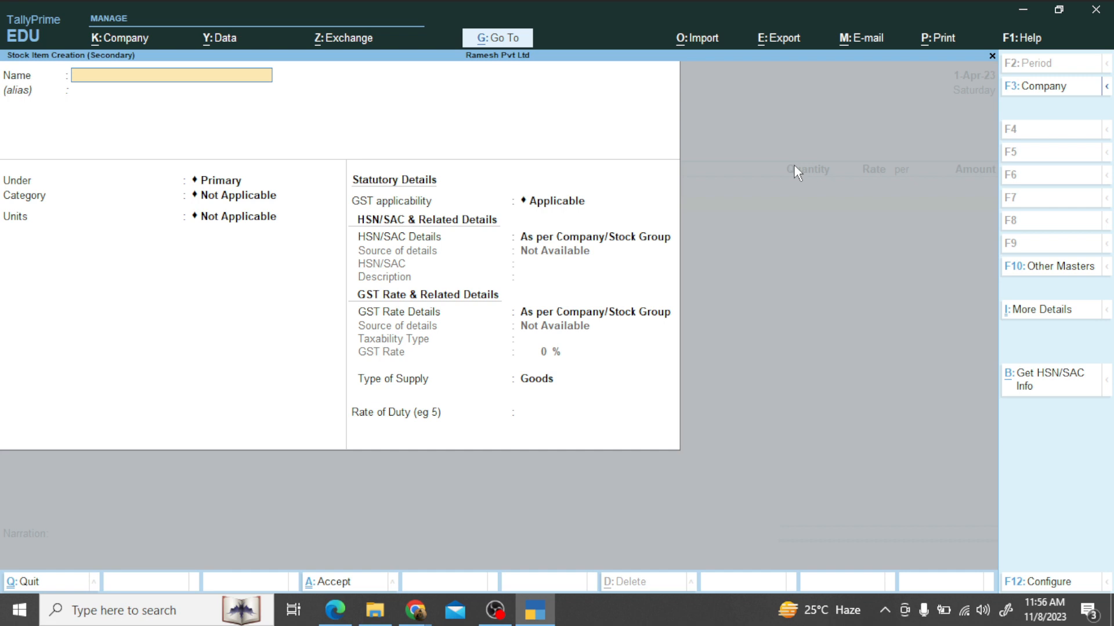
text(Jeans)
key(Return)
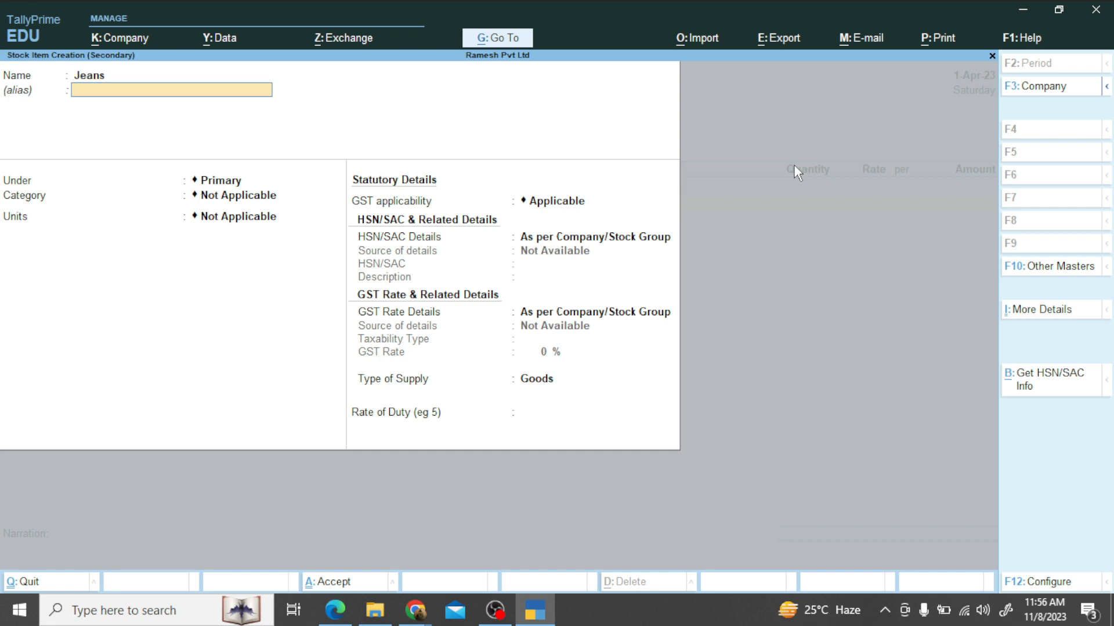
key(Return)
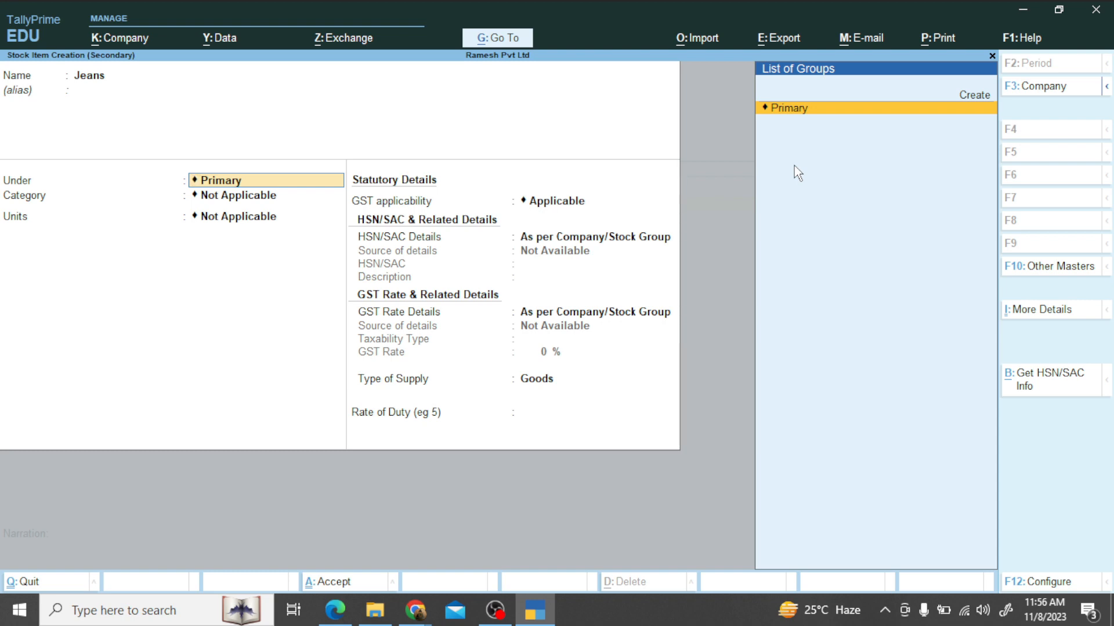
- Create a stock group named Monte Carlo under Primary and assign the Jeans item to it
key(Up)
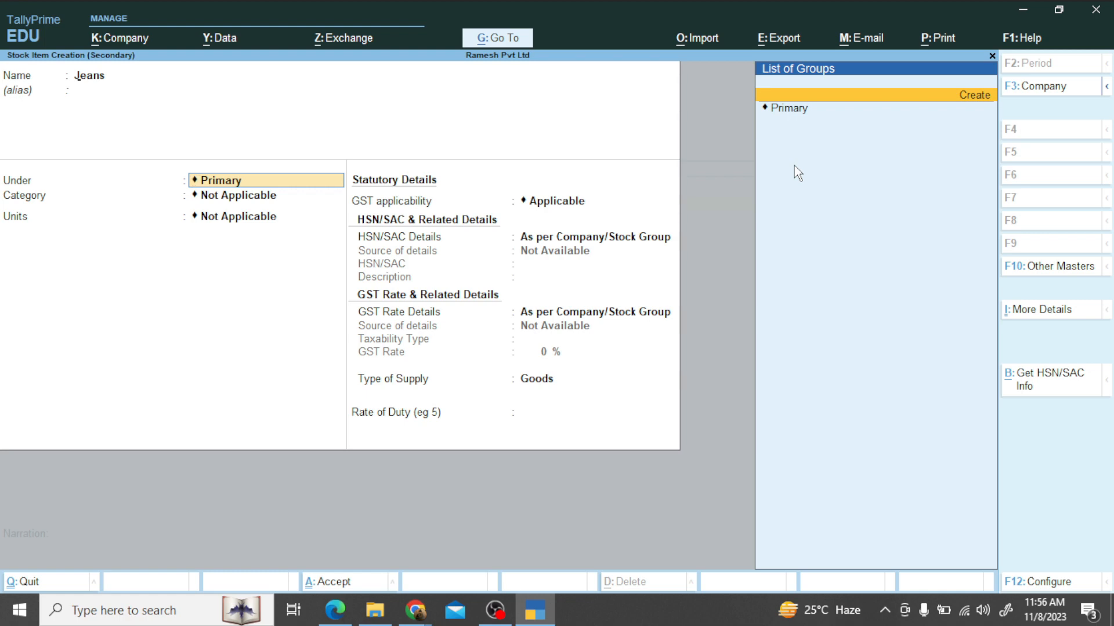
key(Return)
text(Mon)
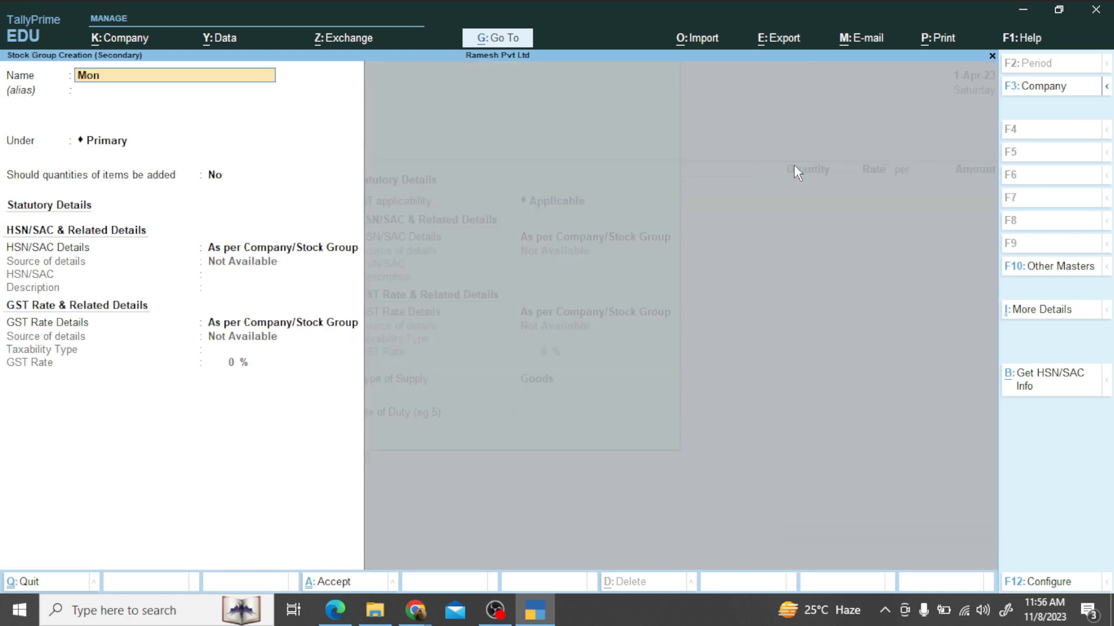
text(te Carlo)
key(Return)
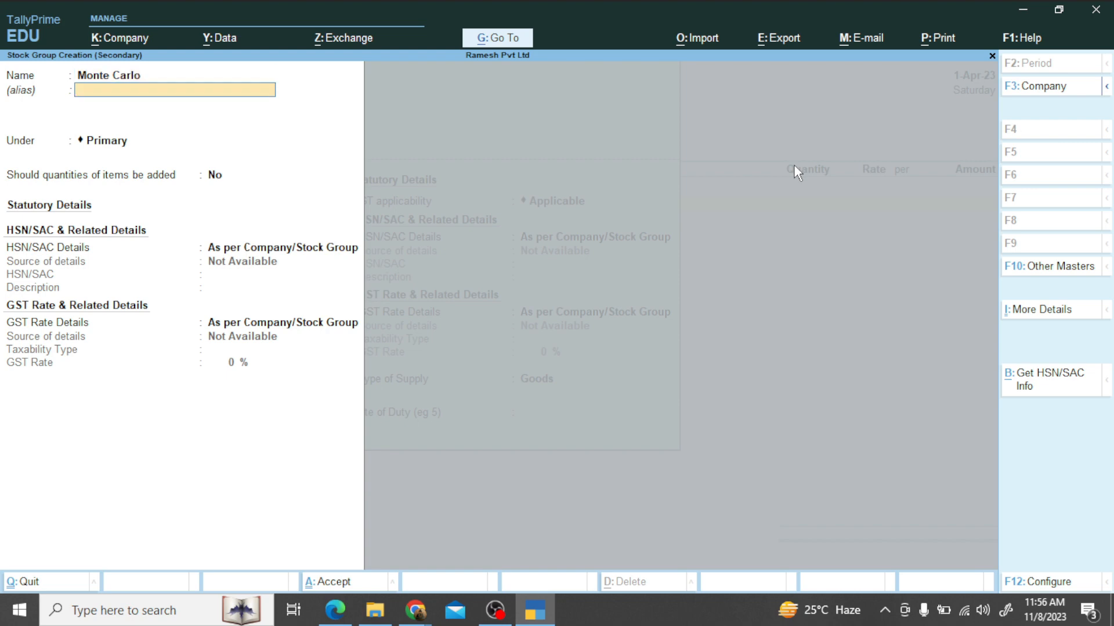
key(ctrl+a)
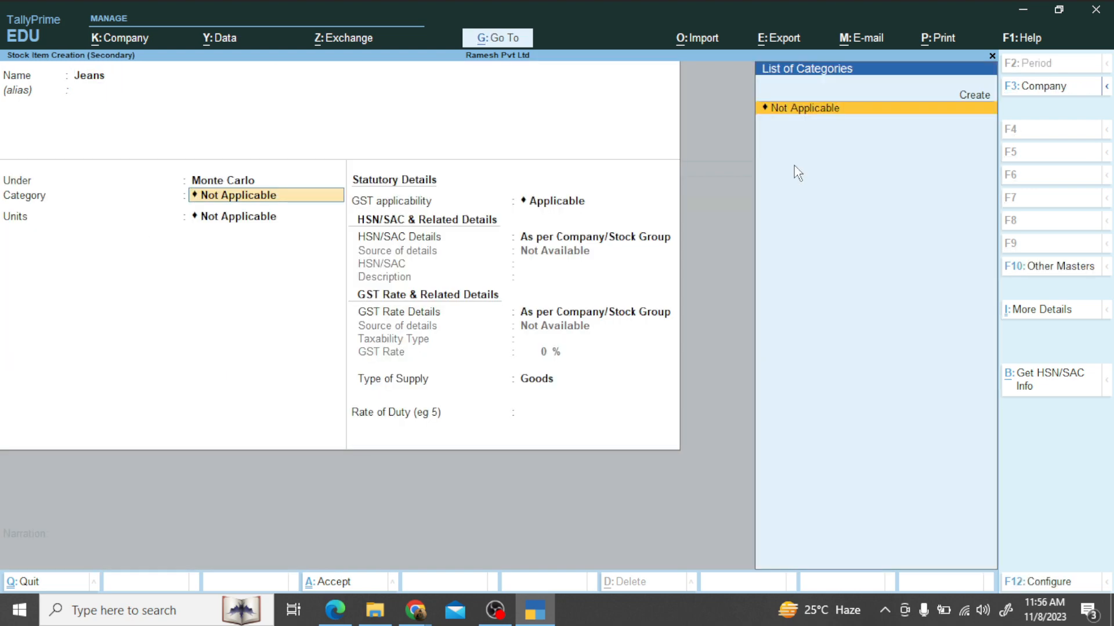
- Create a stock category named Cloths under Primary and assign the Jeans item to it
key(Up)
key(Return)
text(Ca)
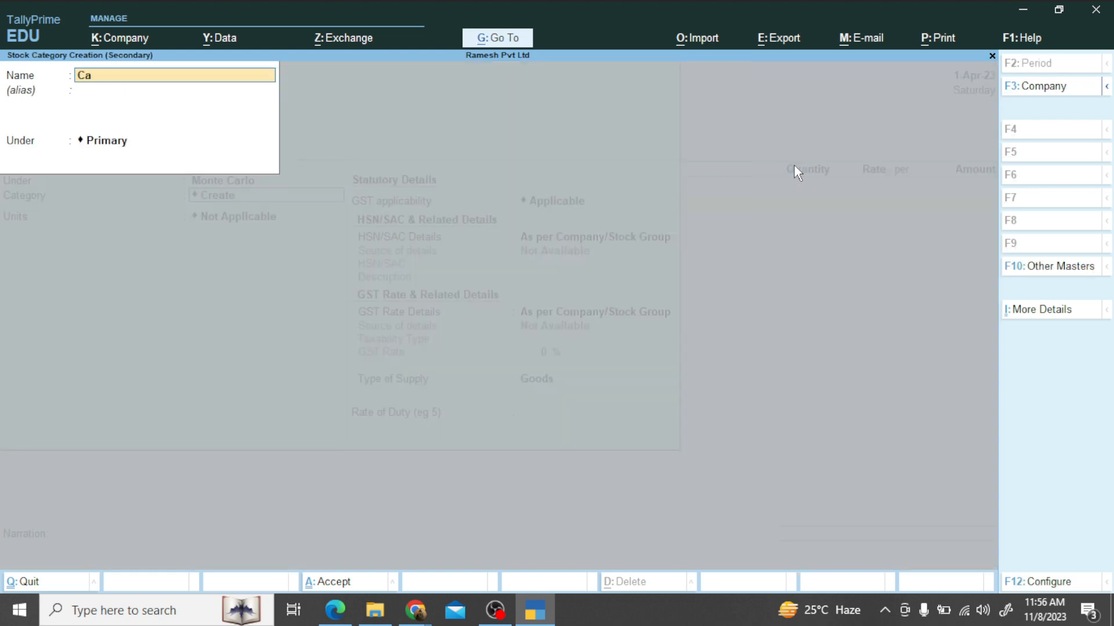
key(BackSpace)
text(lothe)
key(BackSpace)
text(s)
key(Return)
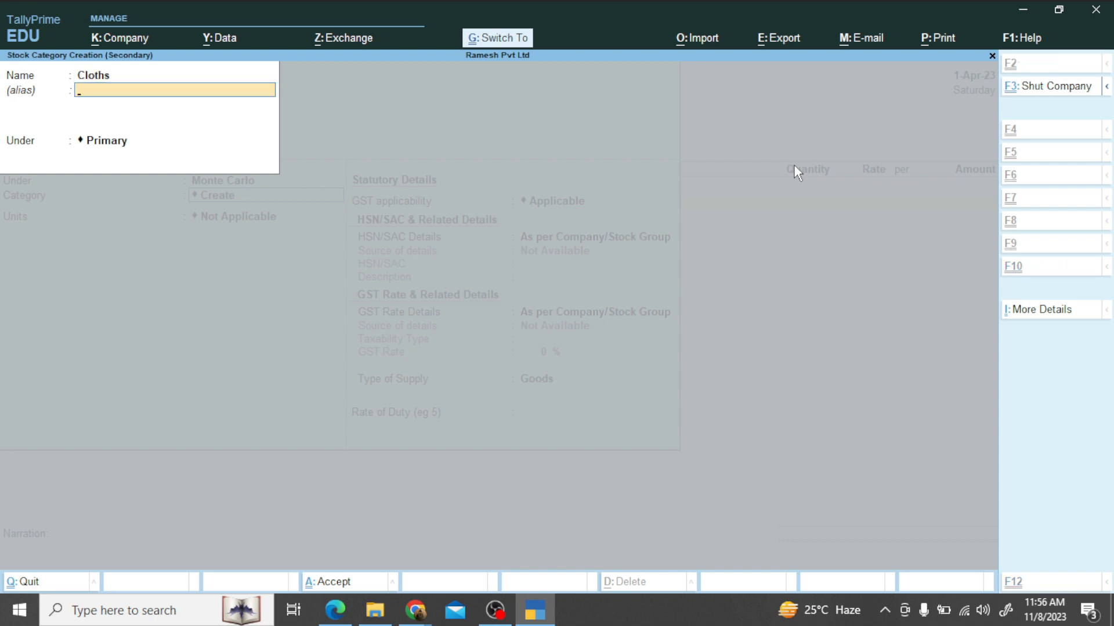
key(ctrl+a)
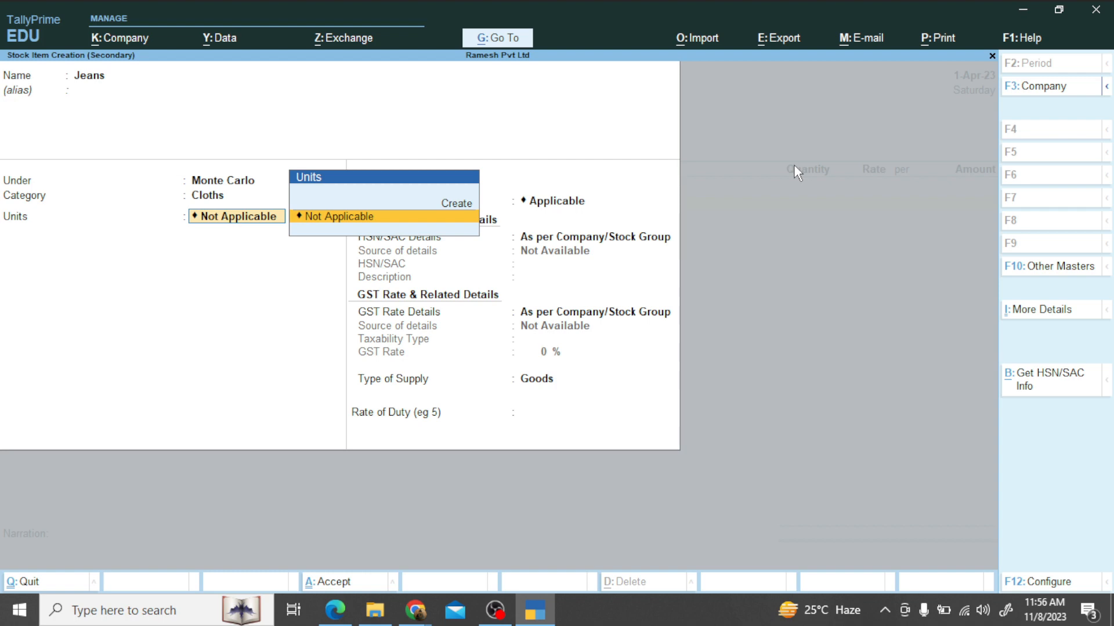
- Create a simple unit with the symbol pcs for the Jeans item and save the stock item
key(Up)
key(Return)
text(pcs)
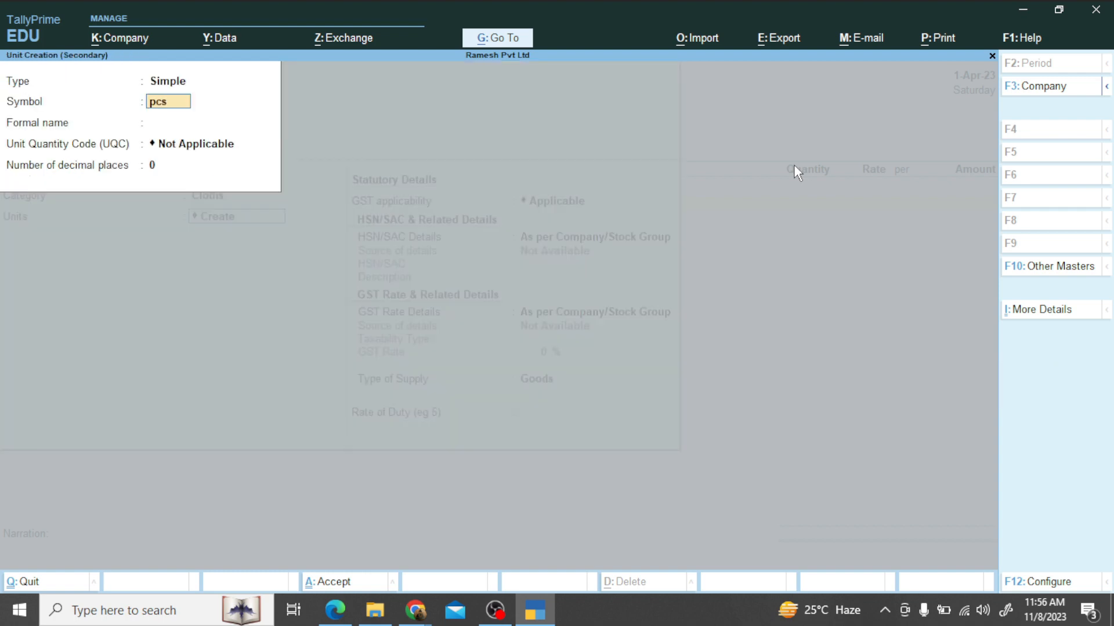
key(Return)
key(ctrl+a)
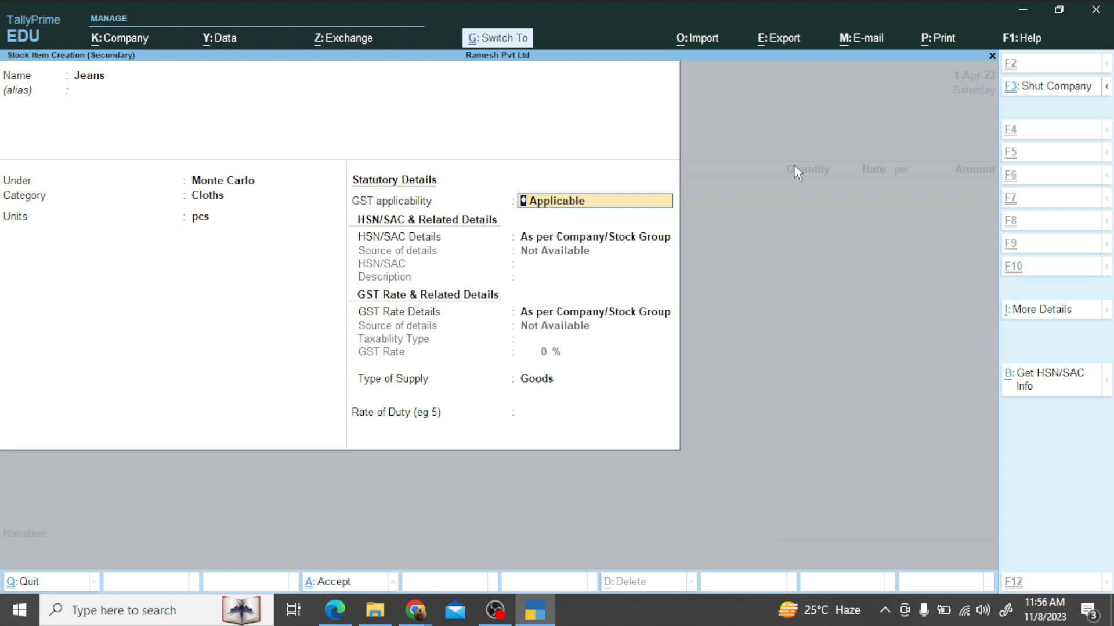
key(ctrl+a)
- Check the Jeans line in the practice PDF and enter 15 pcs at a rate of 1200 in TallyPrime's purchase voucher
key(alt+Tab)
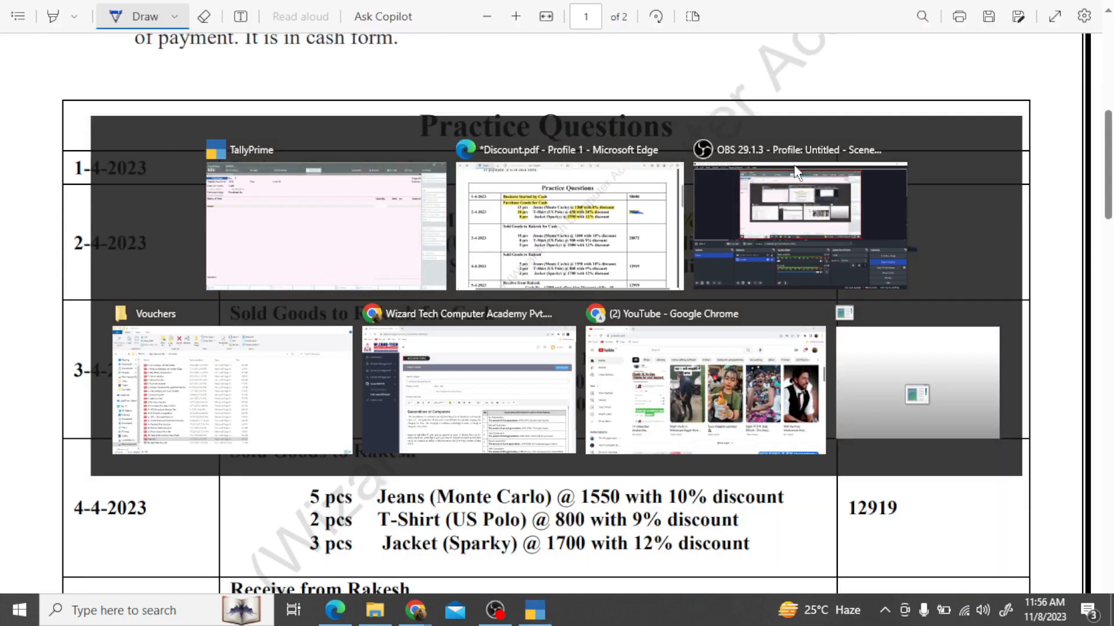
key(alt+Tab)
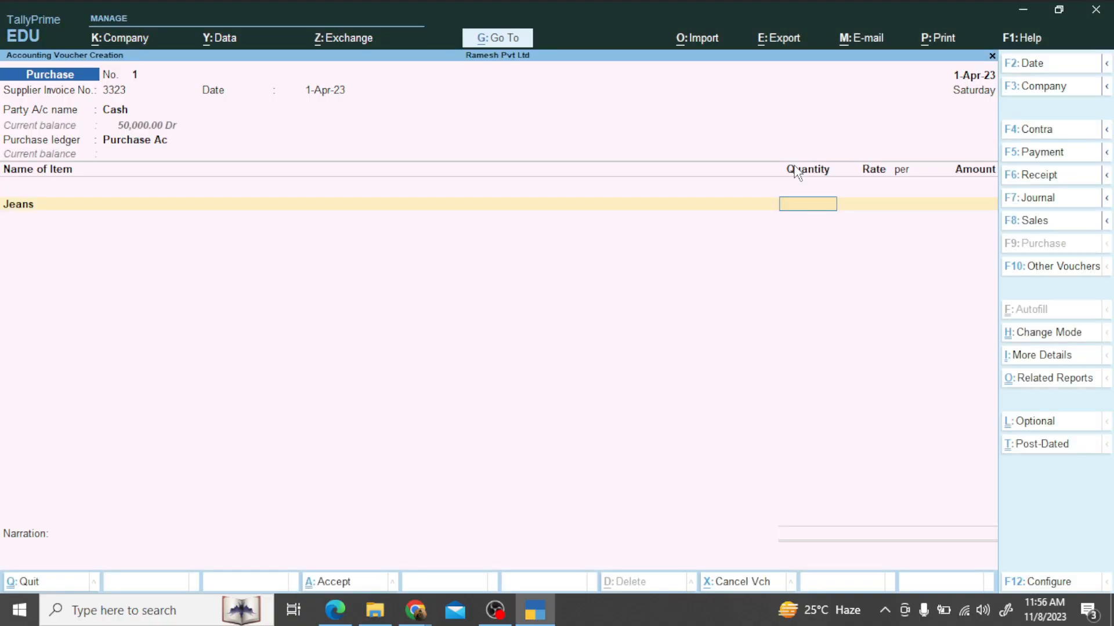
text(15)
key(Return)
key(alt+Tab)
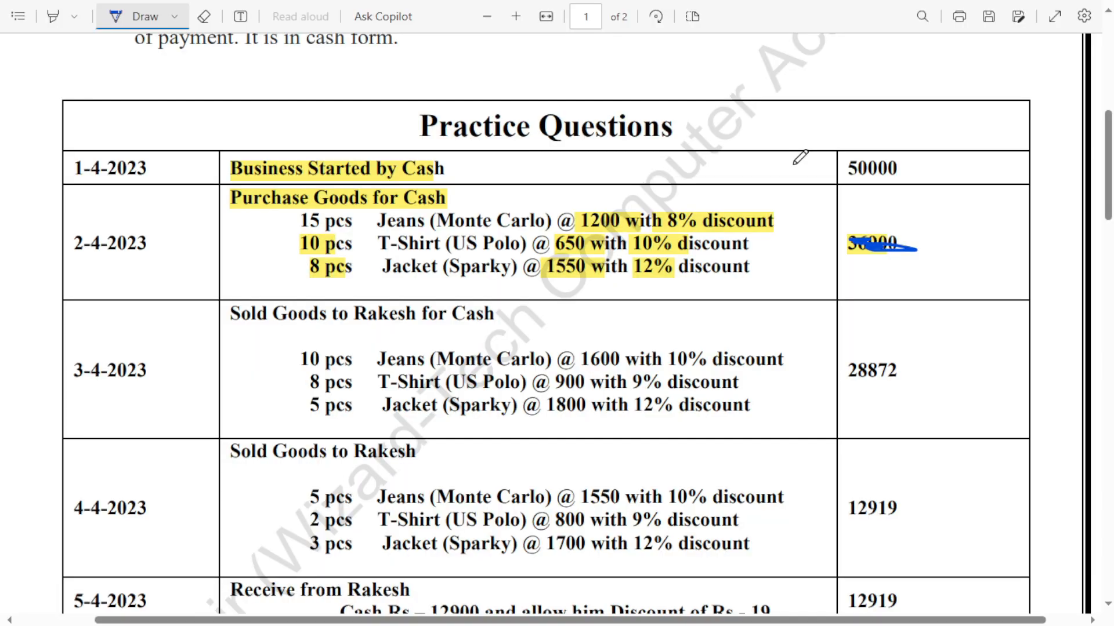
key(alt+Tab)
text(1200)
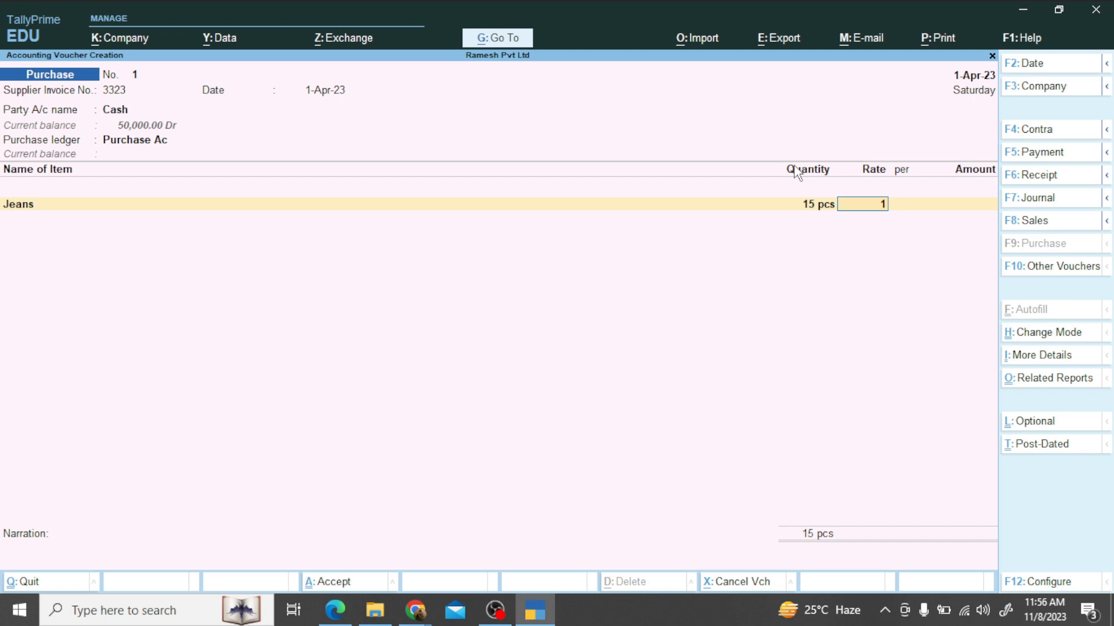
key(Return)
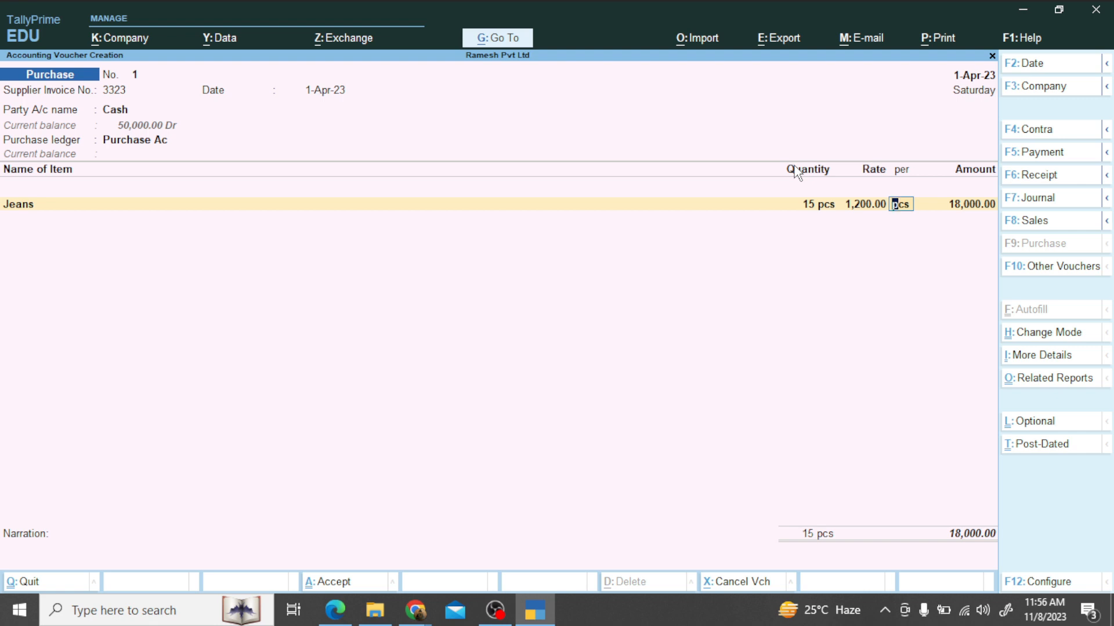
- Enable the use of the Discount column in invoices in the company features
key(F11)
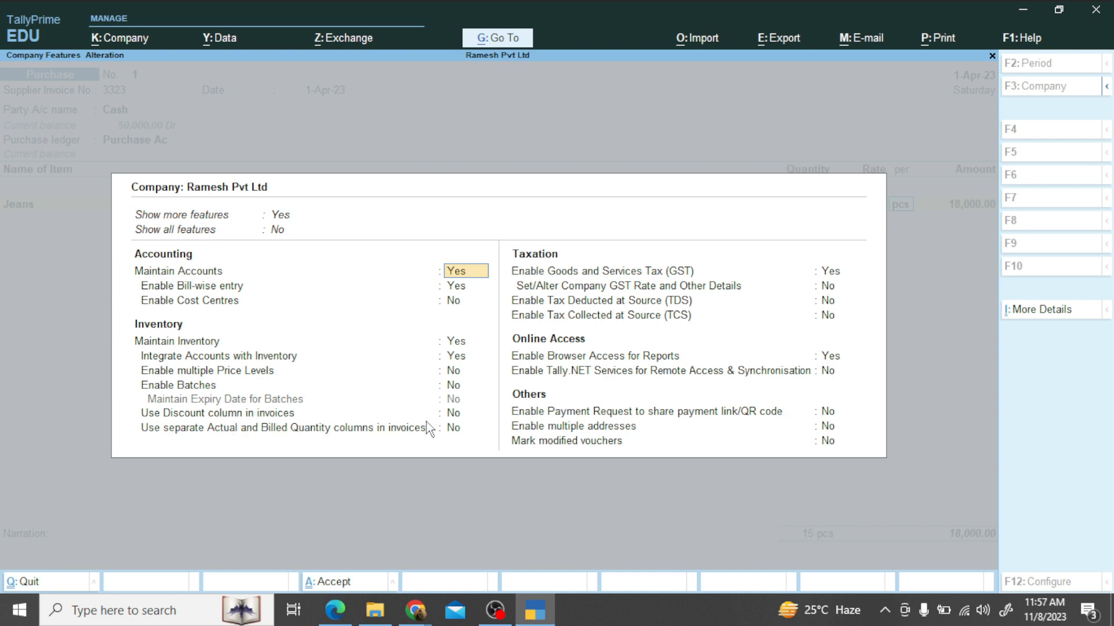
click(451, 412)
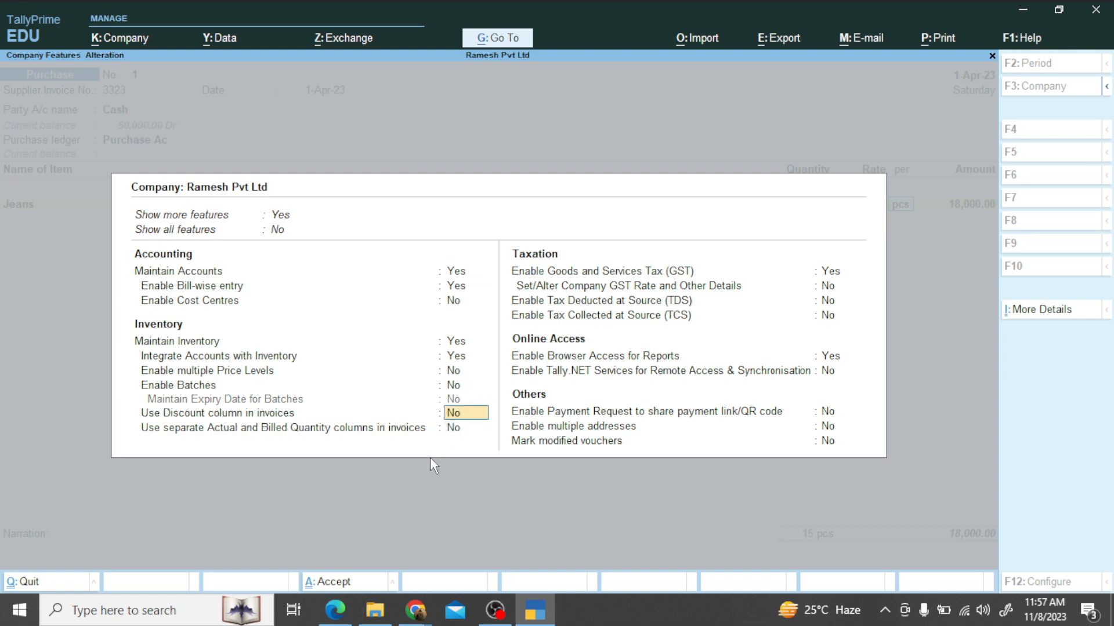
text(y)
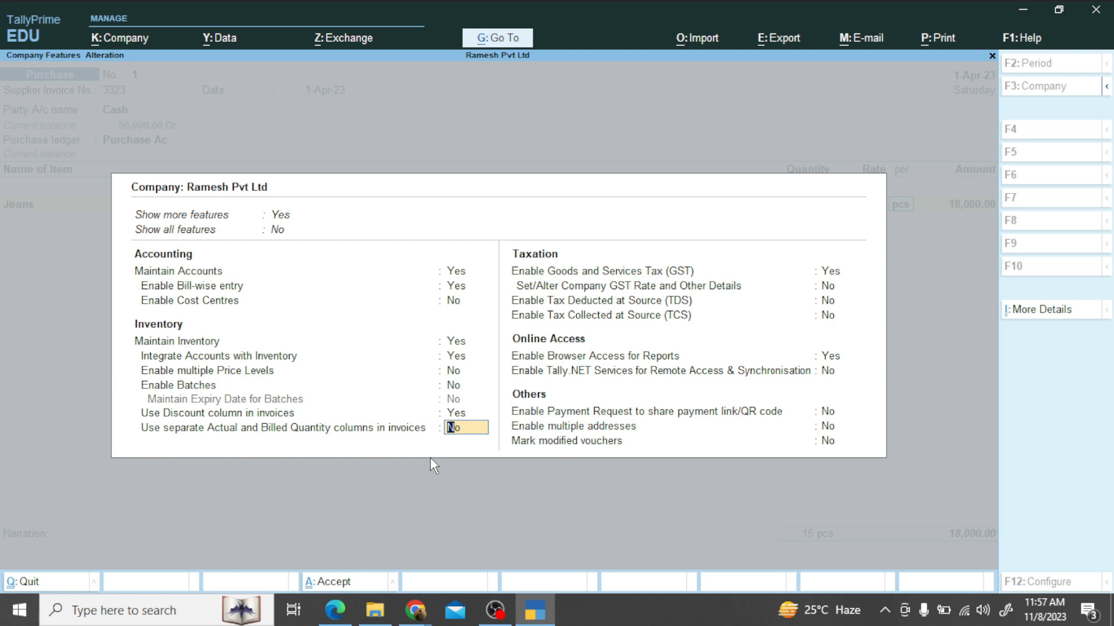
key(ctrl)
key(ctrl+a)
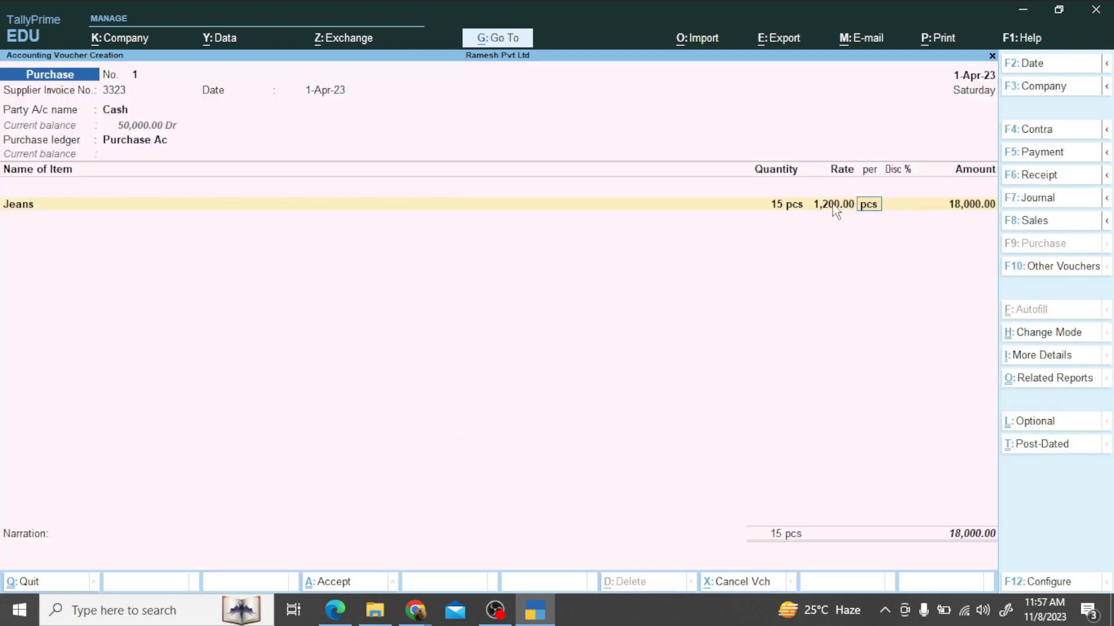
- Apply an 8% discount to the Jeans line and accept its amount
click(901, 200)
text(8)
key(Return)
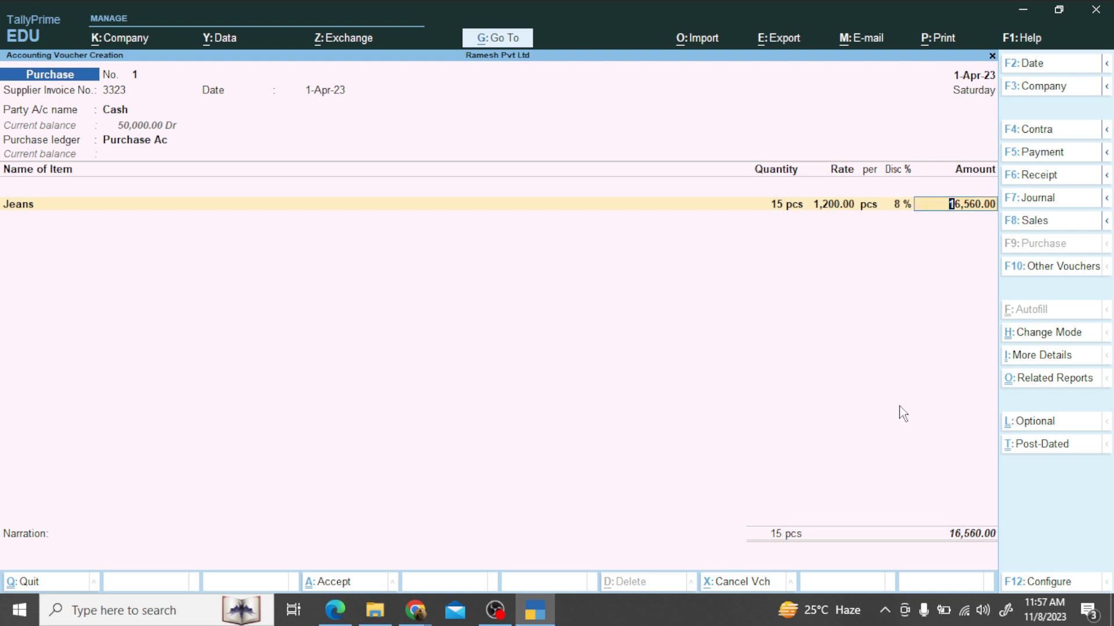
key(Return)
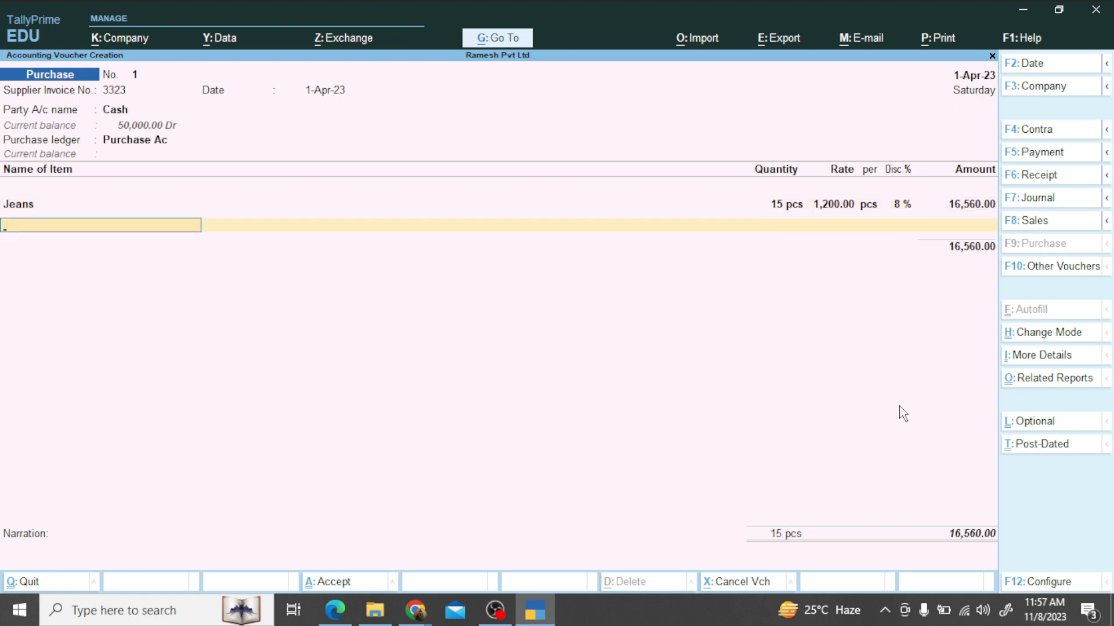
- Check the next purchased item in the practice PDF and start a new stock item named T-Shirt in TallyPrime
key(alt+c)
key(alt+Tab)
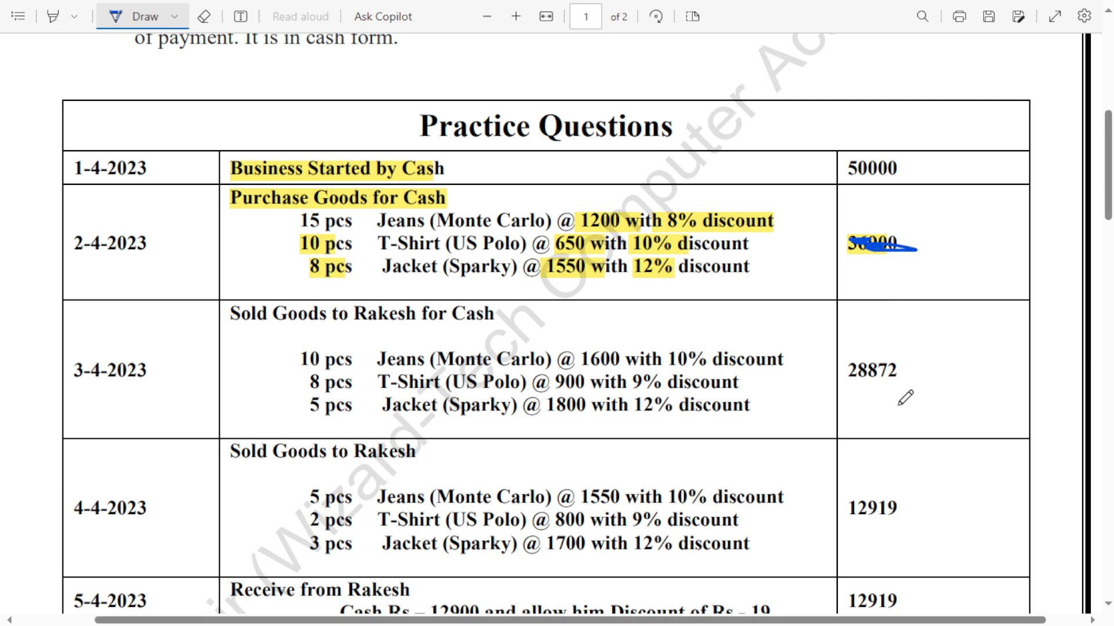
key(alt+Tab)
text(T)
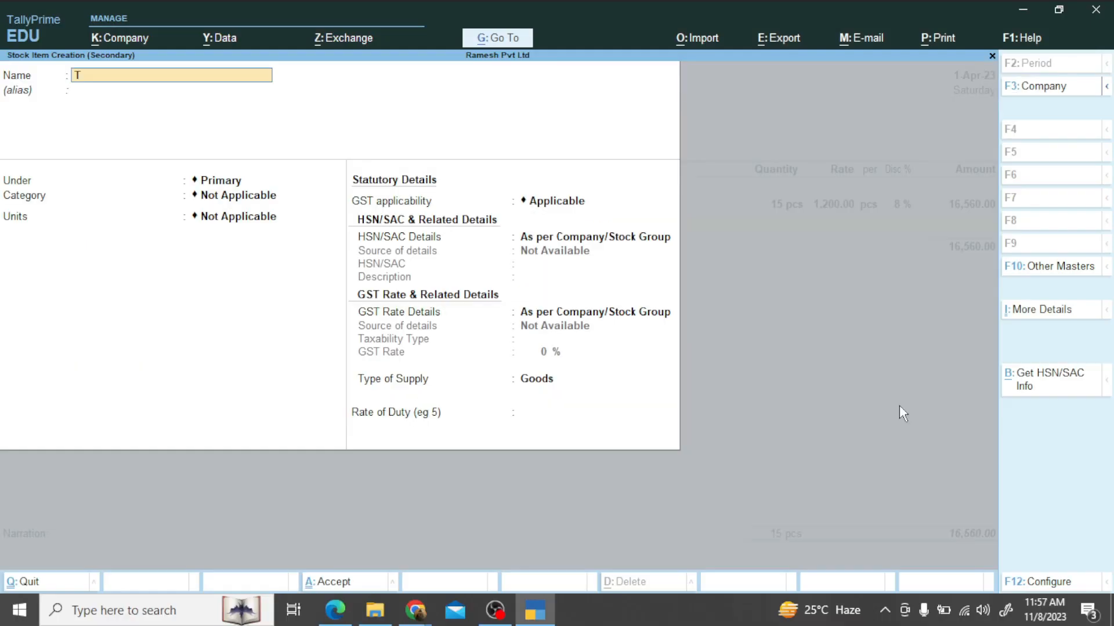
text(-Shirt)
key(Return)
- Create a stock group named US Polo under Primary and assign the T-Shirt item to it
key(alt+c)
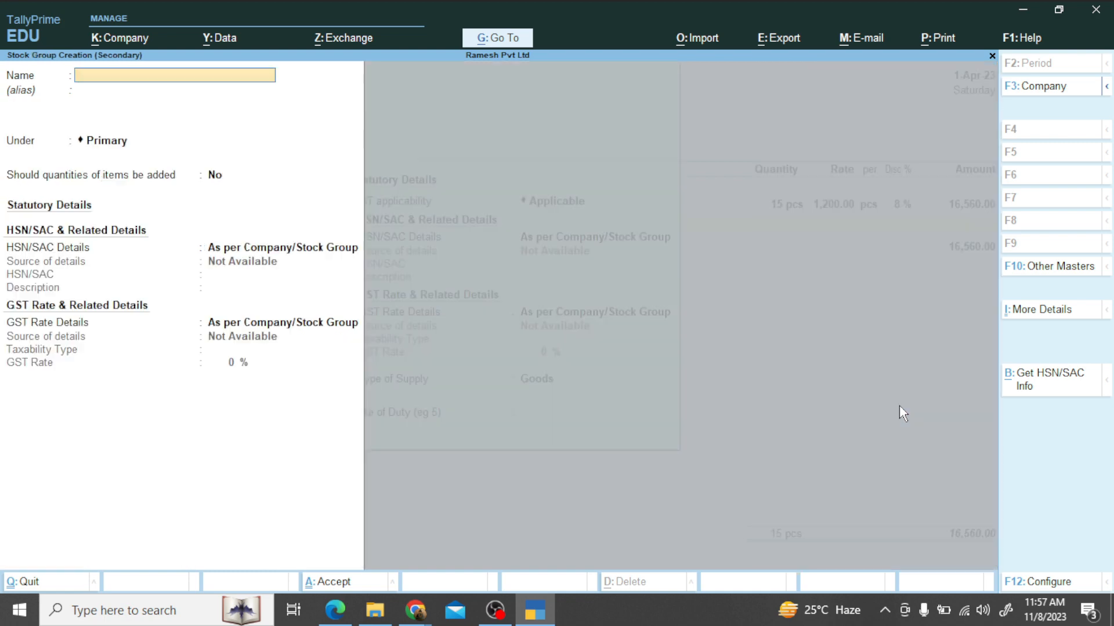
text(U)
text(S Plo)
key(BackSpace)
key(BackSpace)
text(olo)
key(Return)
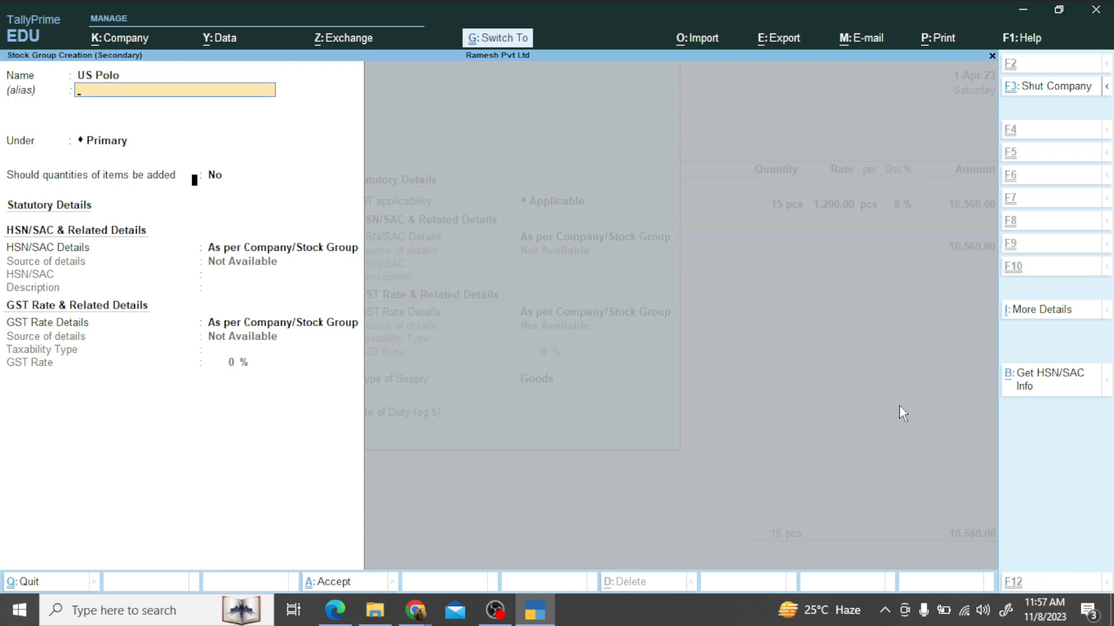
key(ctrl+a)
- Set the T-Shirt item's category to Cloths and units to pcs, then save it and use it in the voucher
key(Down)
key(Return)
key(Down)
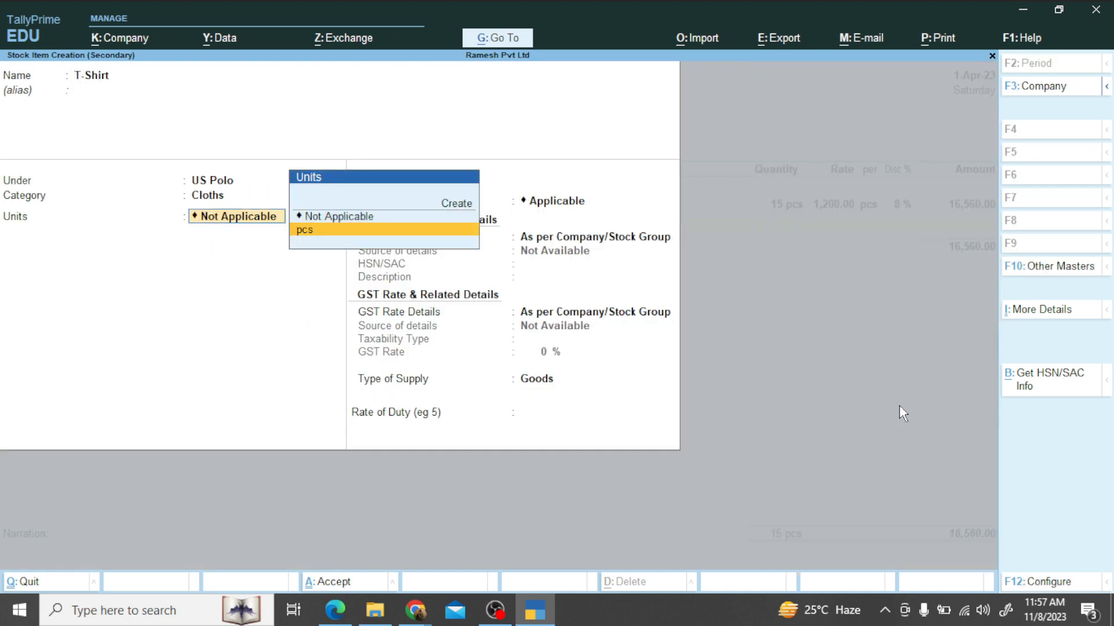
key(Return)
key(ctrl+a)
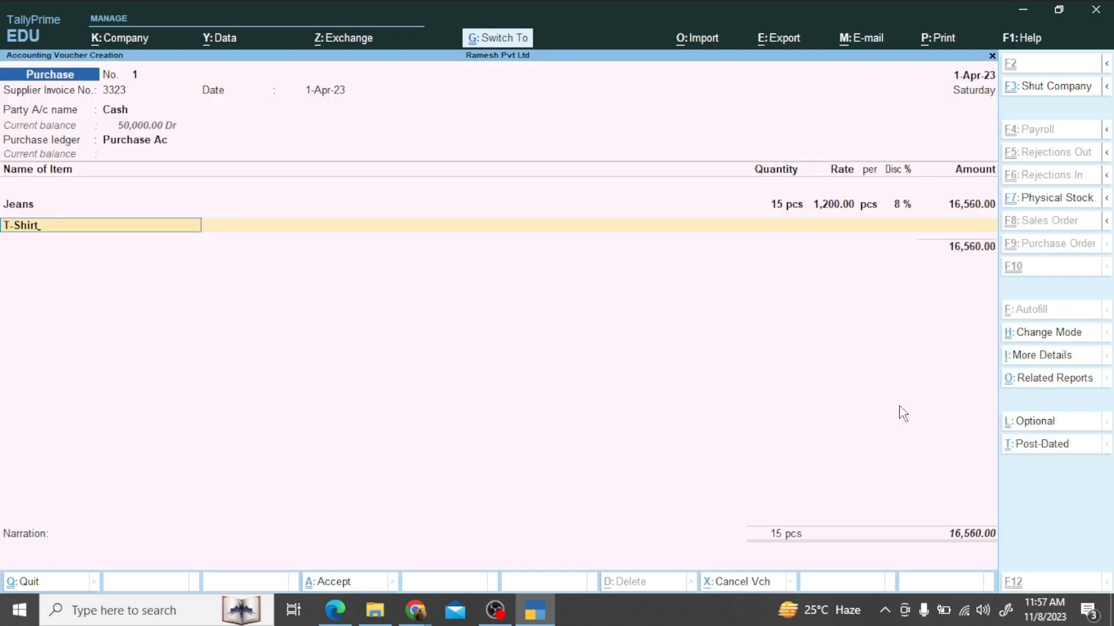
key(Return)
- Check the T-Shirt details in the practice PDF and enter 10 pcs at a rate of 650 with 10% discount in TallyPrime
key(alt+Tab)
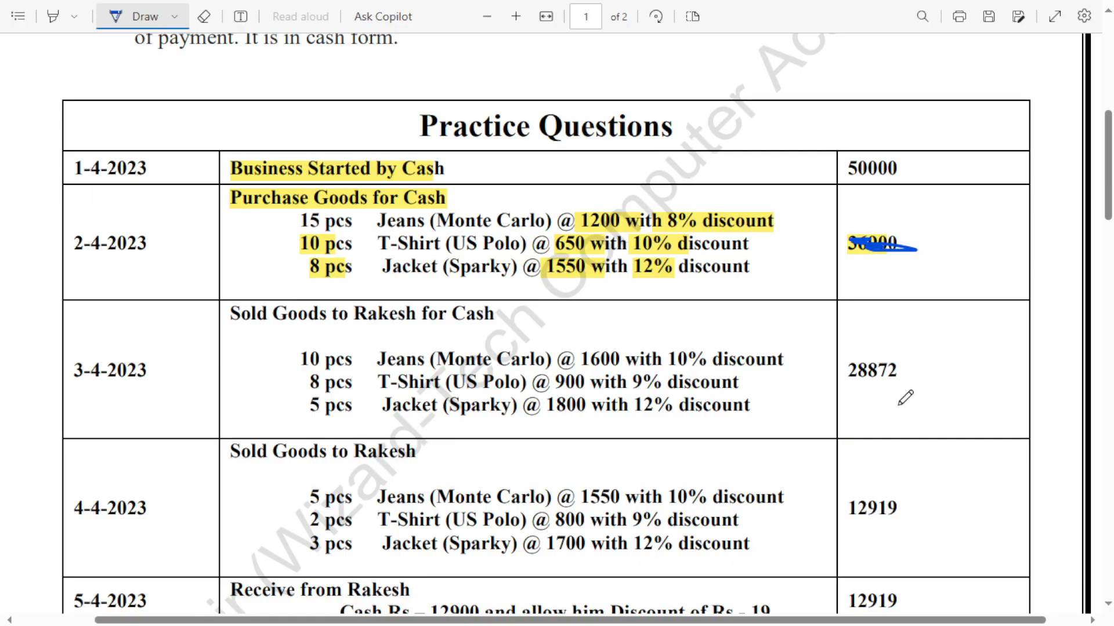
key(alt+Tab)
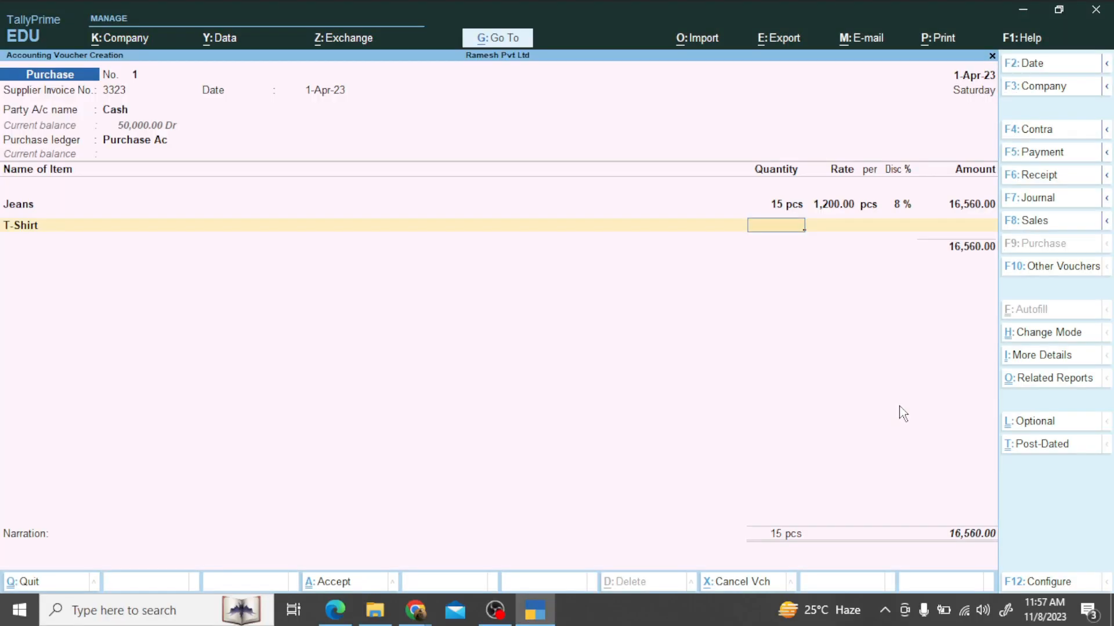
text(10)
key(Return)
text(650)
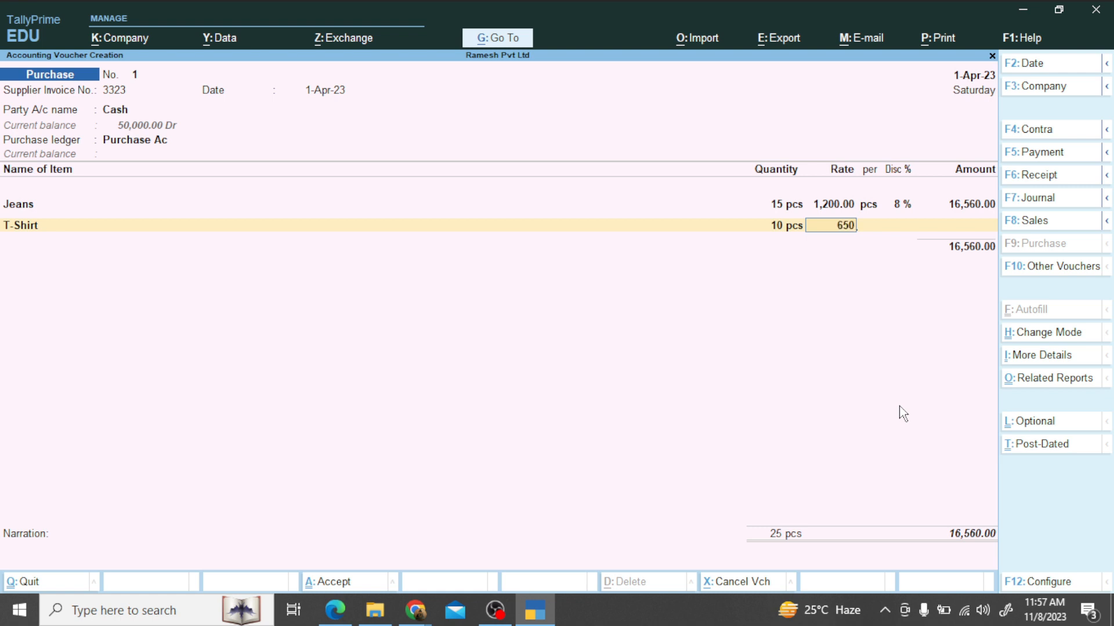
key(Return)
key(Return)
text(10)
key(Return)
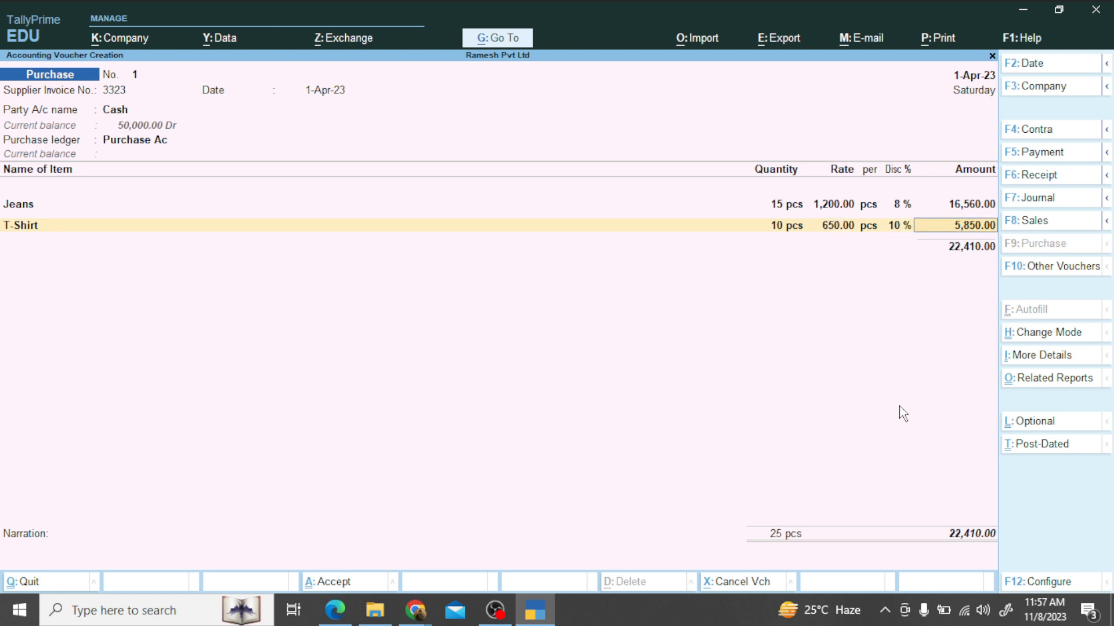
key(Return)
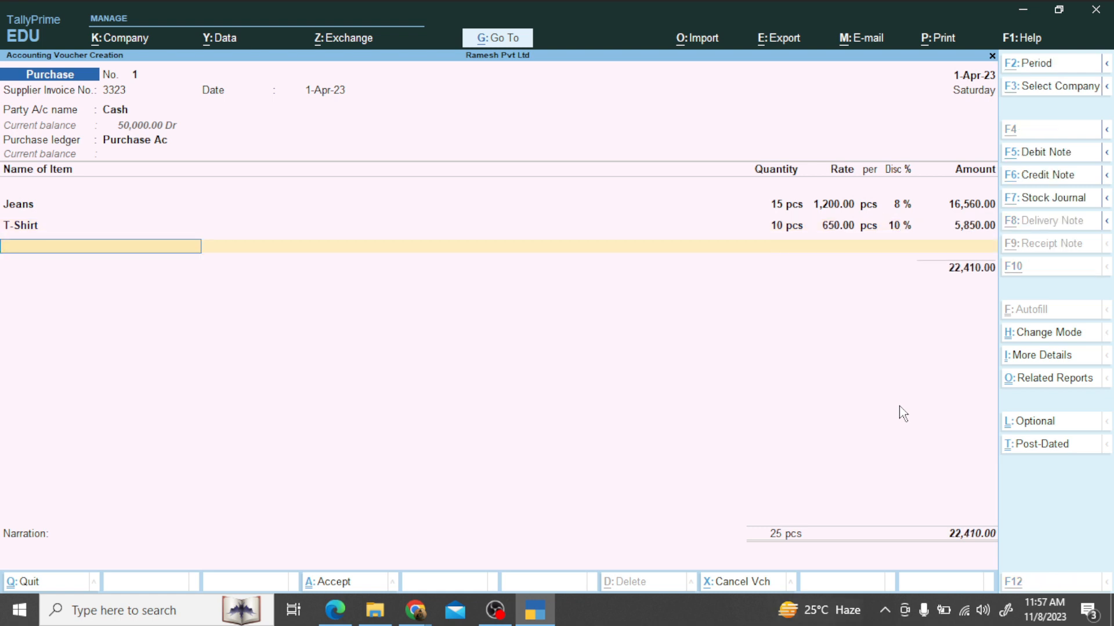
- Check the third purchased item in the practice PDF and start a new stock item named Jacket without an alias in TallyPrime
key(alt+c)
key(alt+Tab)
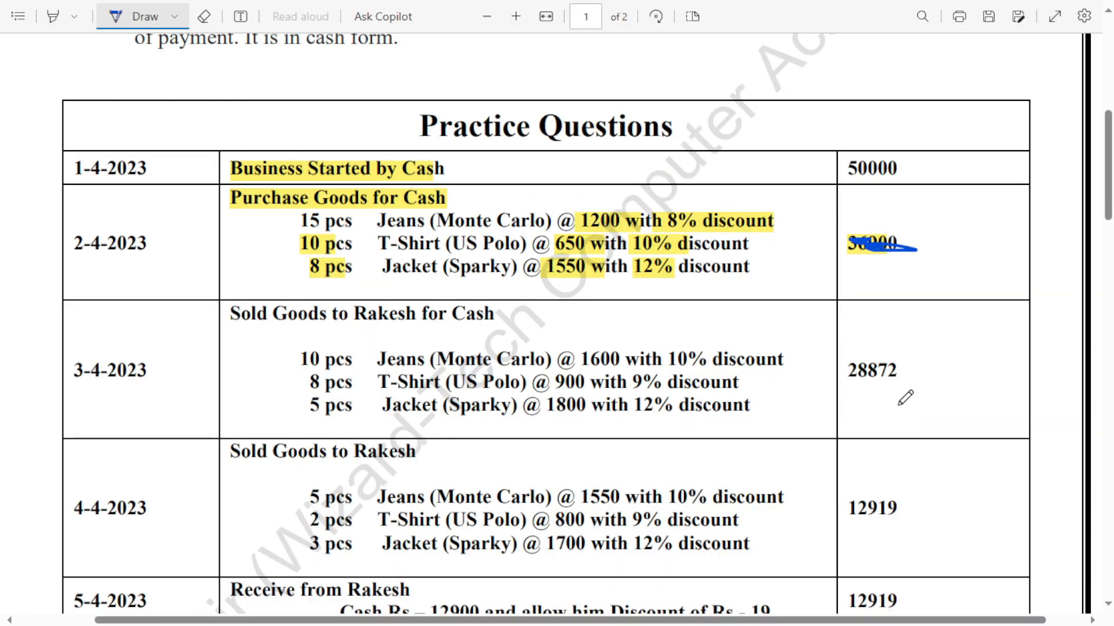
key(alt+Tab)
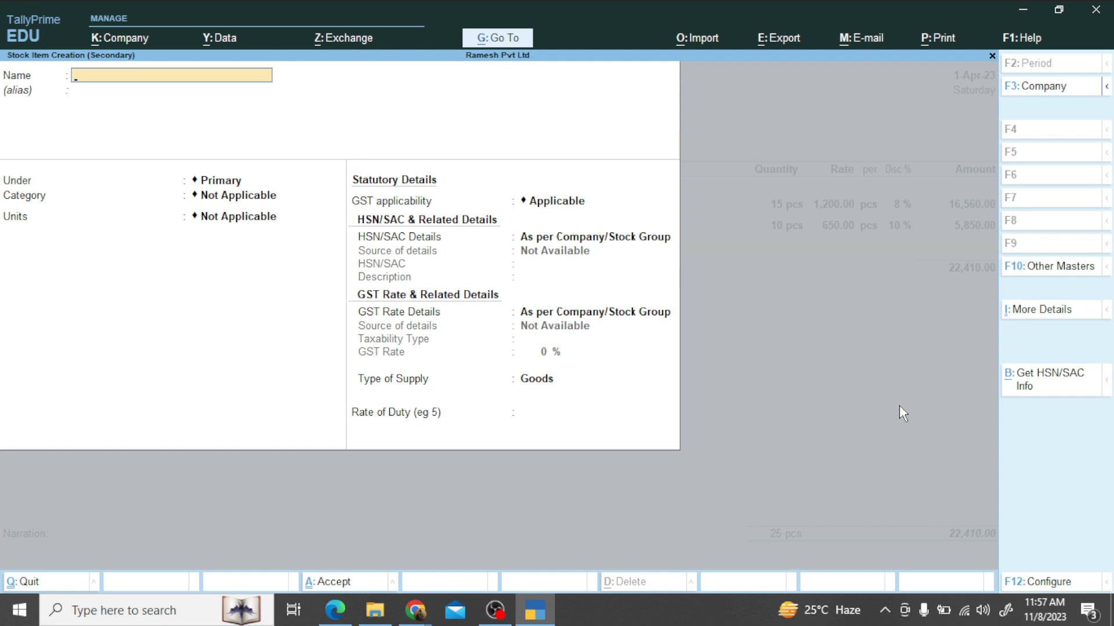
text(Jacket)
key(Return)
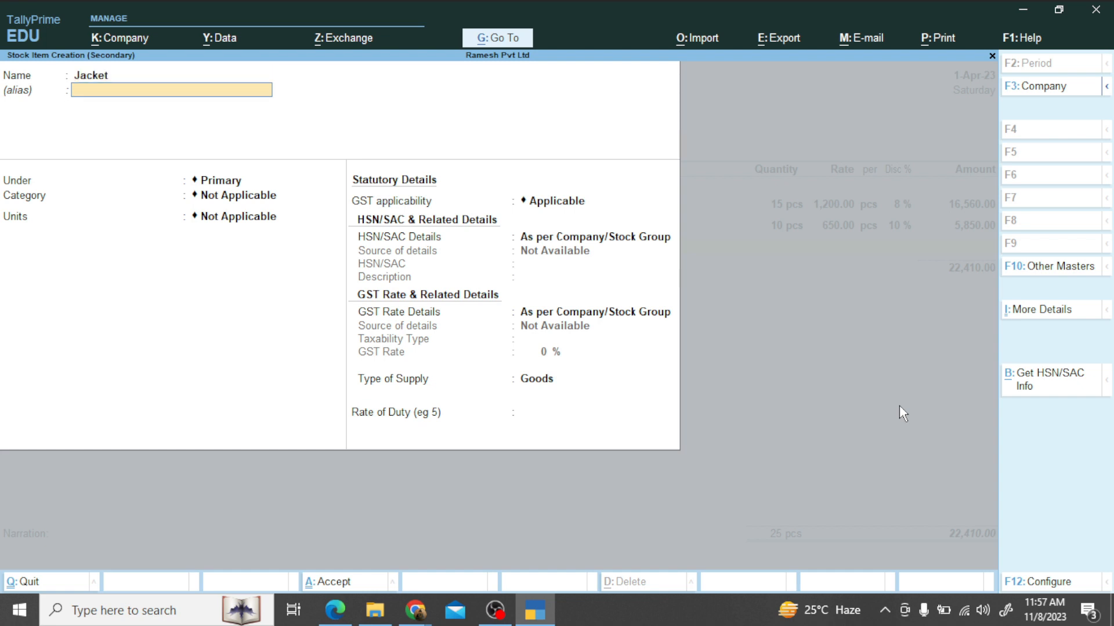
key(Return)
- Create a stock group named Sparky under Primary and assign the Jacket item to it
key(Up)
key(Return)
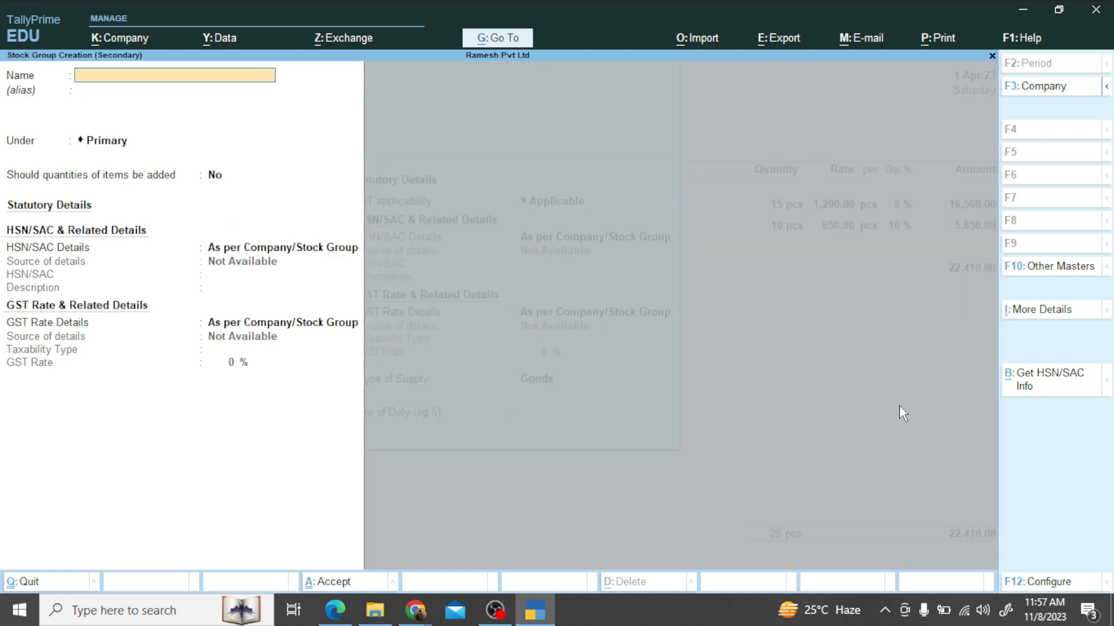
text(Sparky)
key(Return)
key(Return)
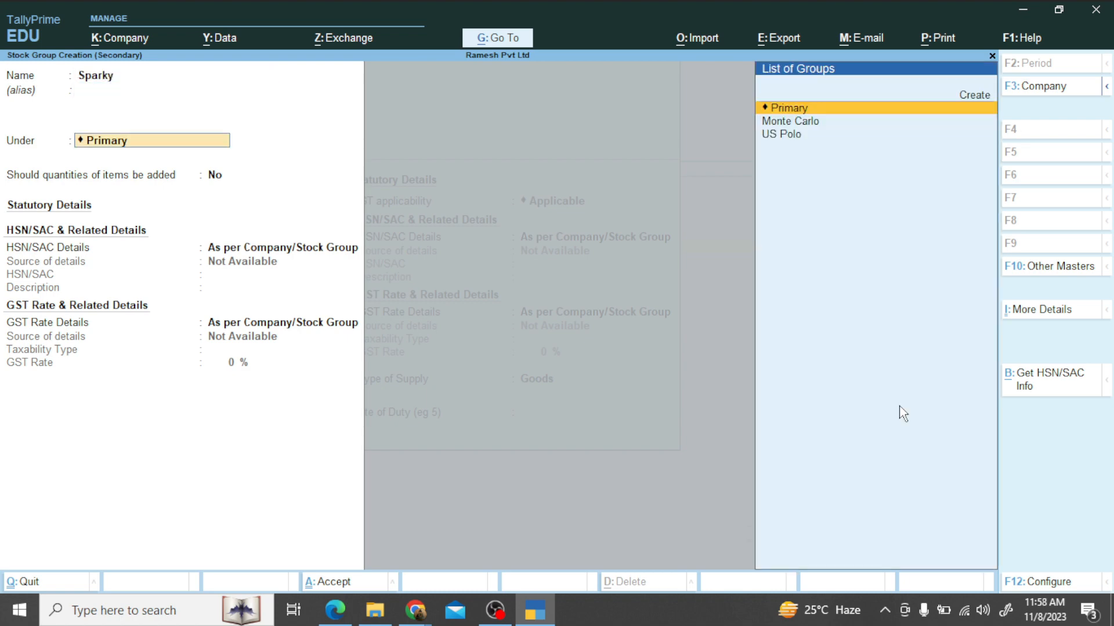
key(ctrl+a)
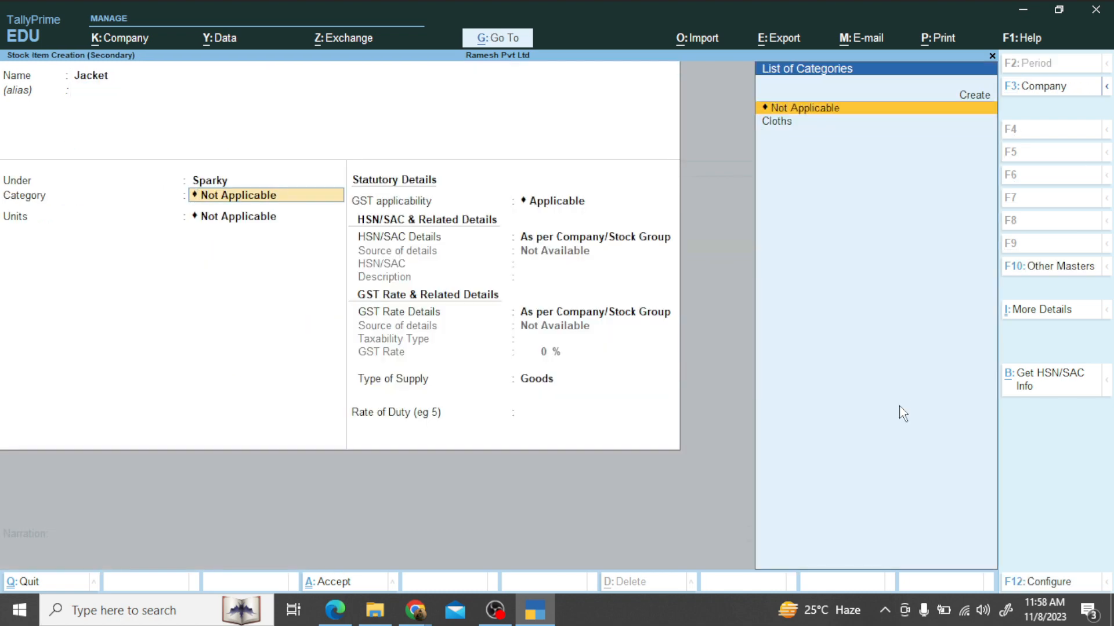
- Set the Jacket item's category to Cloths and its units to pcs, and save the stock item
key(Down)
key(Return)
key(Down)
key(Return)
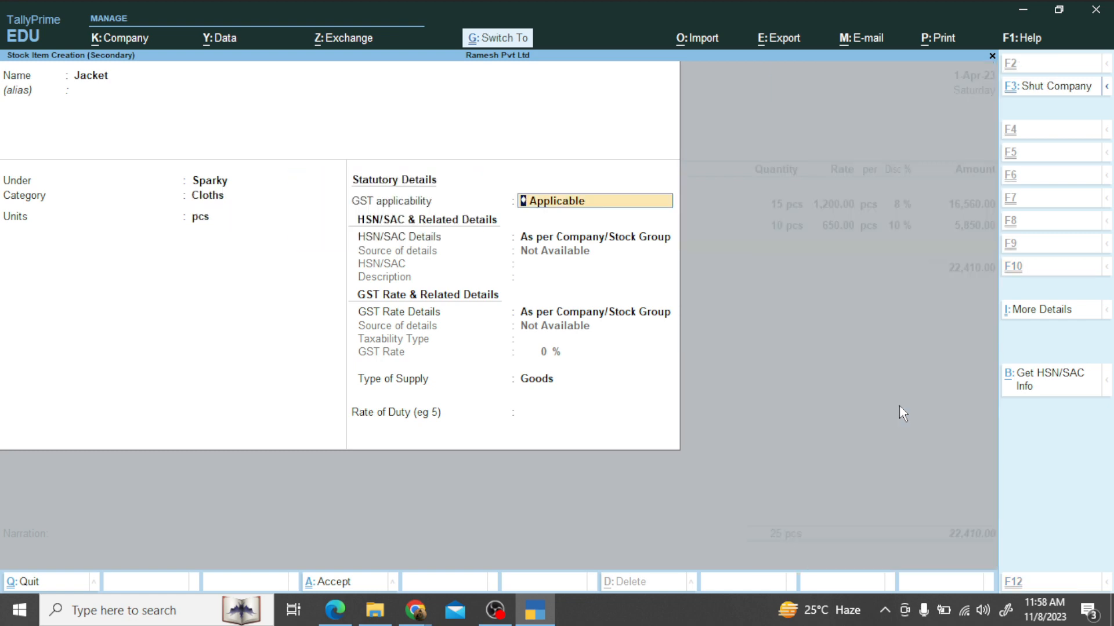
key(ctrl+a)
- Check the Jacket details in the practice PDF and enter 8 pcs at a rate of 1550 with 12% discount in TallyPrime
key(alt+Tab)
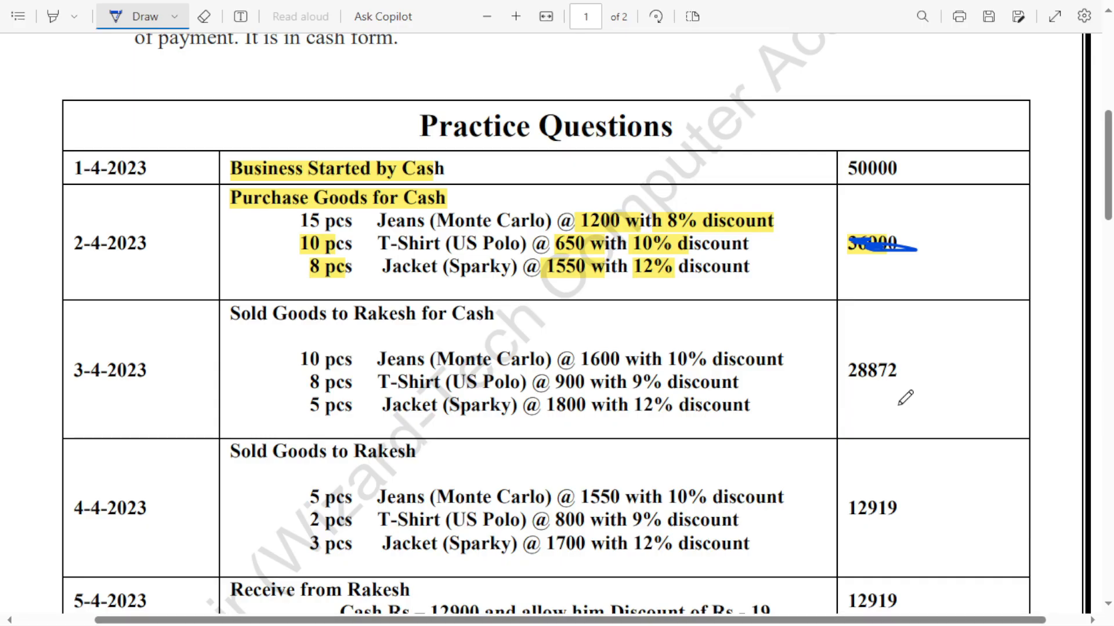
key(alt+Tab)
text(8)
key(Return)
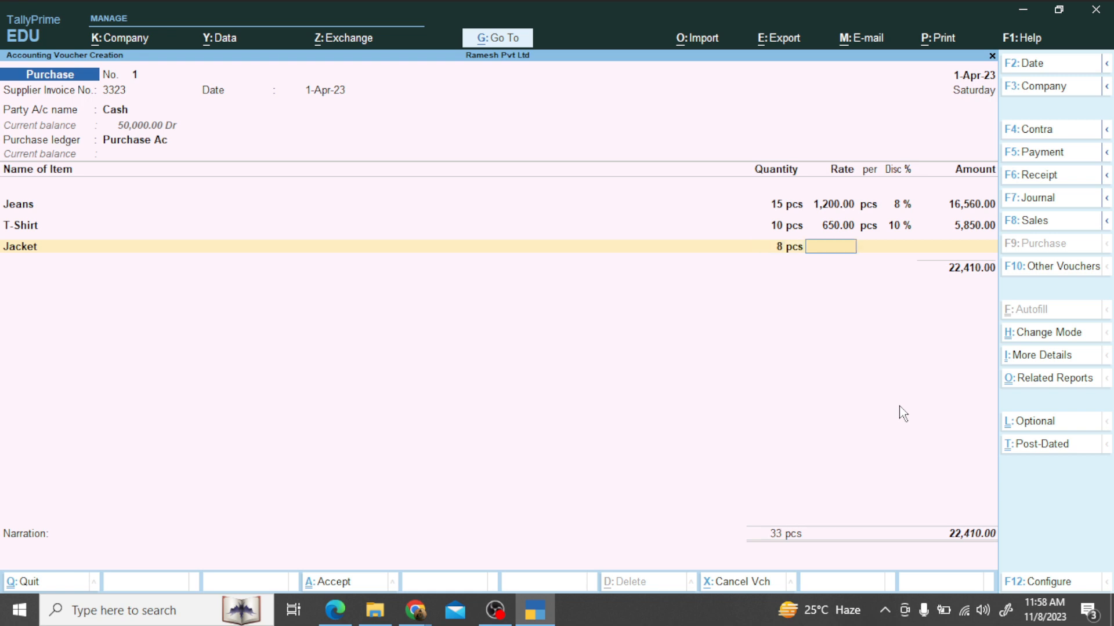
text(1550)
key(Return)
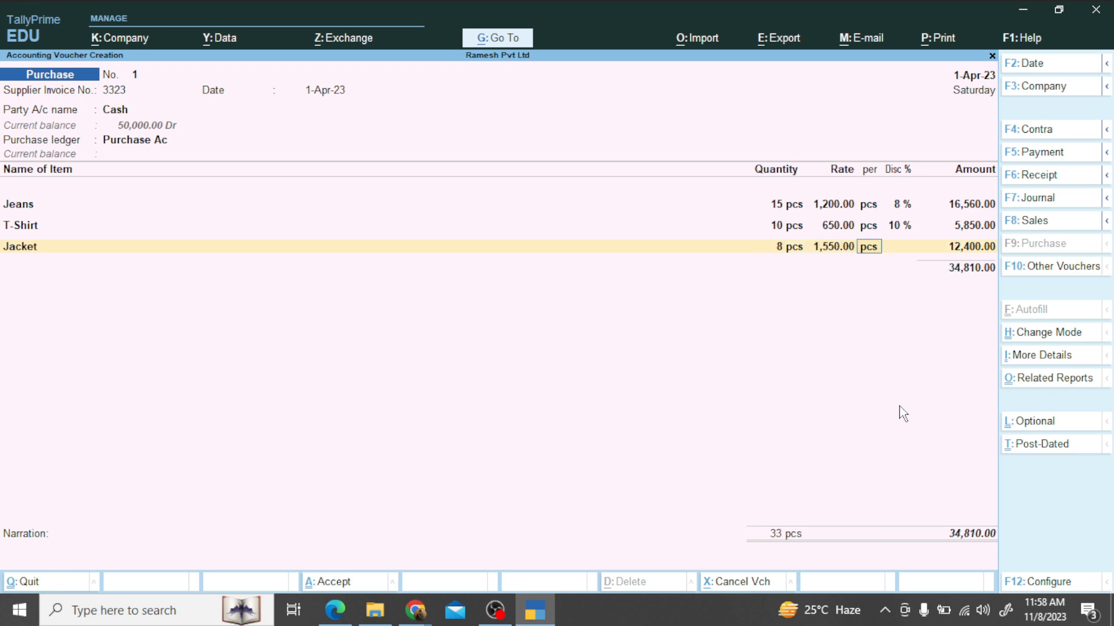
text(12)
key(Return)
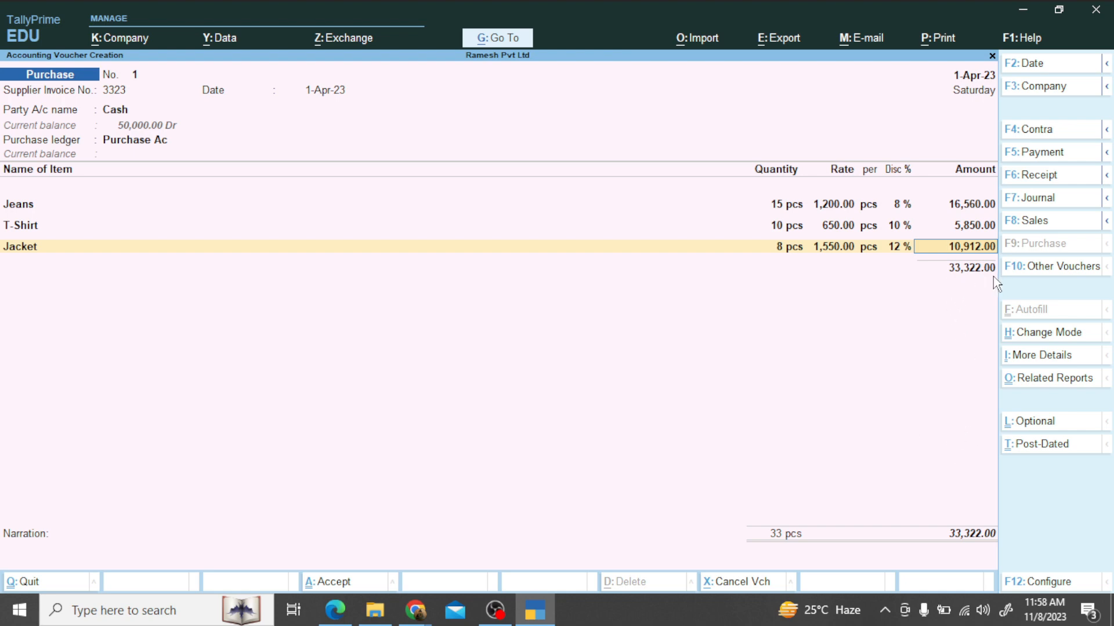
- Handwrite 33322 above the crossed-out purchase total in the practice PDF, and save the purchase voucher in TallyPrime
key(alt+Tab)
mouse_move(919, 250)
mouse_down()
mouse_move(848, 243)
mouse_move(874, 213)
mouse_move(863, 226)
mouse_move(918, 214)
mouse_move(910, 233)
mouse_move(921, 215)
mouse_move(942, 231)
mouse_move(955, 215)
mouse_up()
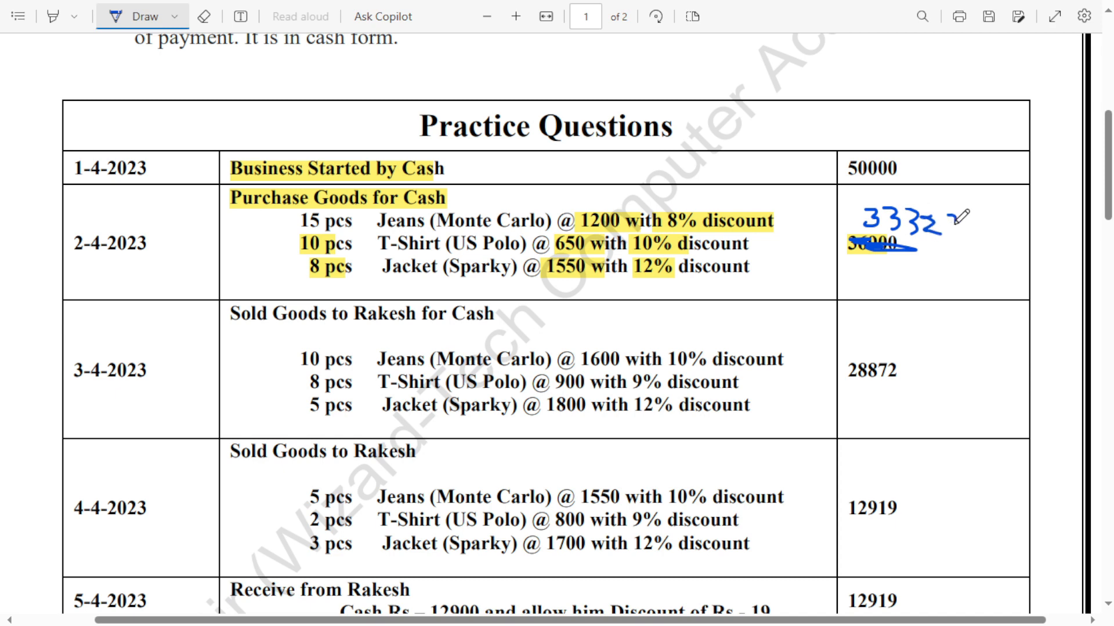
key(alt+Tab)
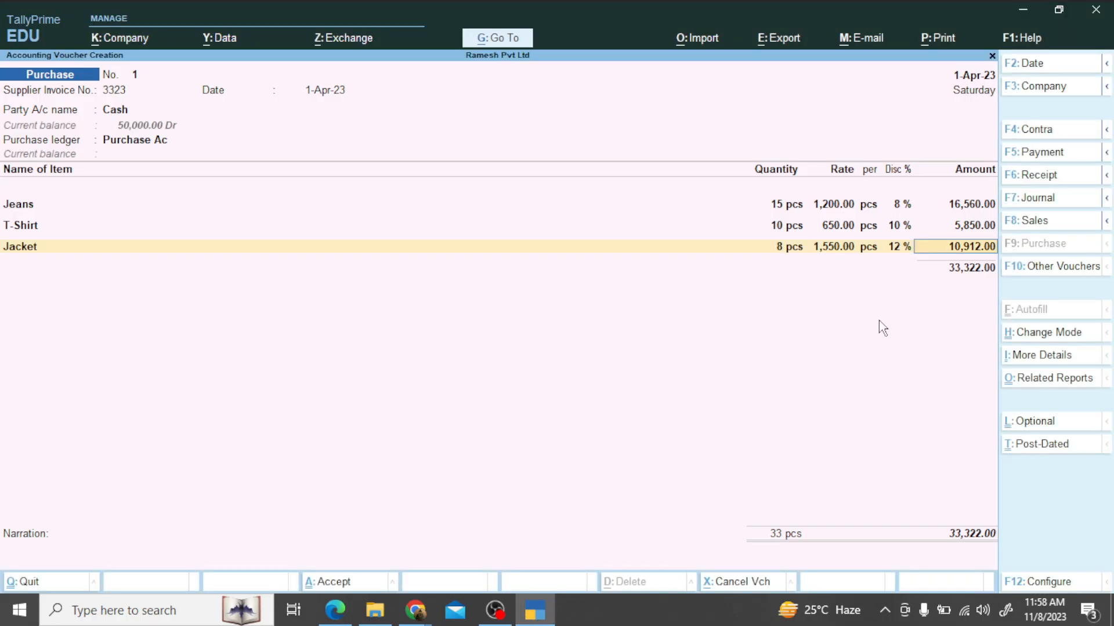
key(alt+Tab)
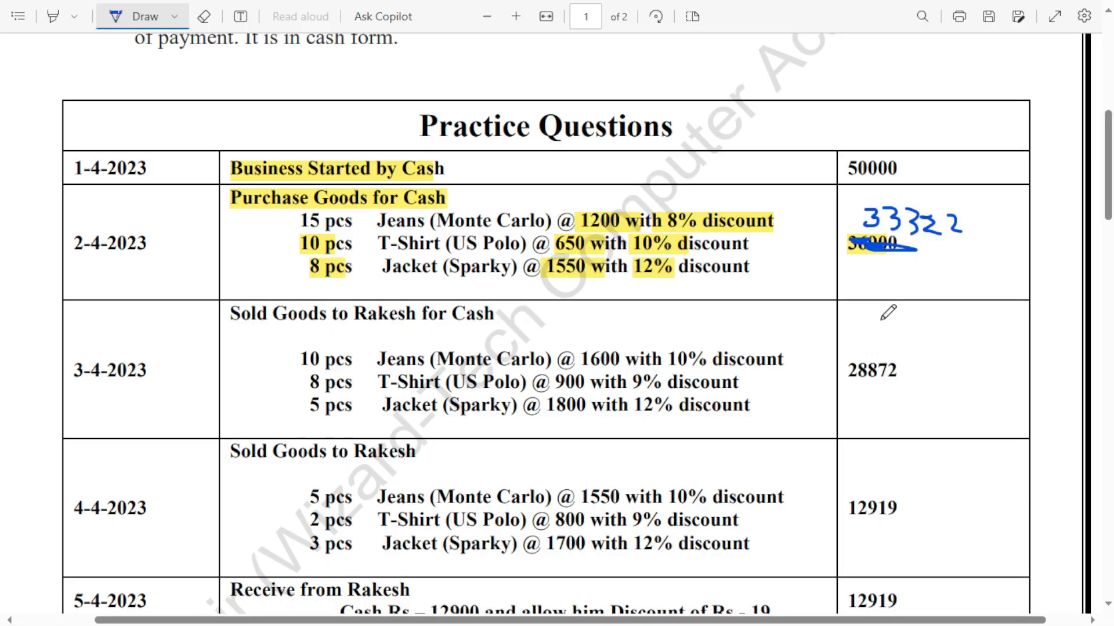
key(alt+Tab)
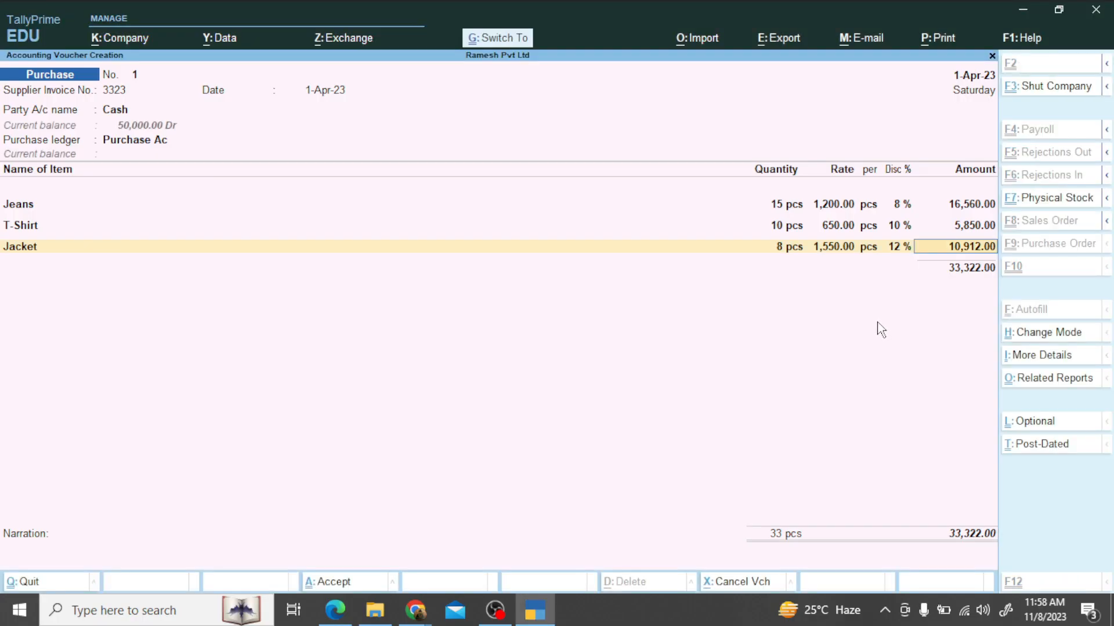
key(ctrl+a)
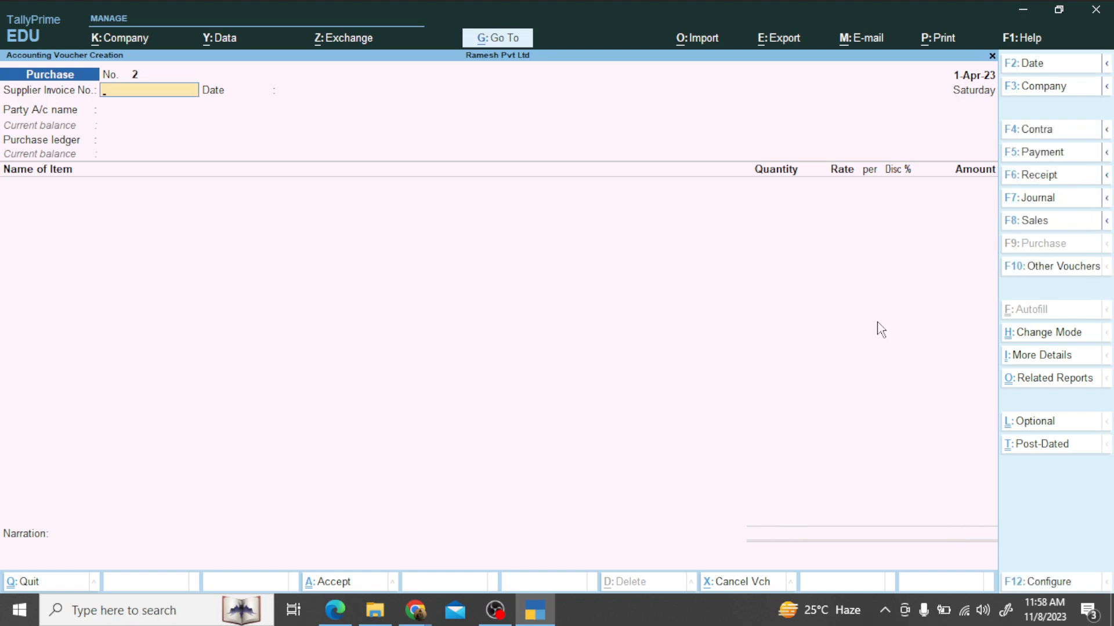
- Switch to the practice PDF and underline the heading of the 3-4-2023 cash sale
key(alt+Tab)
scroll(437, 359, down, 3)
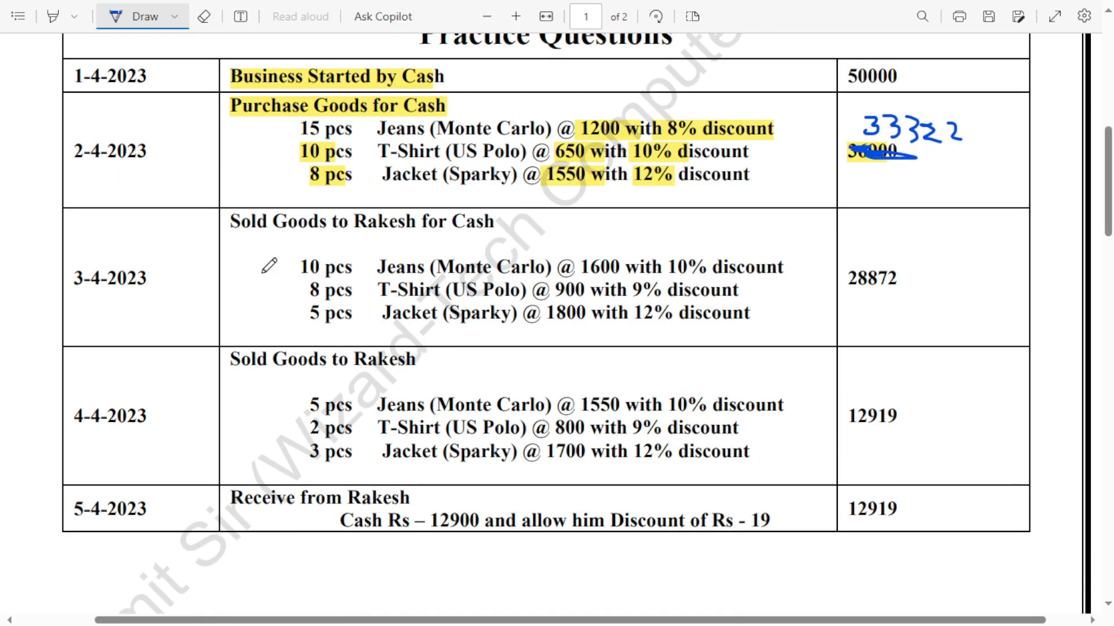
drag(244, 234, 490, 231)
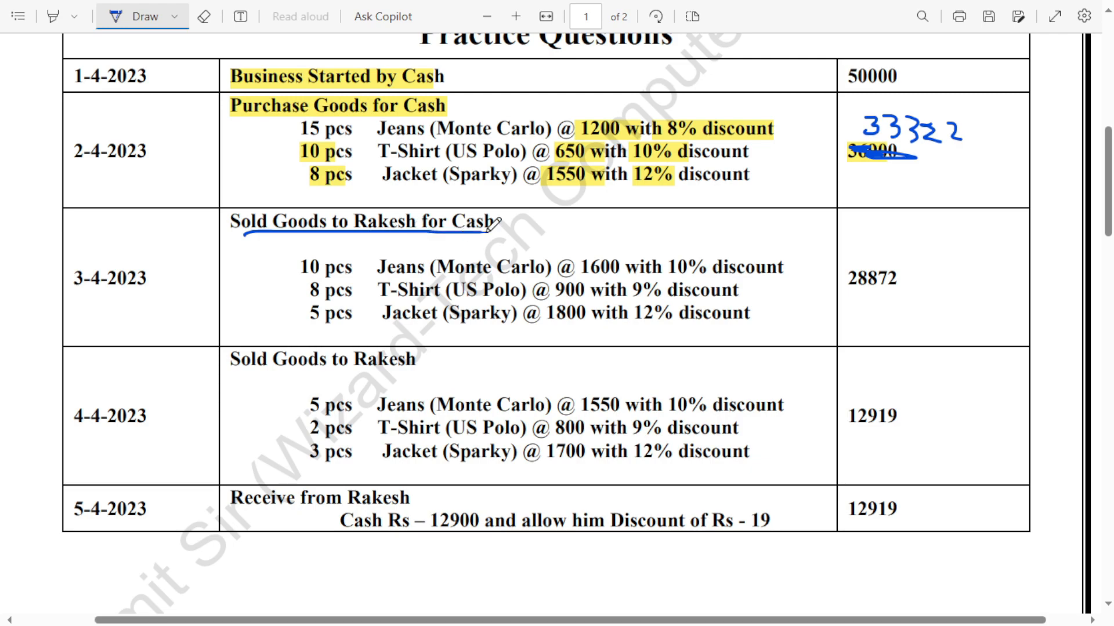
- Start a sales voucher in TallyPrime with Cash as the party account and leave all dispatch details blank
key(alt+Tab)
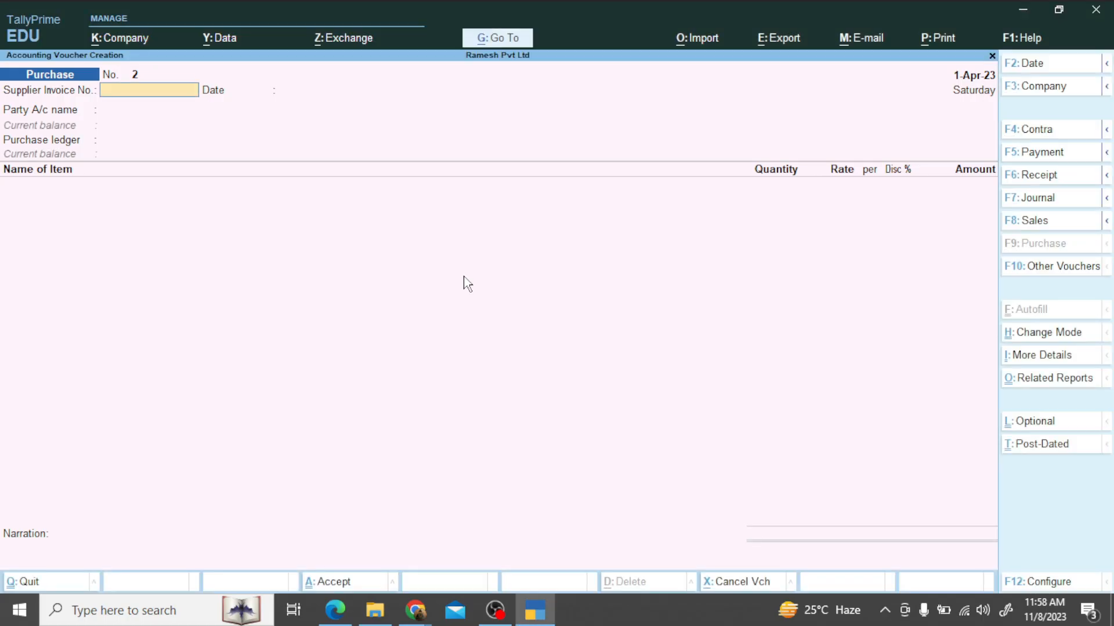
key(F8)
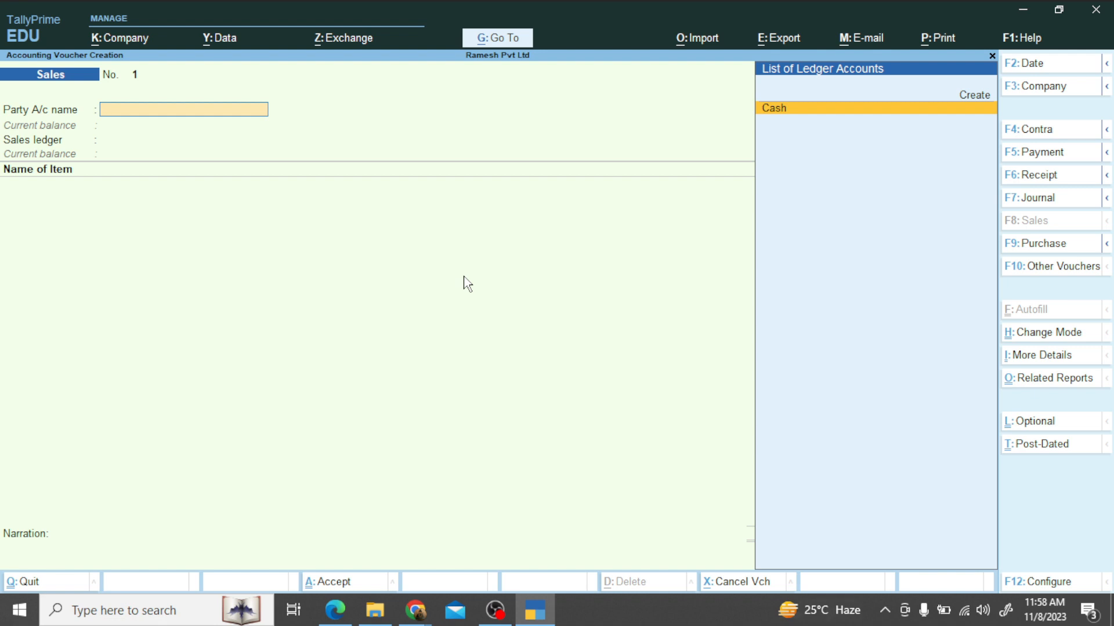
key(Return)
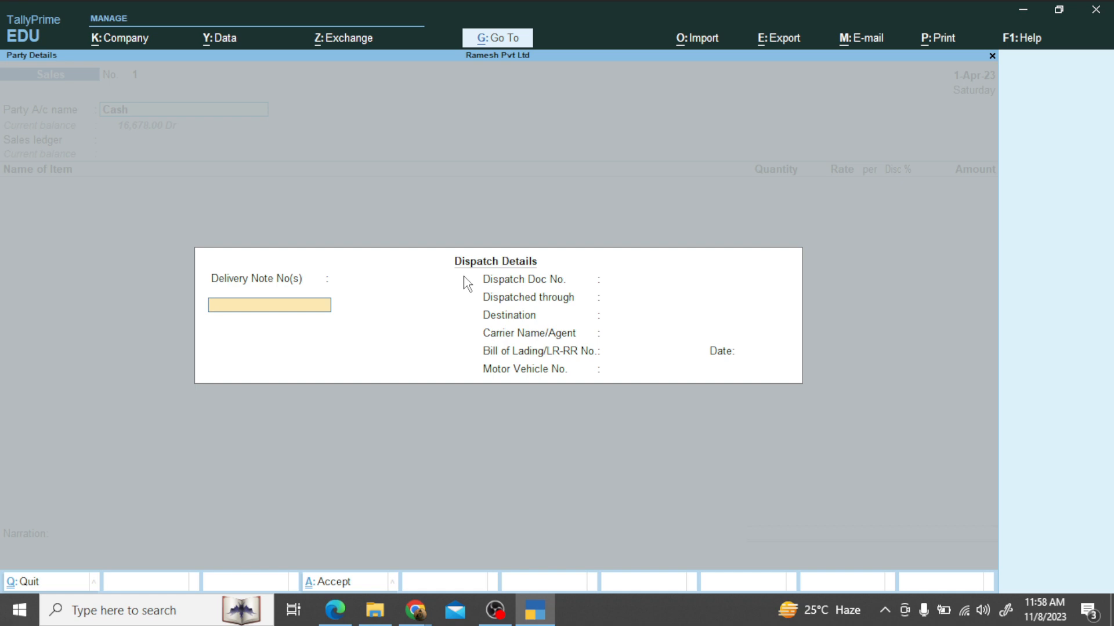
key(Return)
key(Return)
key(Return)
key(Return)
key(Return)
key(Return)
key(Return)
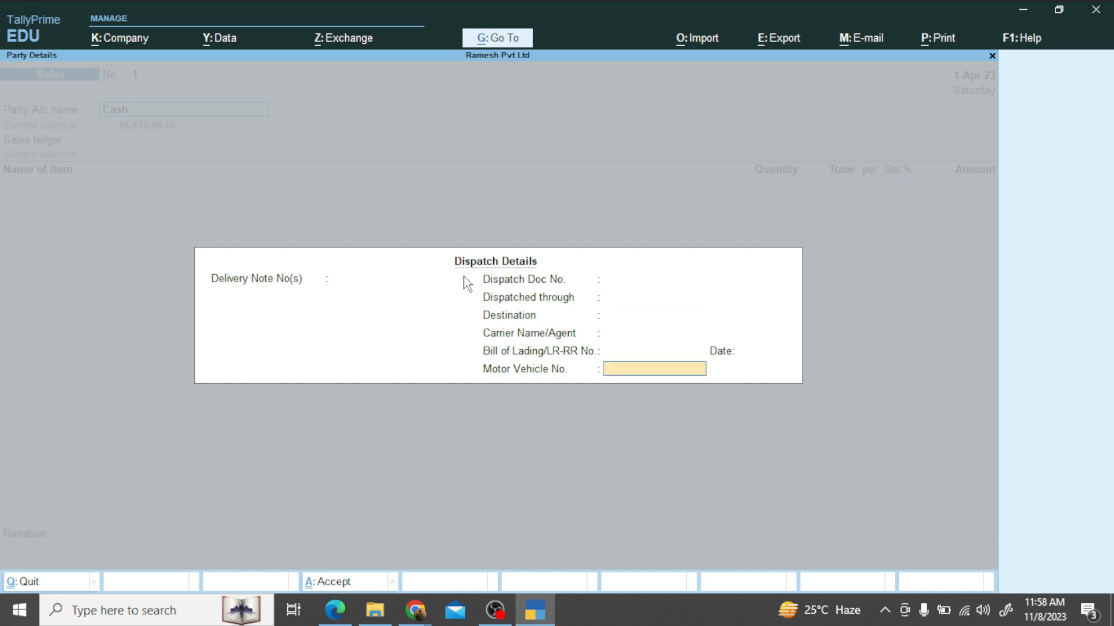
key(Return)
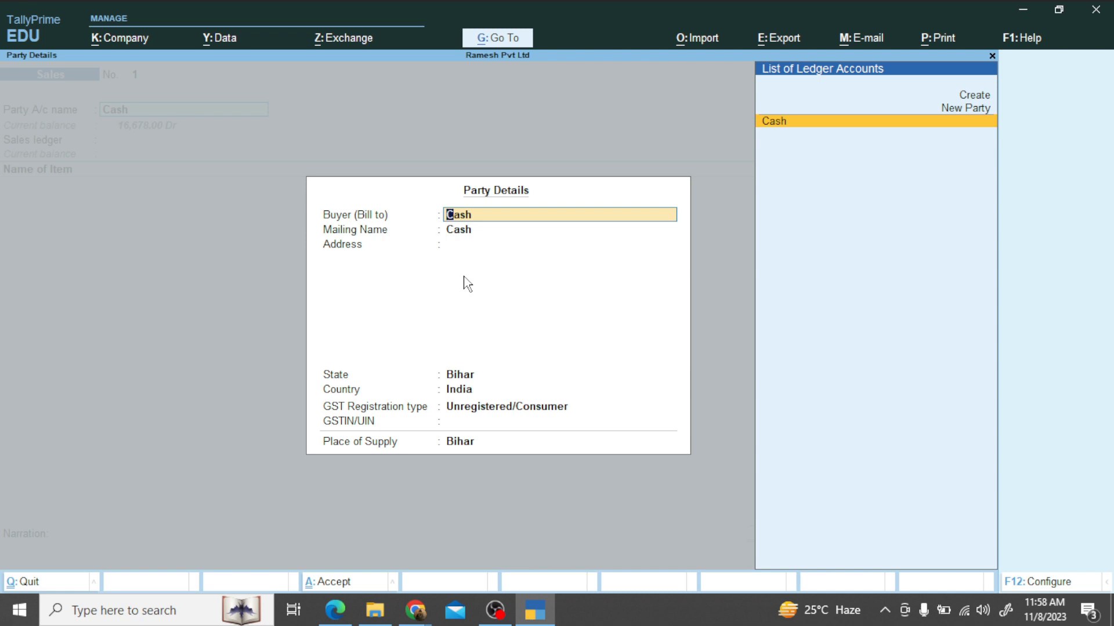
- Create a ledger for the buyer named in the practice sale under Sundry Debtors, and accept the party details with it
key(Up)
key(Return)
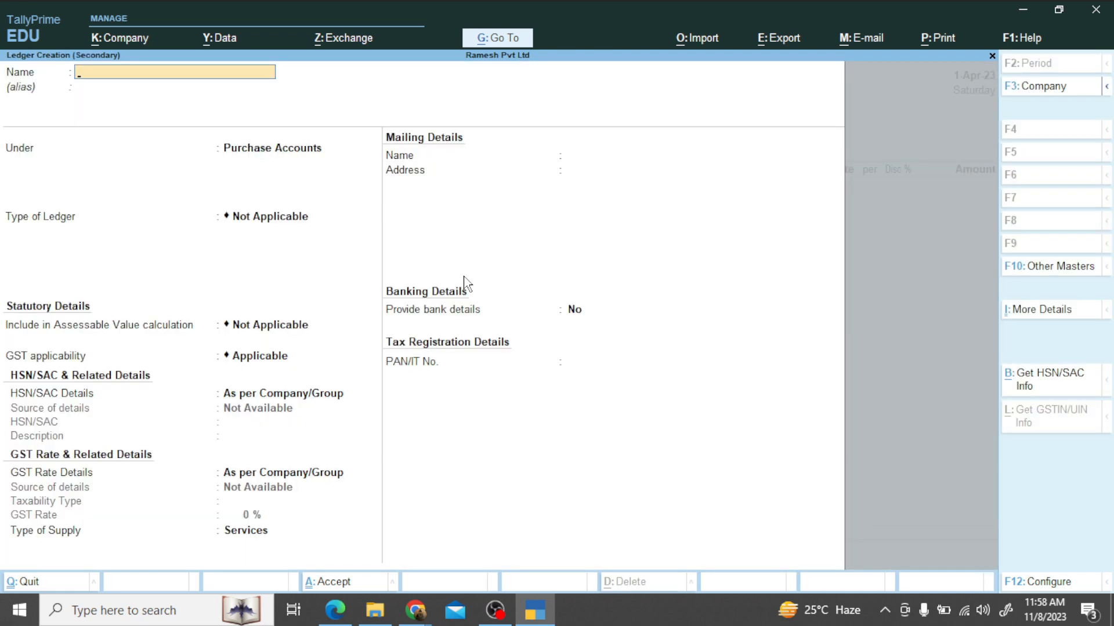
text(Rakesh Ac)
key(Return)
key(Return)
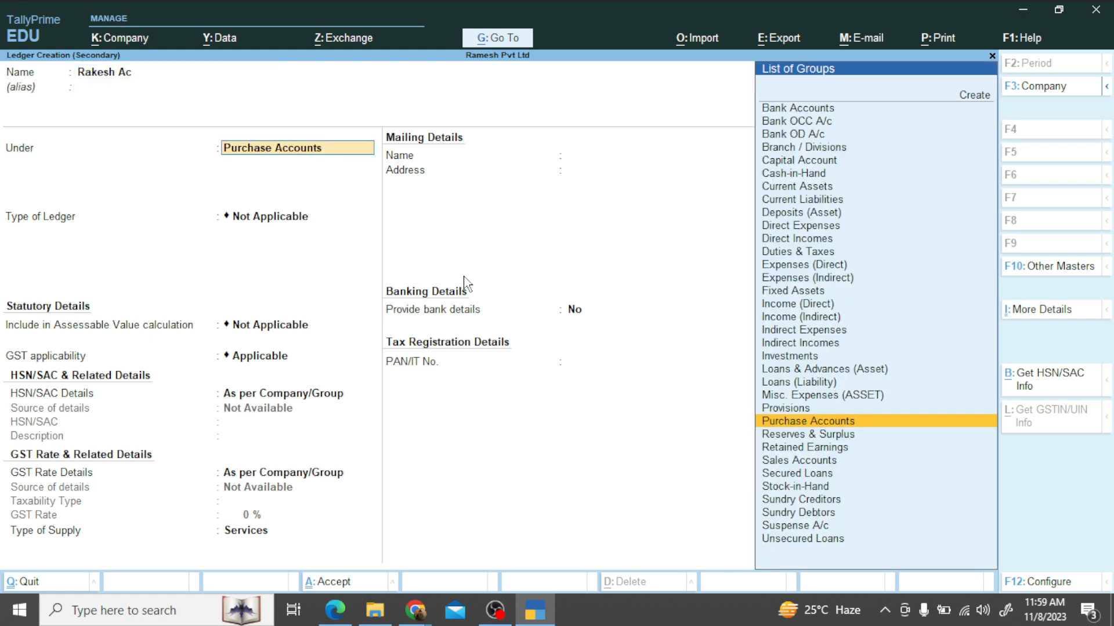
text(Su)
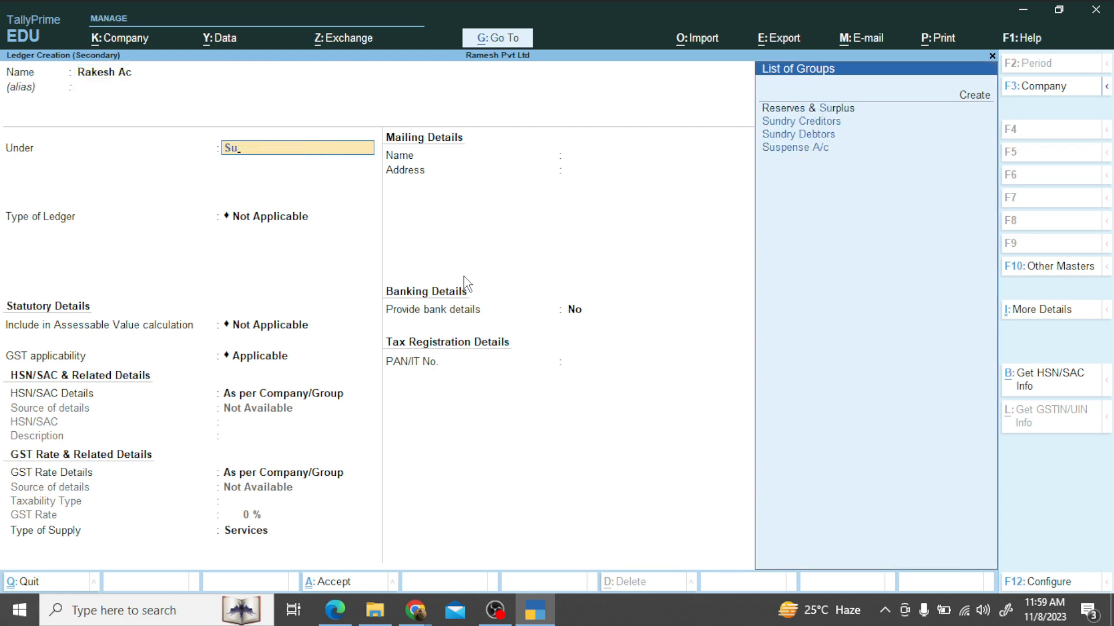
key(Down)
key(Down)
key(Return)
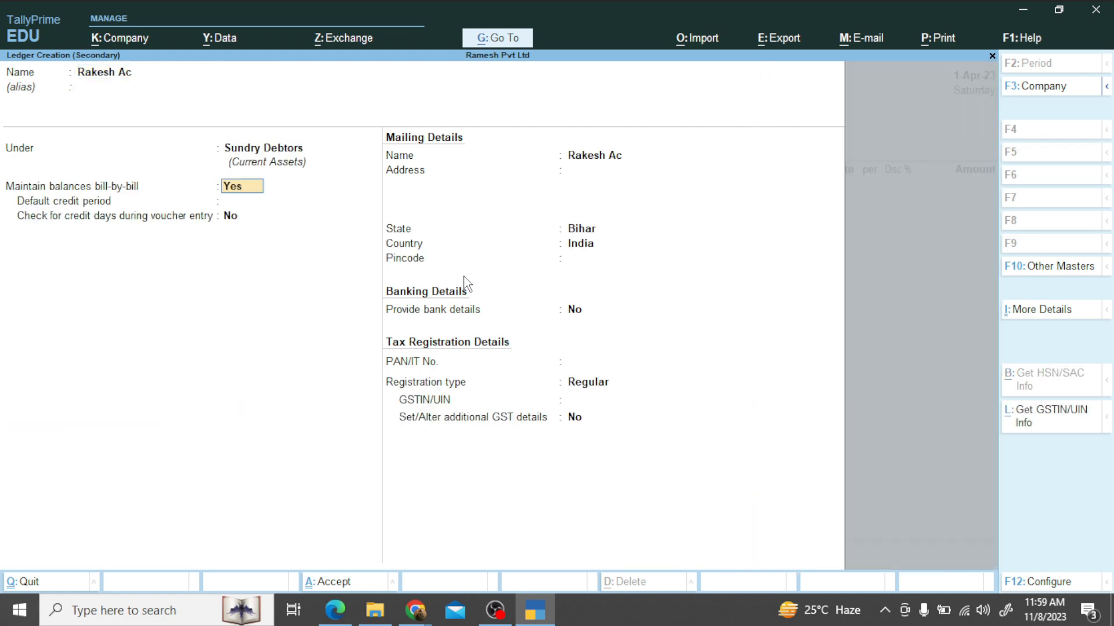
key(ctrl+a)
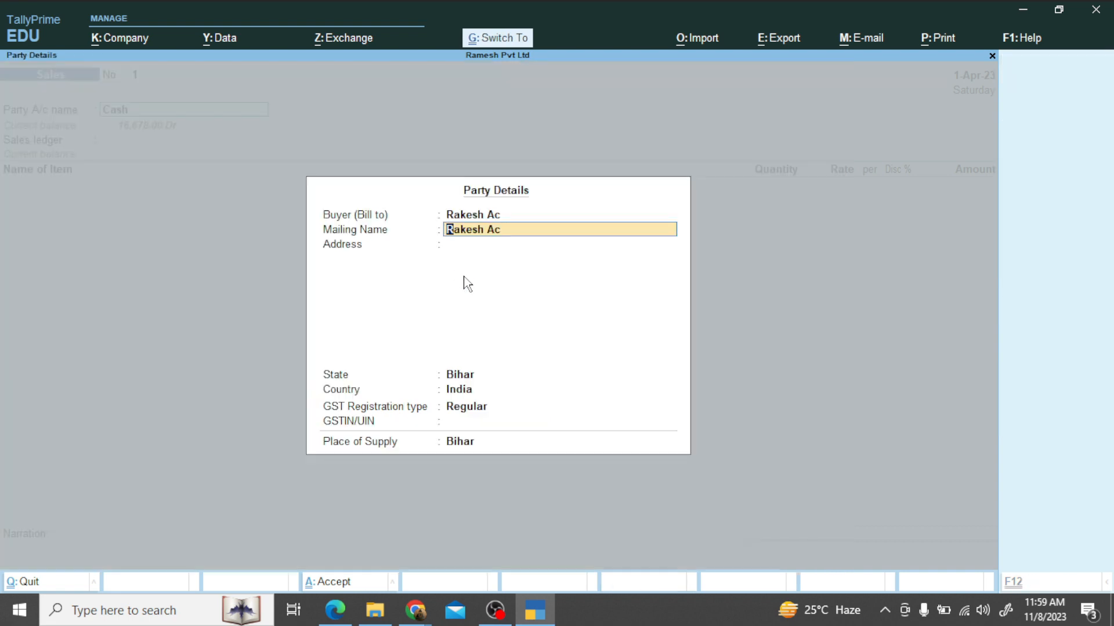
key(ctrl+a)
- Create a ledger named Sales Ac under Sales Accounts as the voucher's sales ledger
key(alt+c)
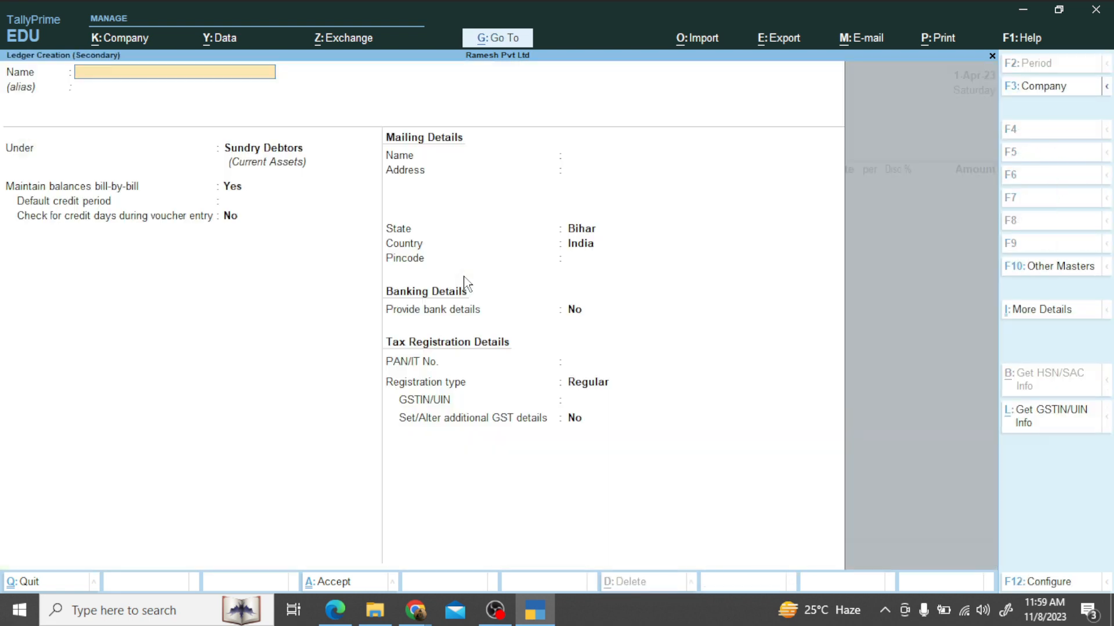
text(Sales ac)
key(Return)
text(Sale)
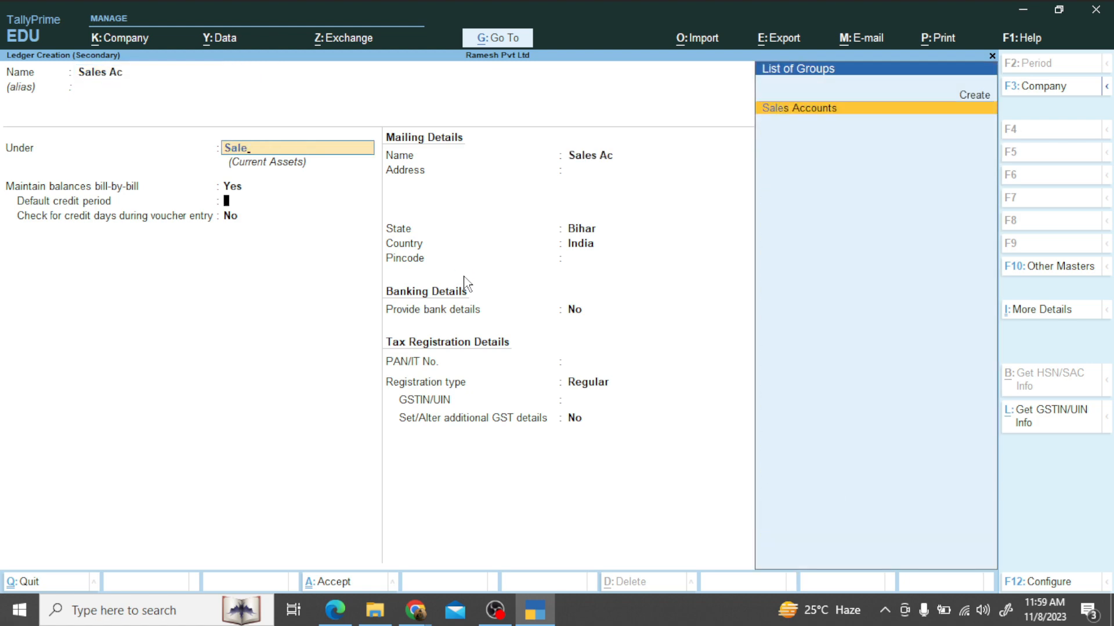
key(Return)
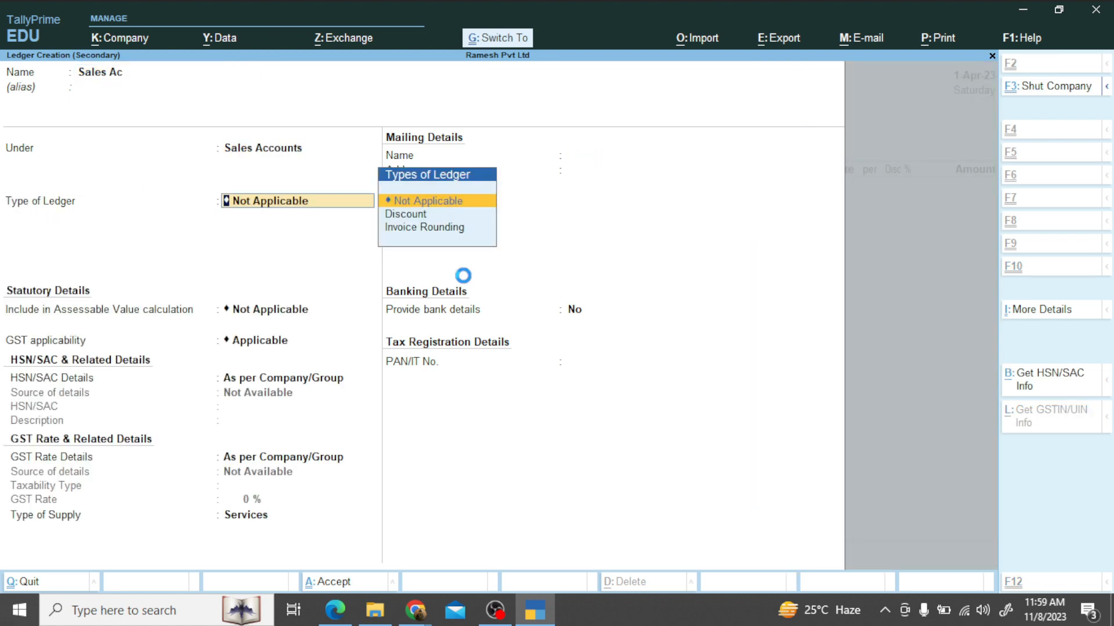
key(ctrl+a)
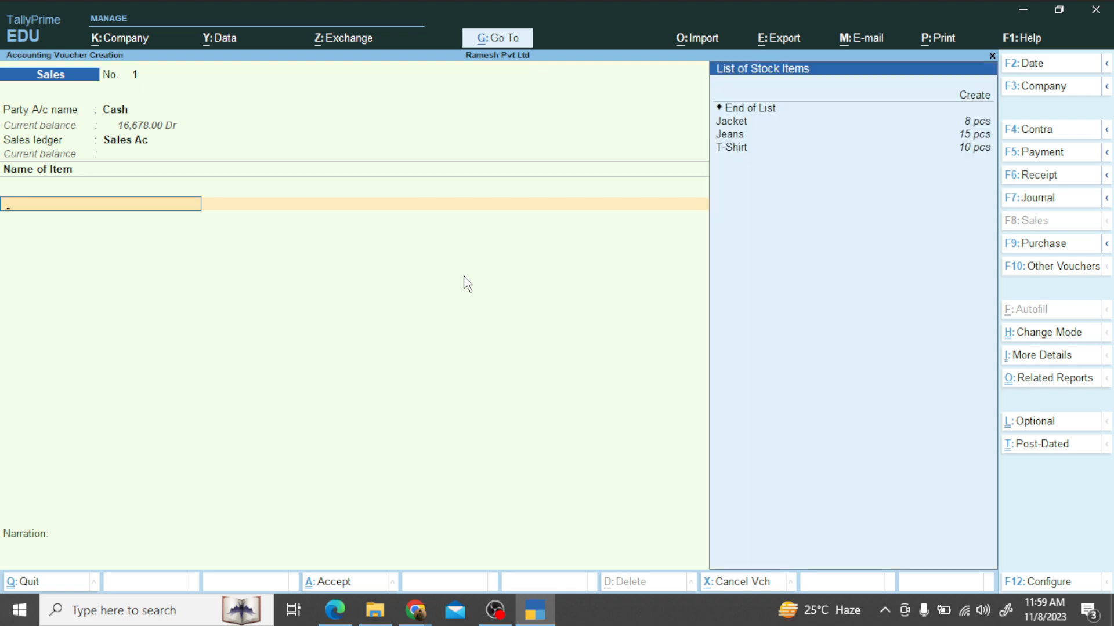
- Check the first sold item in the practice PDF and add Jeans with a quantity of 10 pcs in TallyPrime
key(alt+Tab)
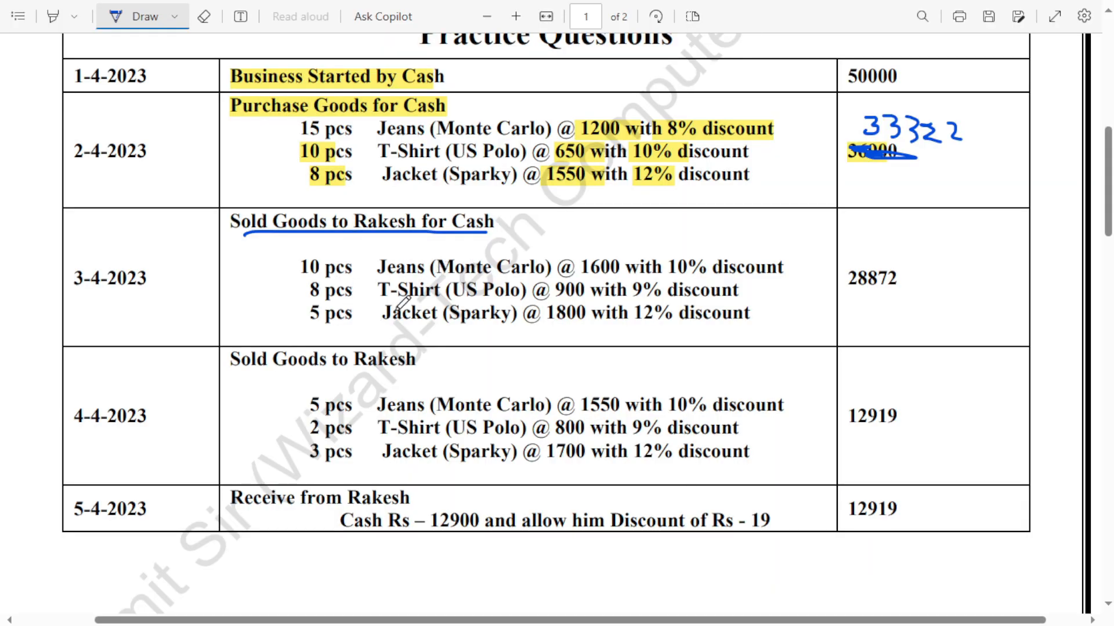
key(alt+Tab)
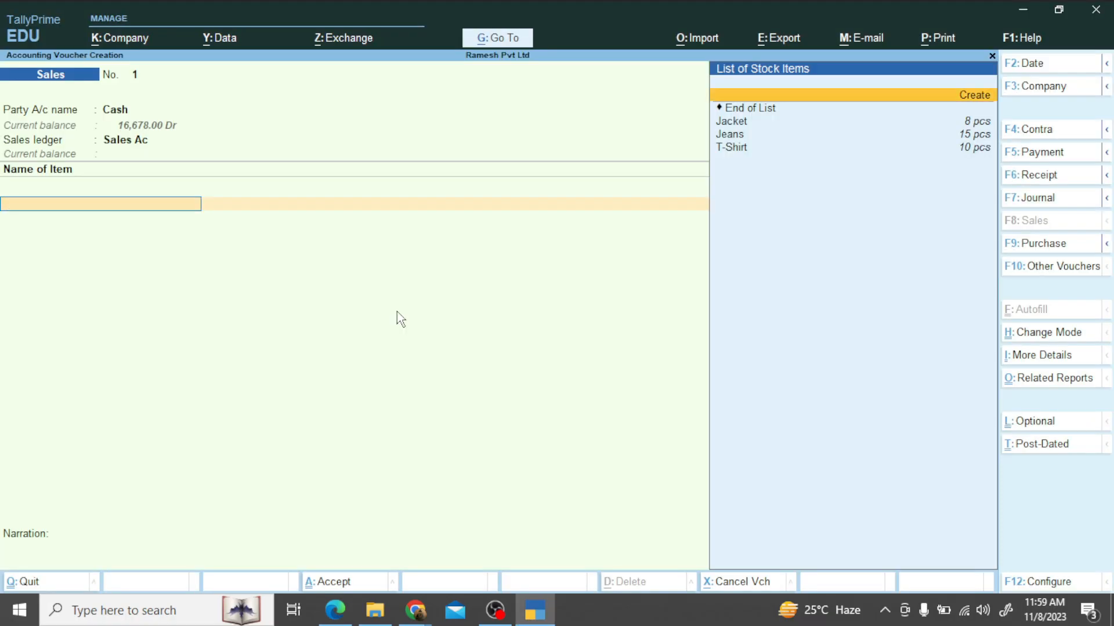
key(Down)
key(Down)
key(Return)
text(10)
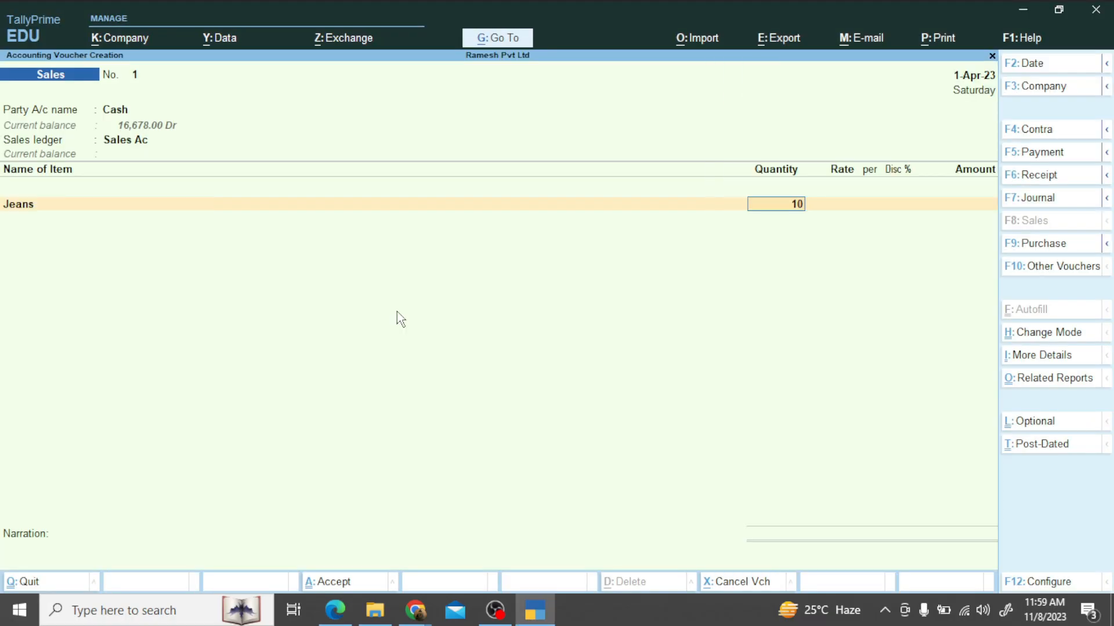
key(Return)
- Check the Jeans price in the practice PDF and enter a rate of 1600 with 10% discount in TallyPrime
key(alt+Tab)
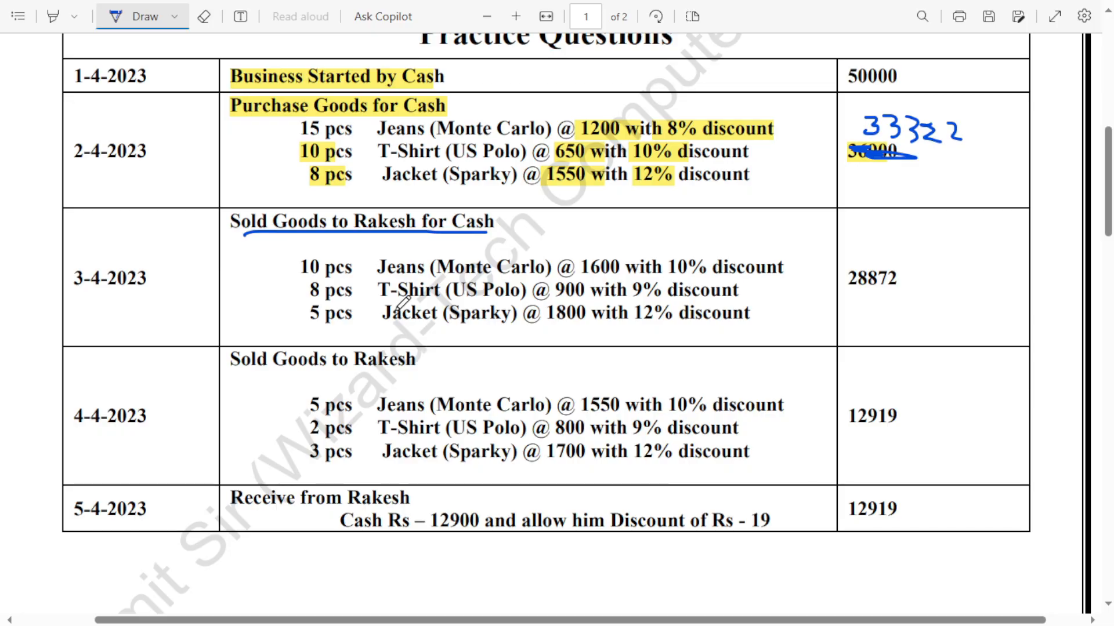
key(alt+Tab)
text(1600)
key(Return)
key(Return)
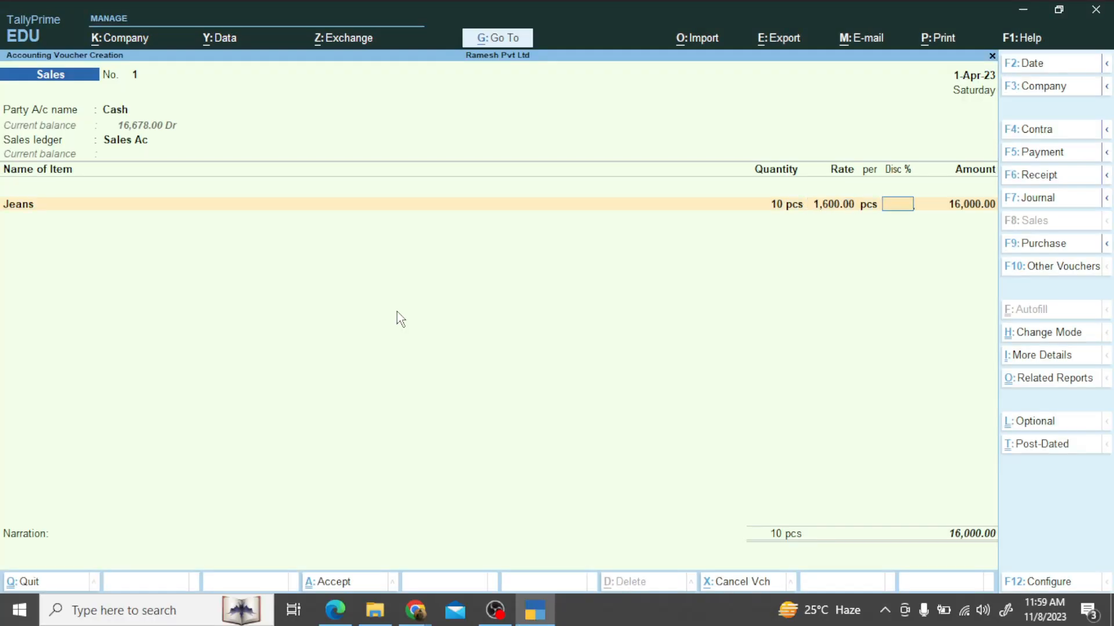
key(alt+Tab)
key(alt+Tab)
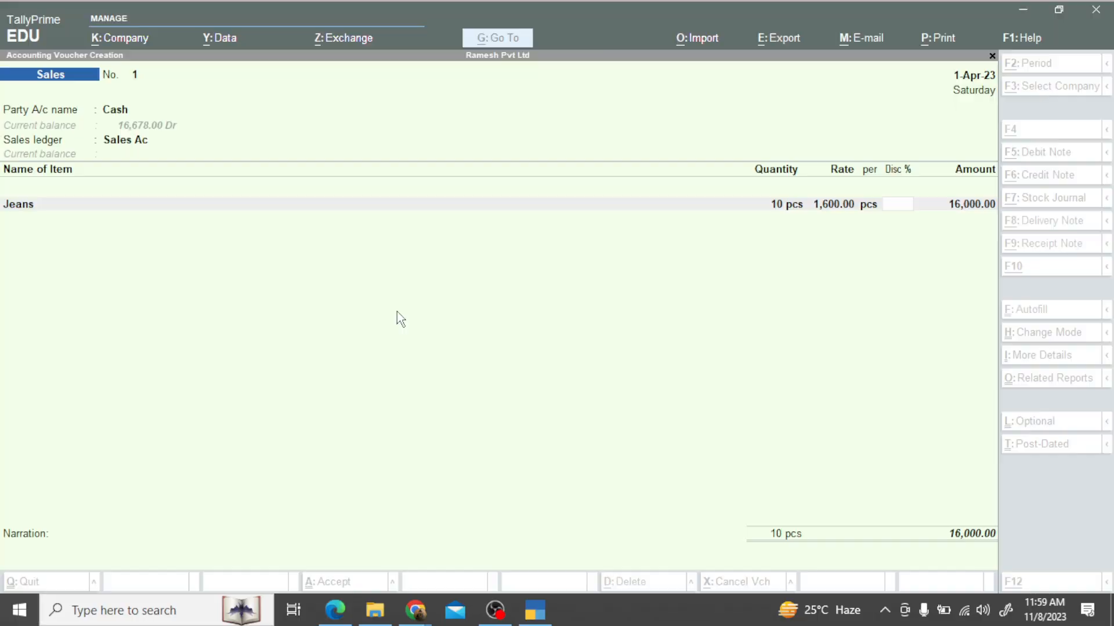
text(10)
key(Return)
key(Return)
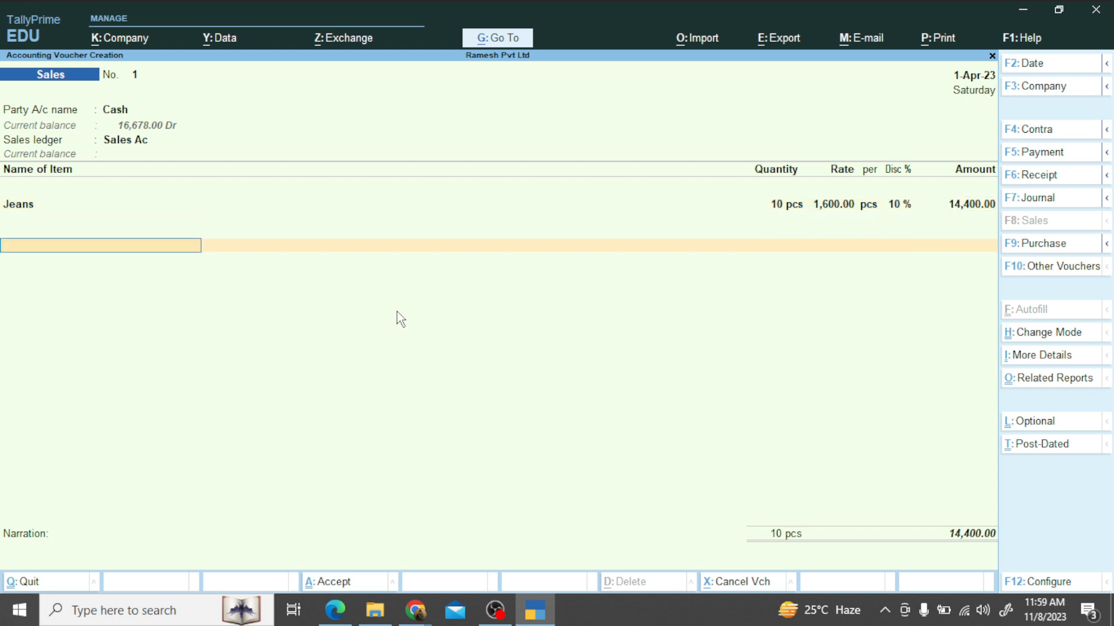
key(Return)
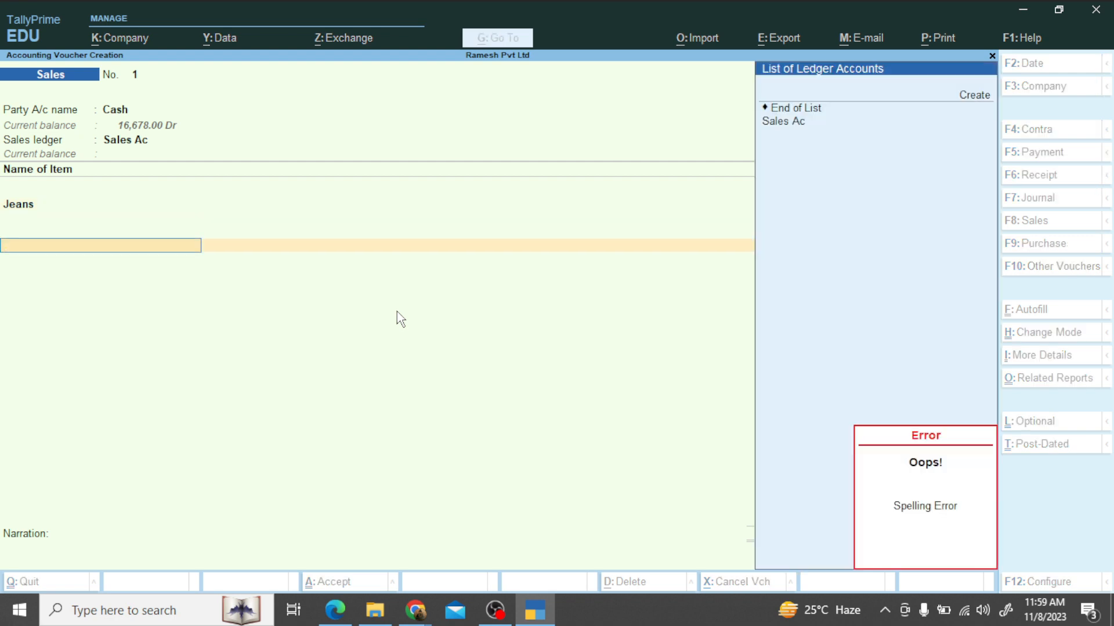
key(Escape)
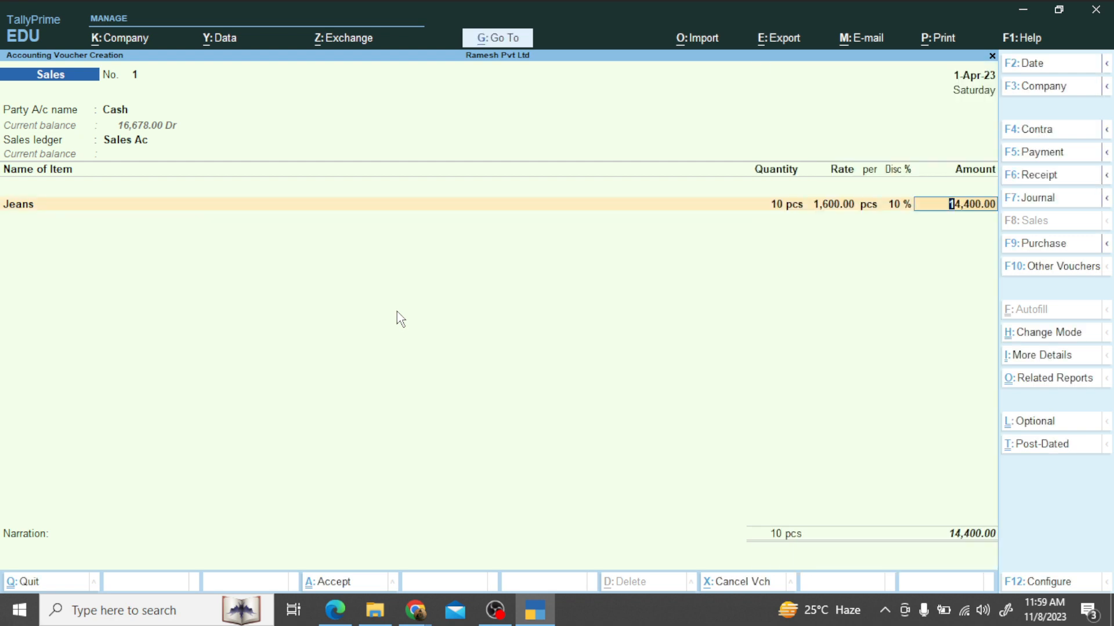
- Check the next sold item in the practice PDF and add T-Shirt as the second item line in TallyPrime
key(Return)
key(alt+Tab)
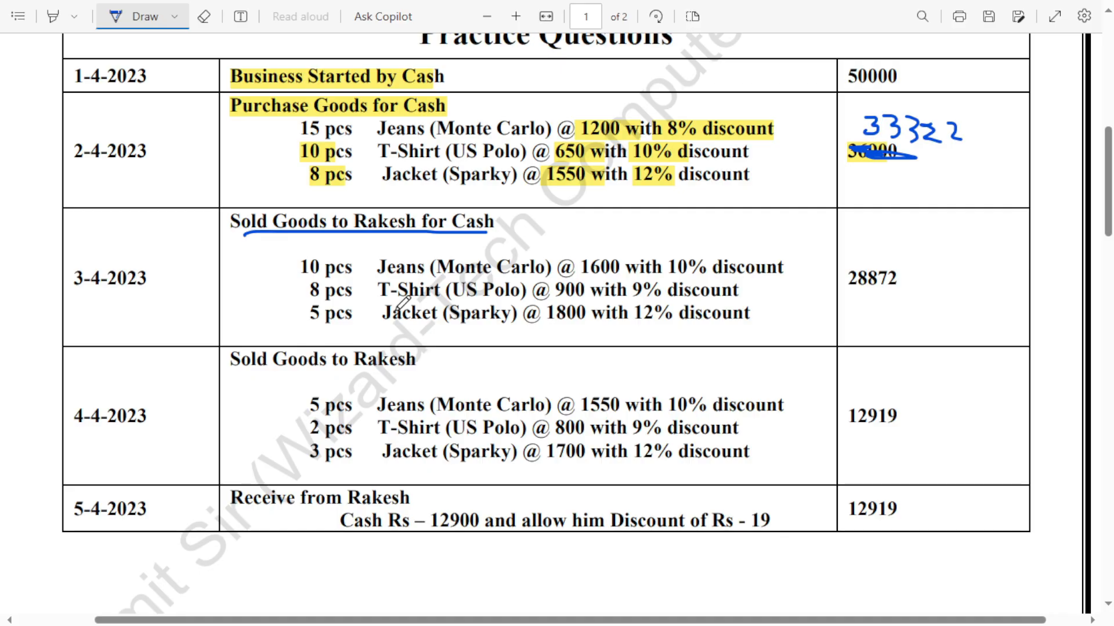
key(alt+Tab)
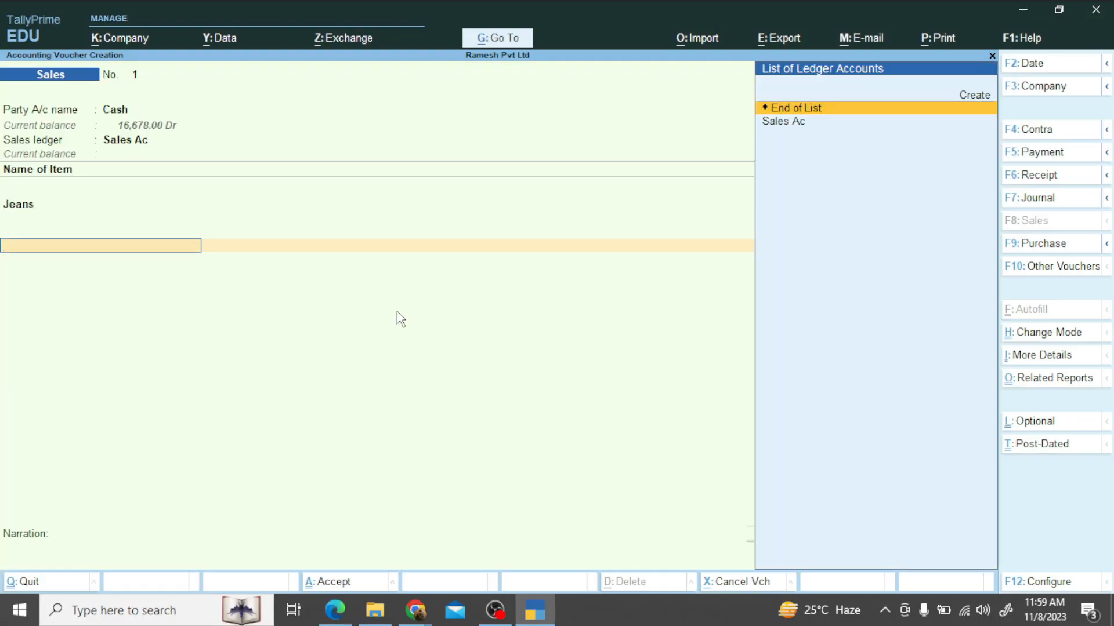
key(BackSpace)
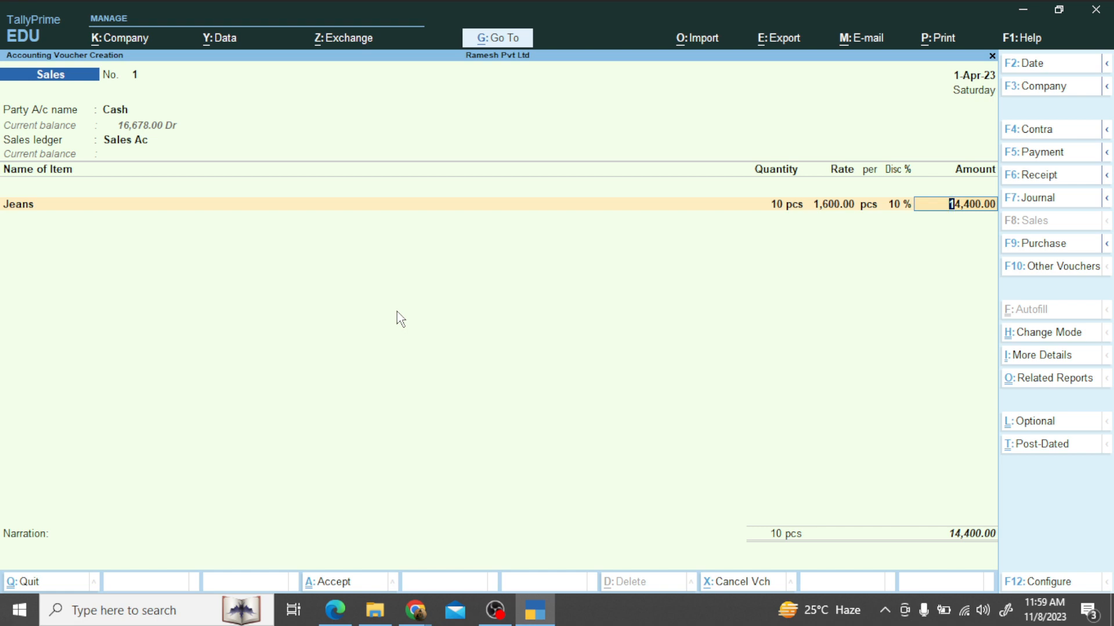
key(Return)
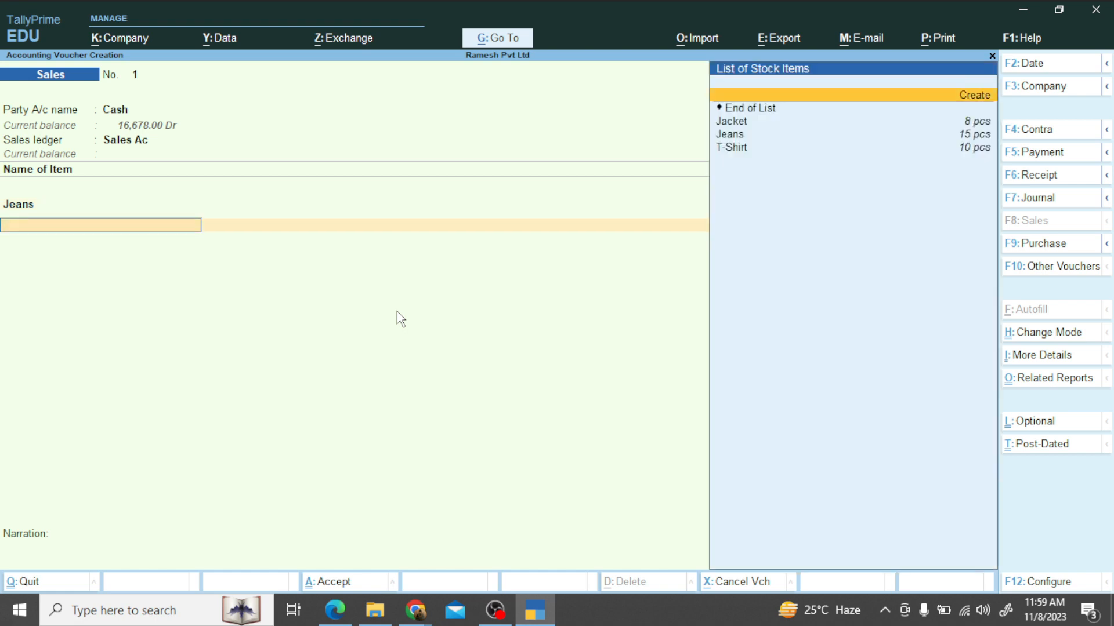
key(Down)
key(Down)
key(Down)
key(Down)
key(Return)
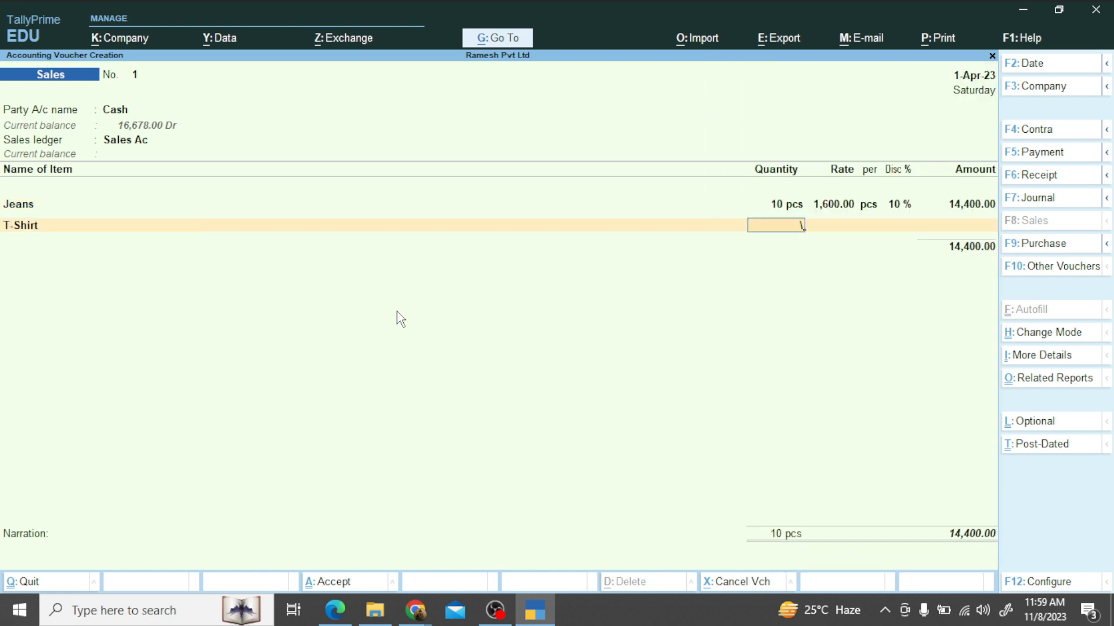
- Check the T-Shirt details in the practice PDF and enter 8 pcs at a rate of 900 with 9% discount in TallyPrime
key(alt+Tab)
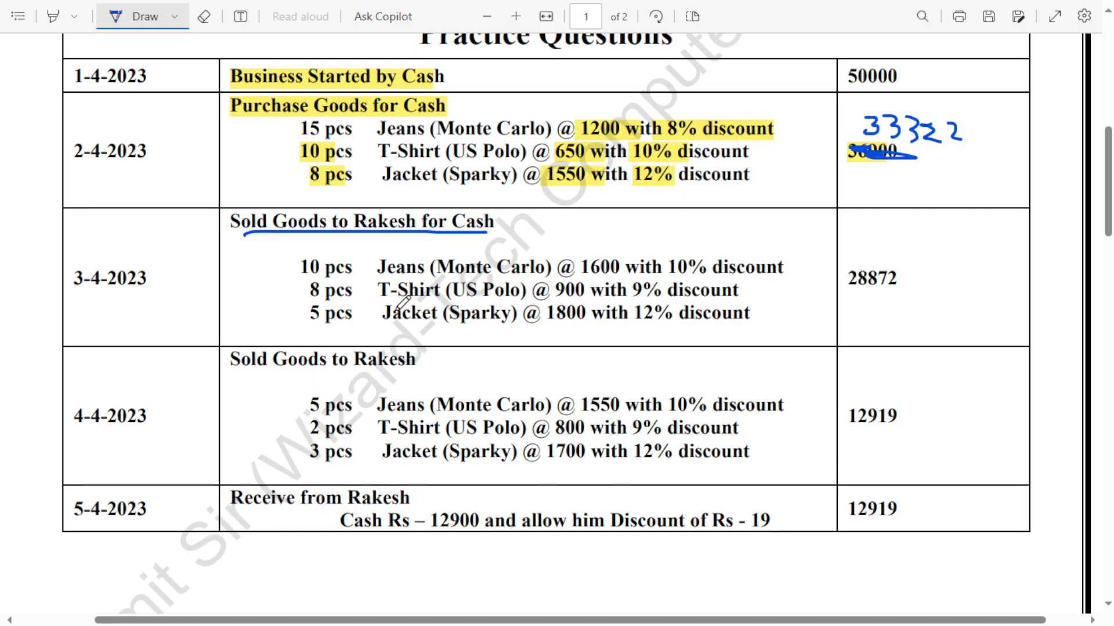
key(alt+Tab)
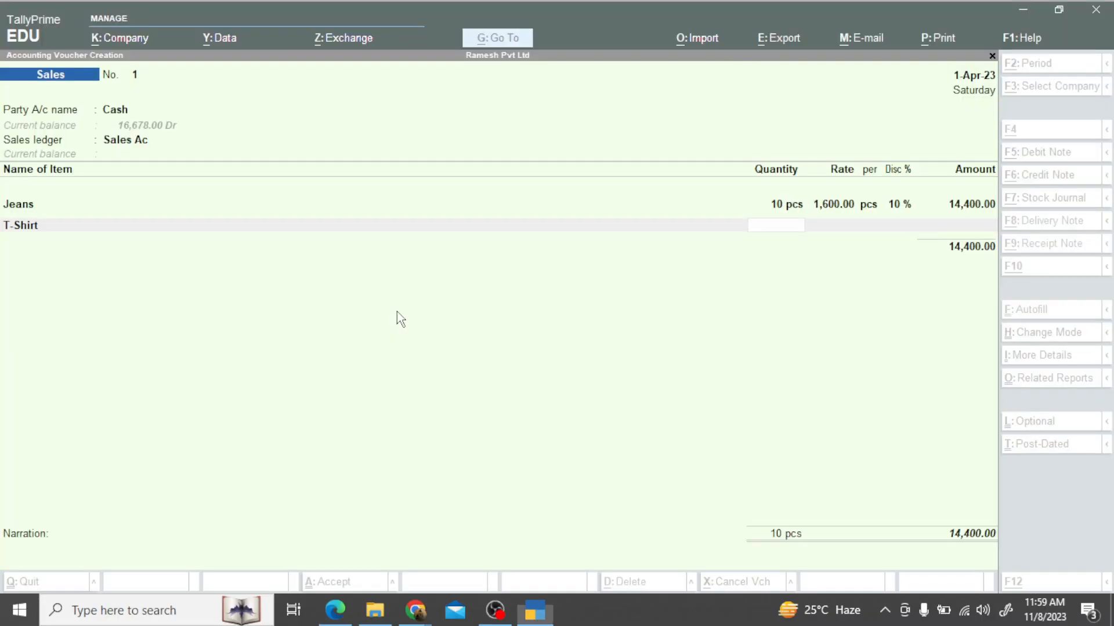
text(8)
key(Return)
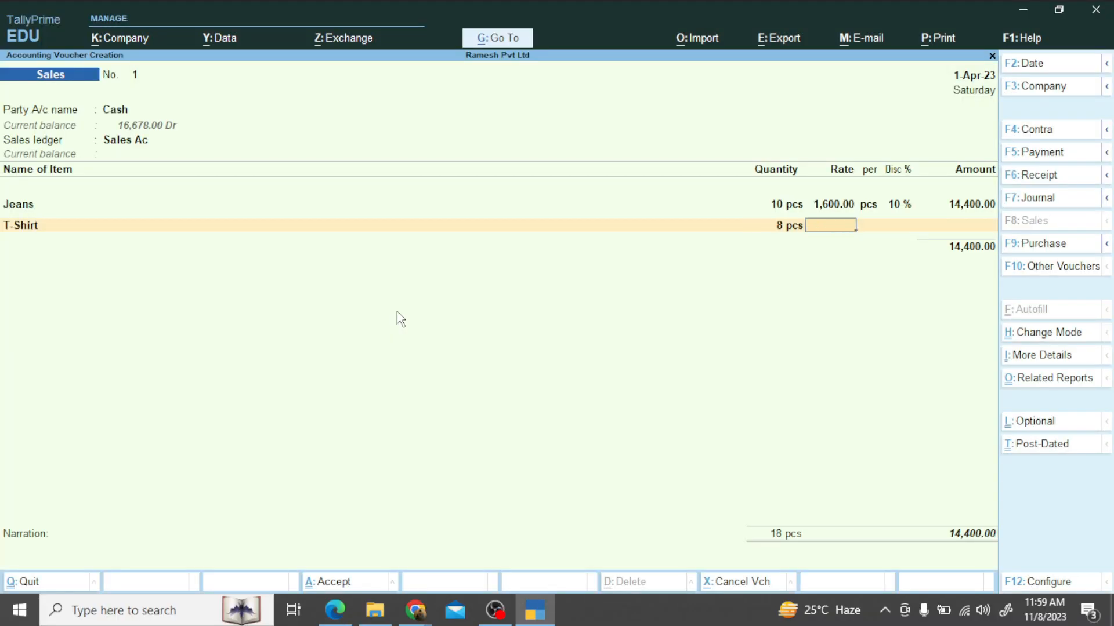
text(900)
key(Return)
text(9)
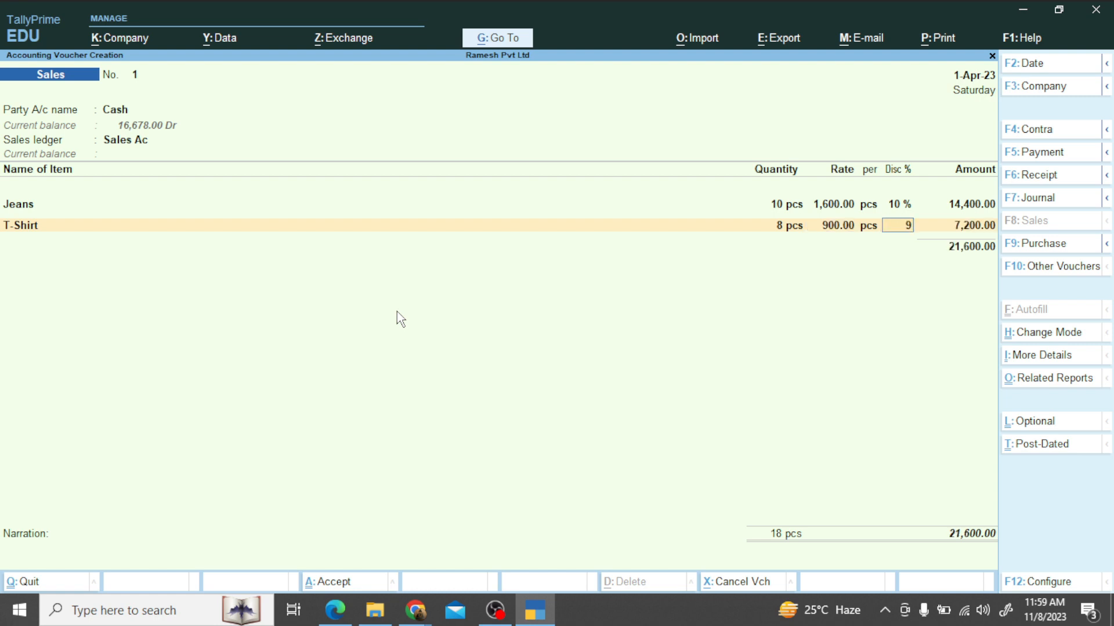
key(Return)
key(Return)
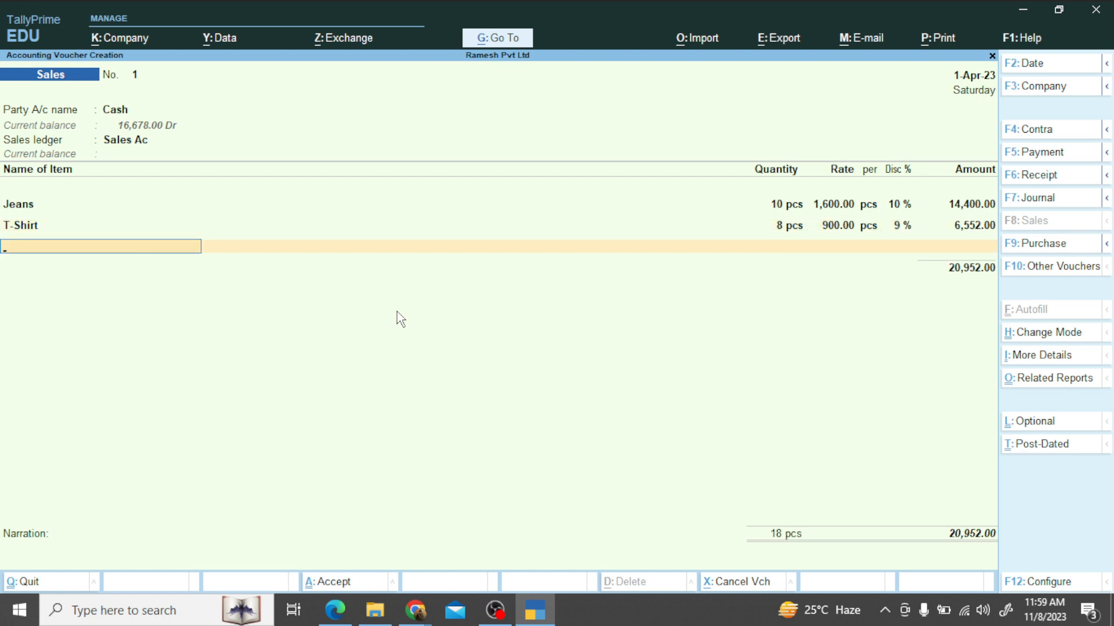
- Add Jacket, checking its details in the practice PDF, and enter 5 pcs at a rate of 1800 with 12% discount in TallyPrime
text(ja)
key(Return)
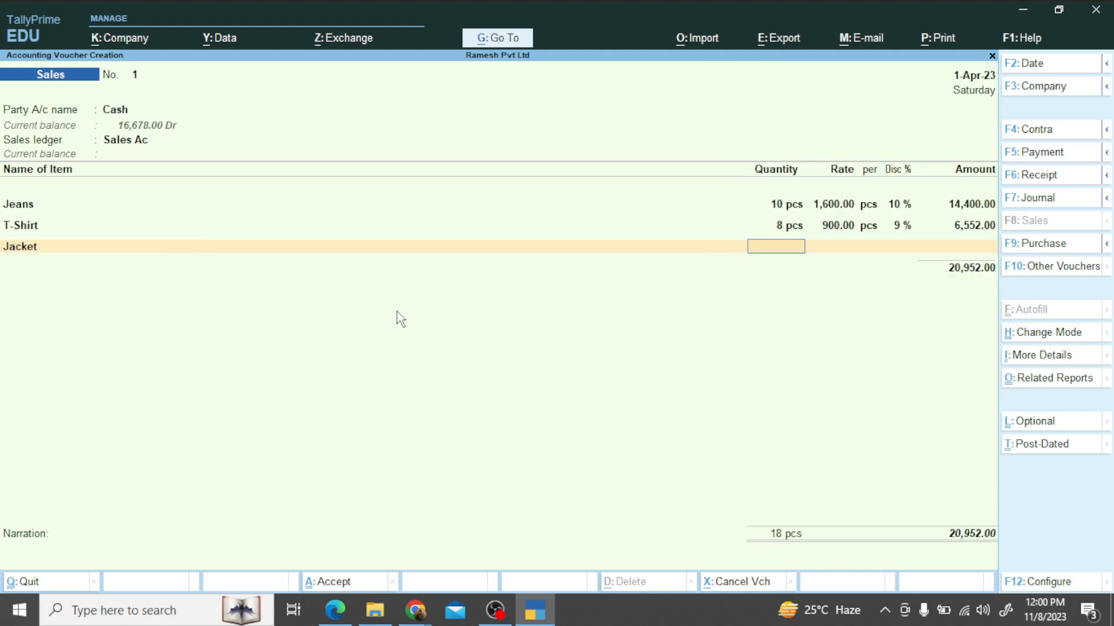
key(alt+Tab)
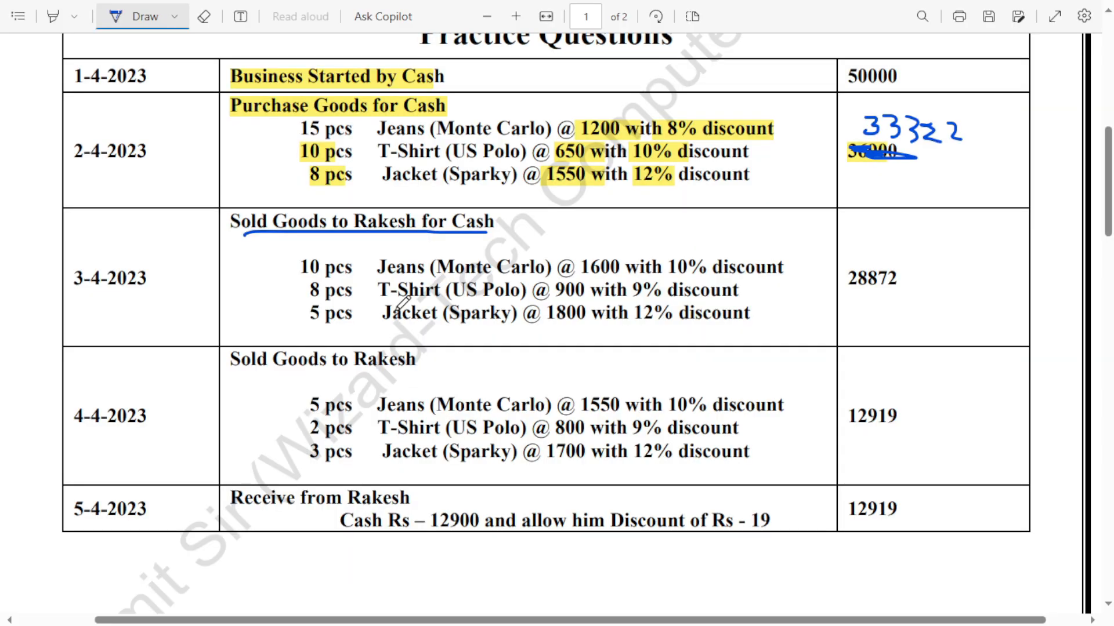
key(alt+Tab)
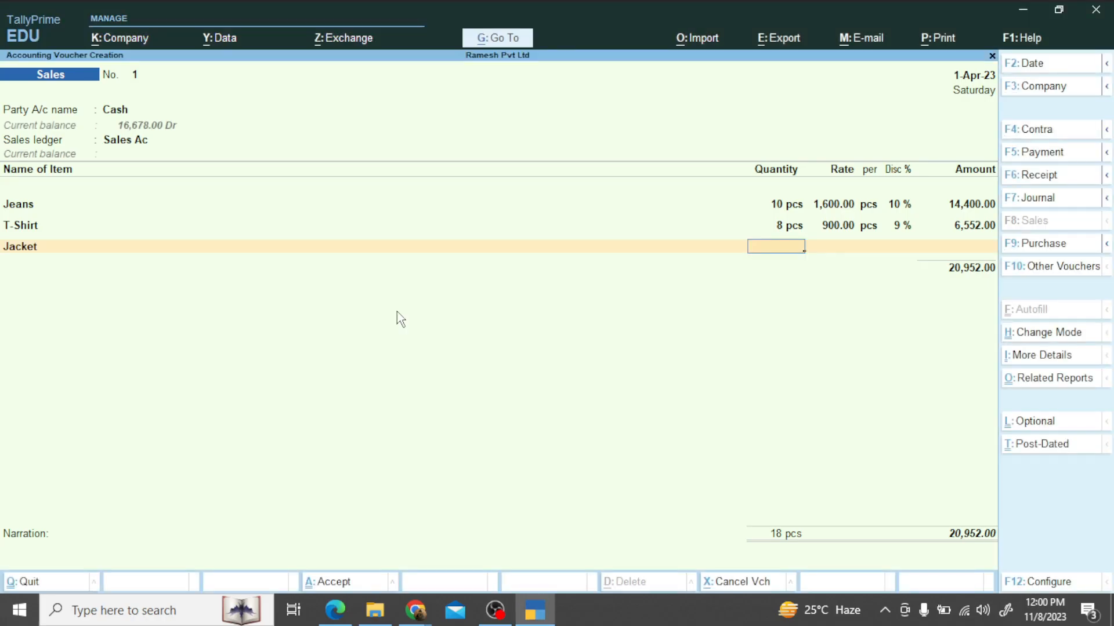
text(5)
key(Return)
text(1,800)
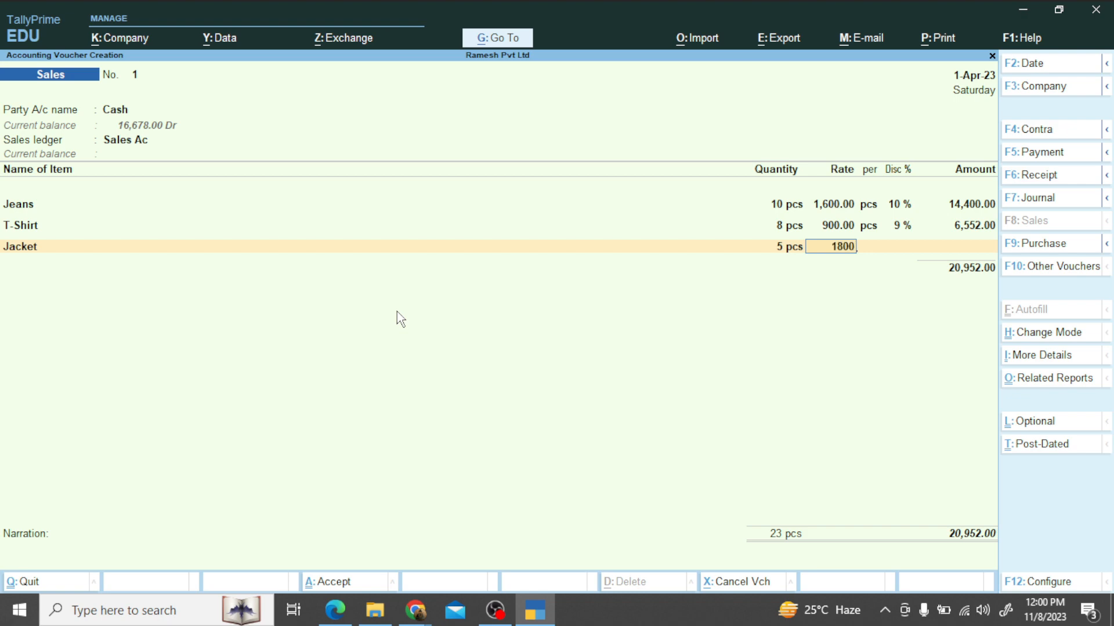
key(Return)
text(12)
key(Return)
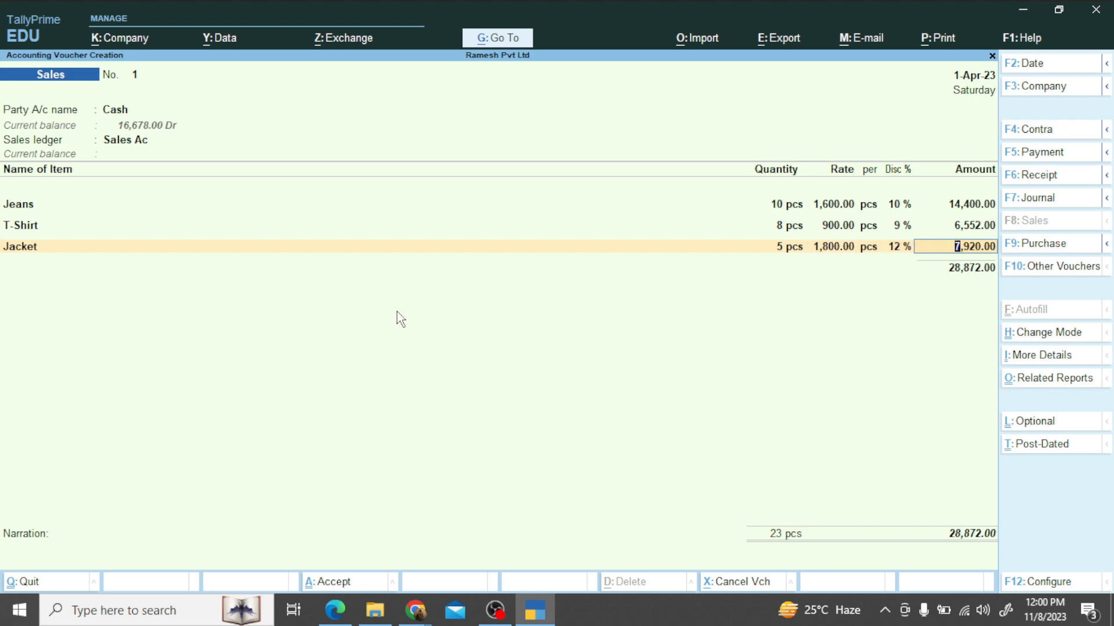
- Underline the amount of the 3-4-2023 cash sale in the practice PDF and return to TallyPrime
key(alt+Tab)
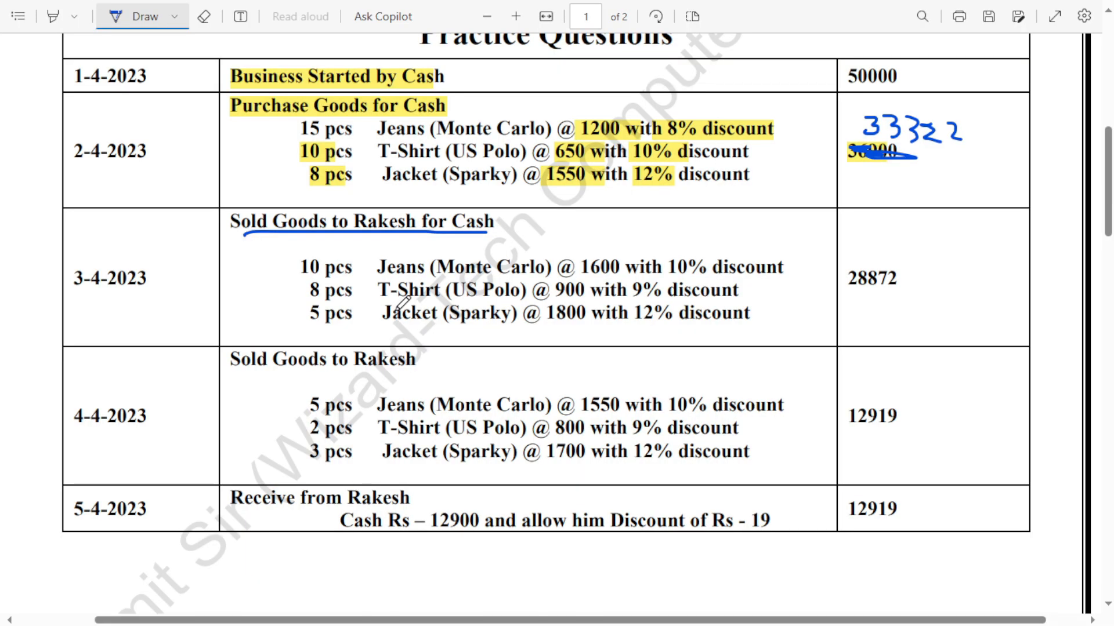
drag(850, 302, 927, 289)
key(alt+Tab)
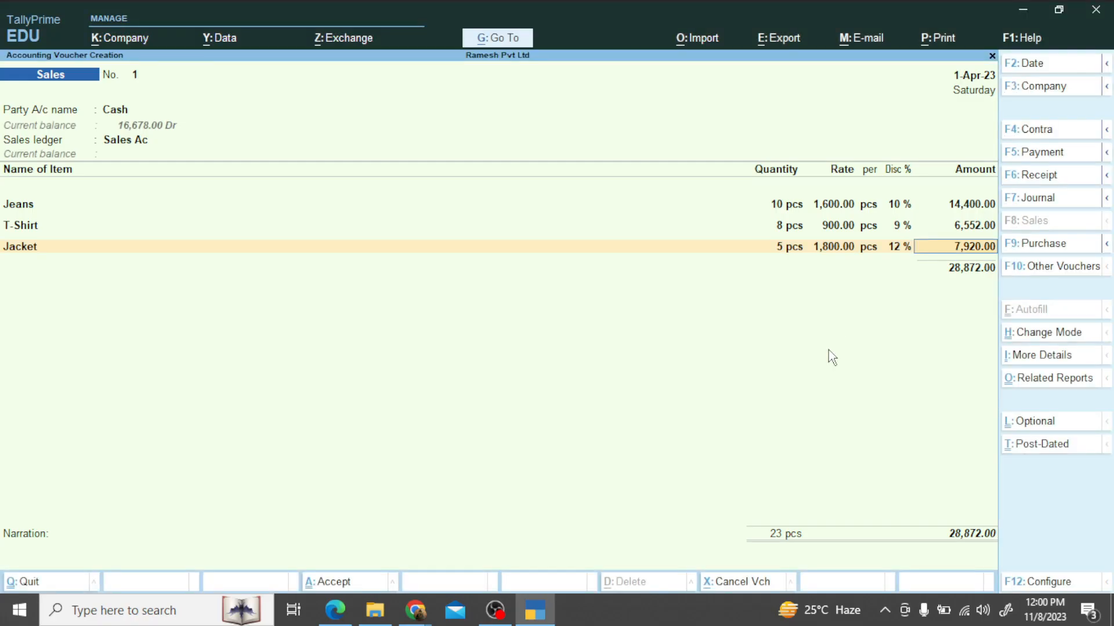
- End the item and ledger lists, leave the narration empty, and save the cash sales voucher
key(Return)
key(Return)
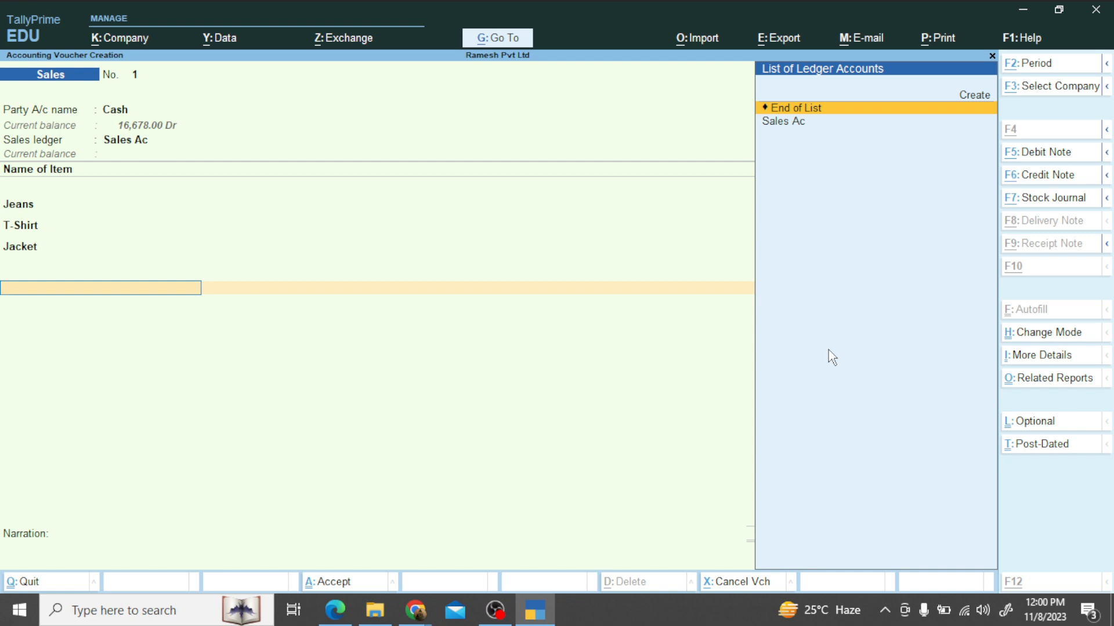
key(Return)
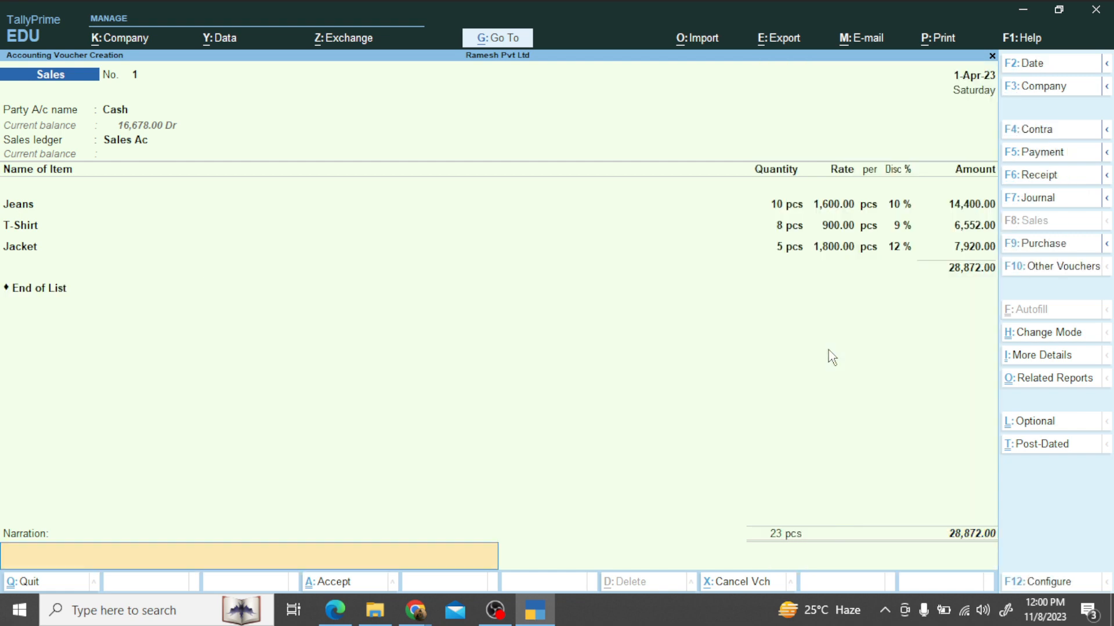
key(Return)
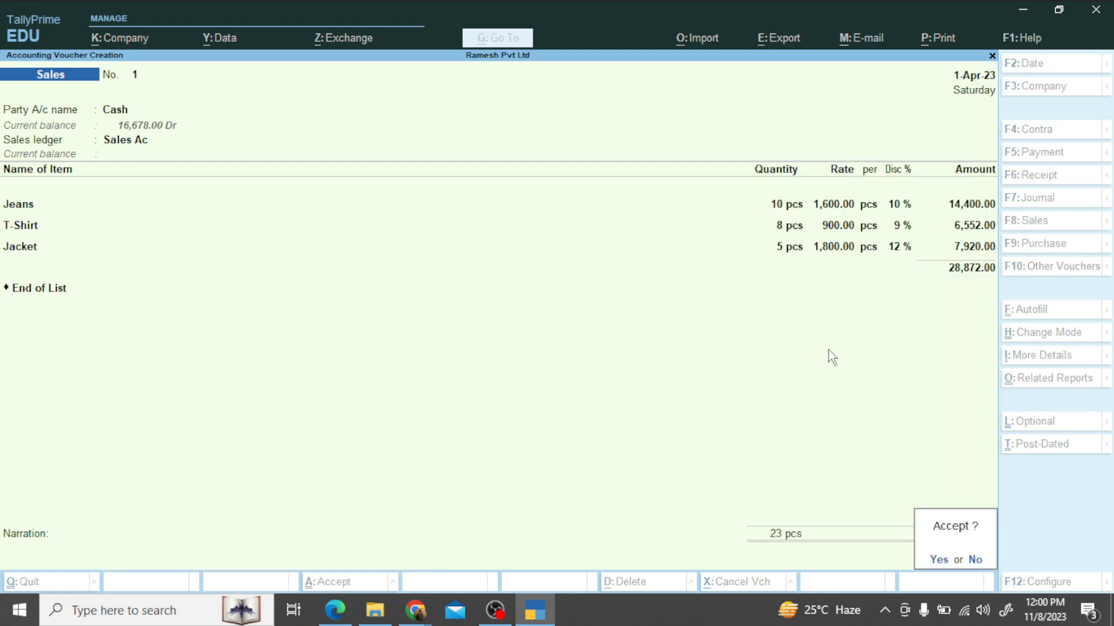
key(Return)
- Underline the heading of the 4-4-2023 credit sale in the practice PDF and return to TallyPrime
key(alt+Tab)
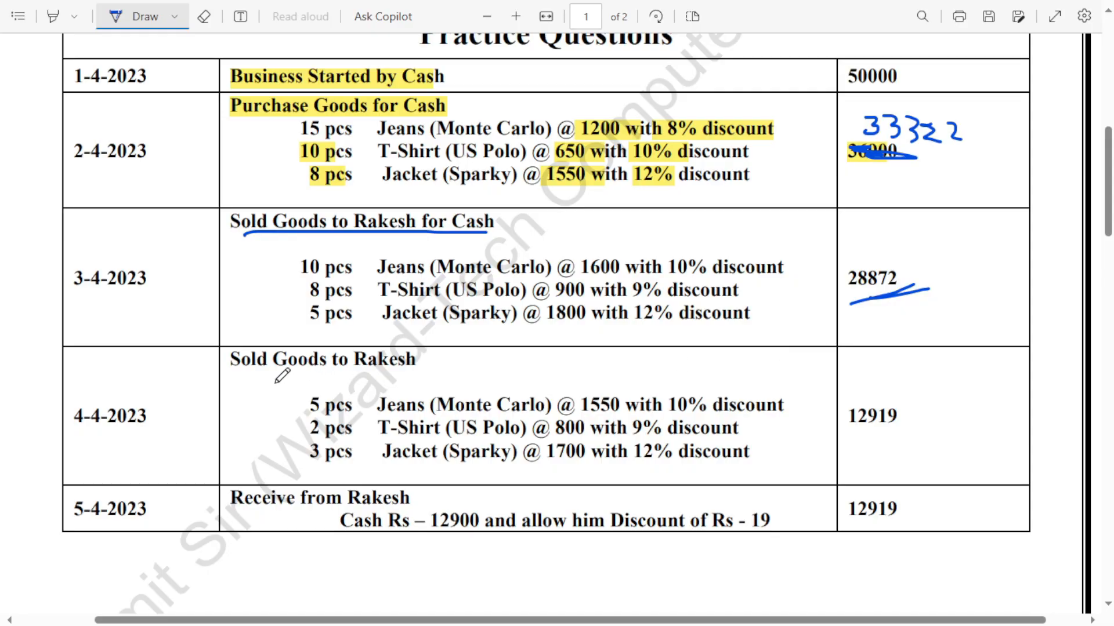
drag(232, 375, 411, 366)
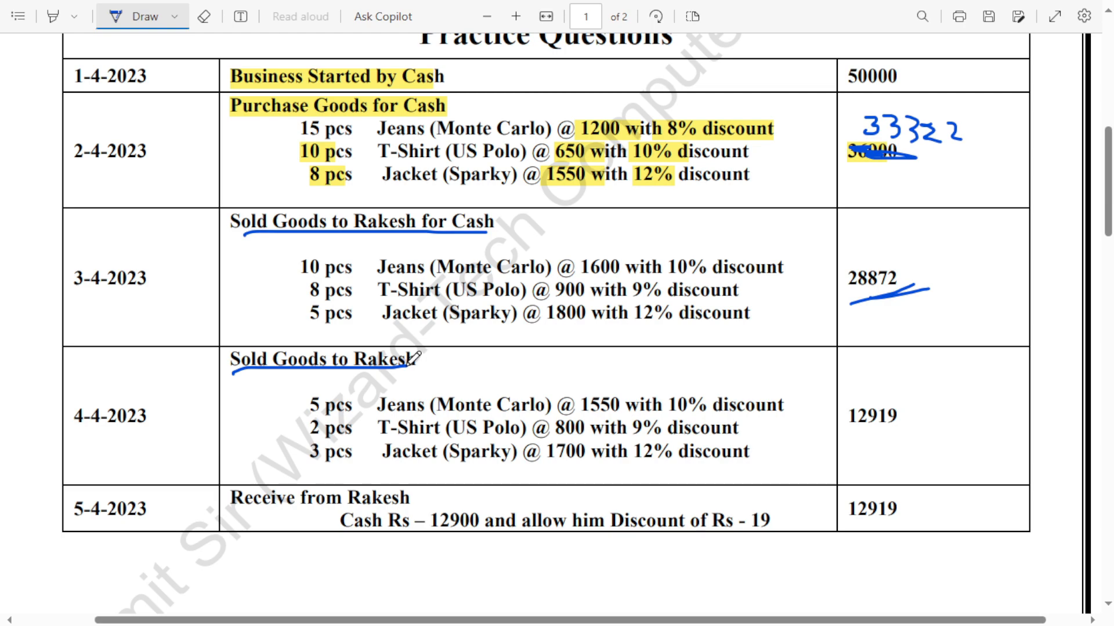
key(alt+Tab)
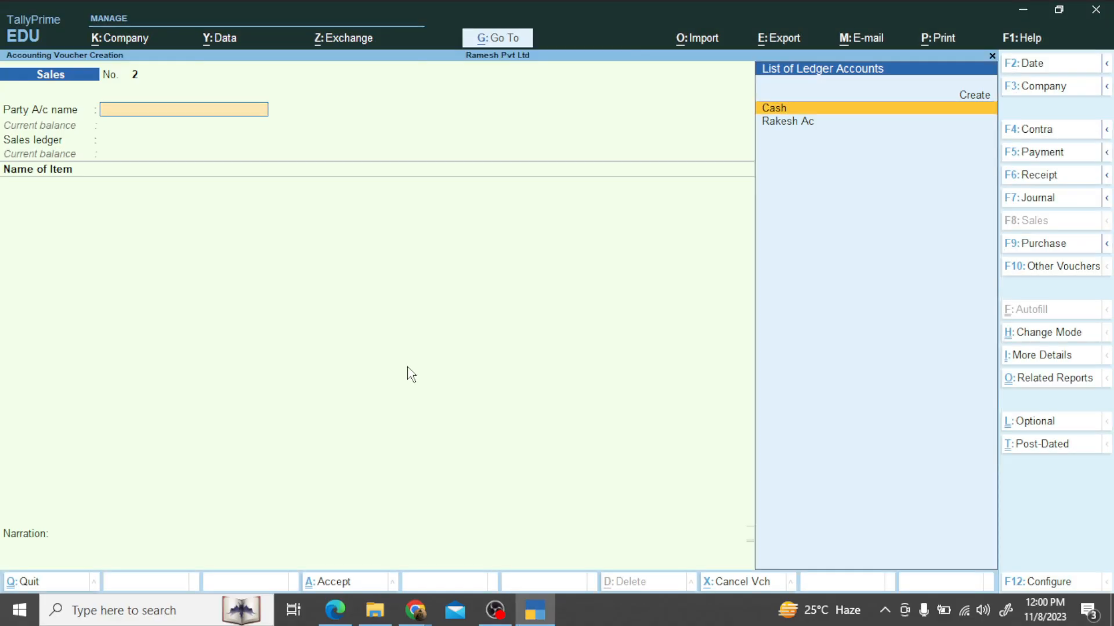
- Choose the buyer's ledger as the party, accept the dispatch and party details as they are, and select Sales Ac as sales ledger
key(Down)
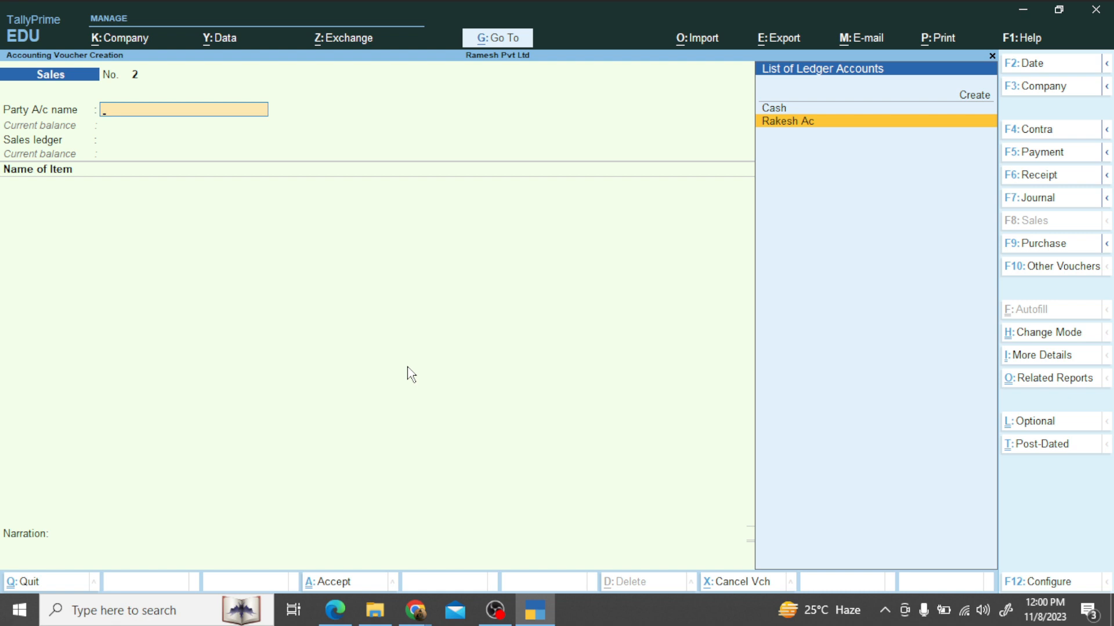
key(Return)
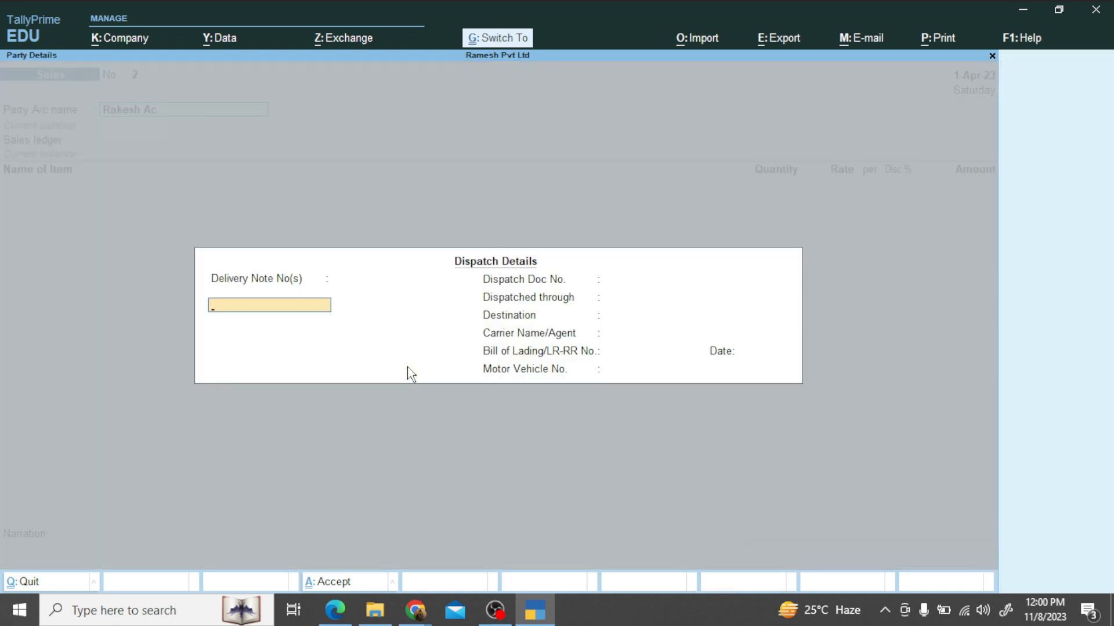
key(ctrl+a)
key(Return)
key(Return)
key(Return)
key(ctrl+a)
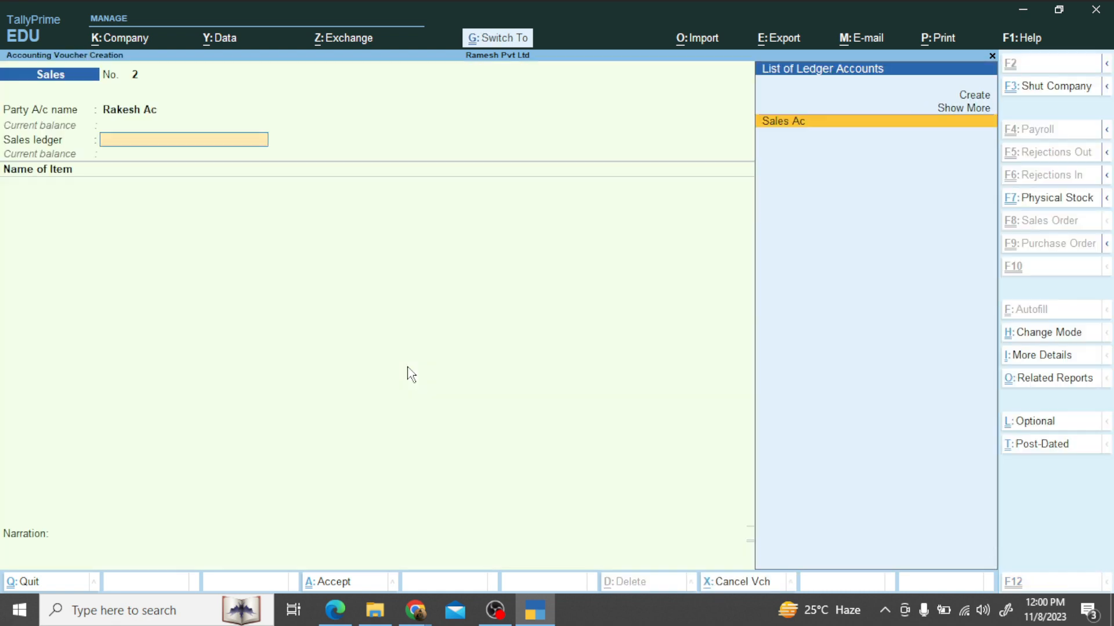
key(Return)
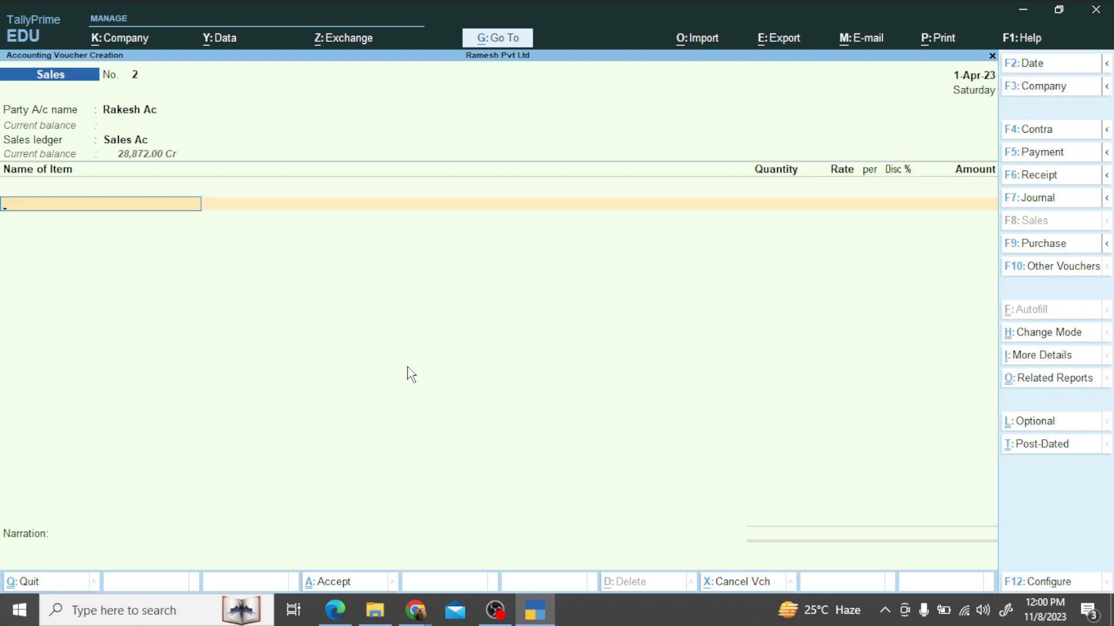
- Check the 4-4-2023 sale in the practice PDF and add Jeans with 5 pcs at a rate of 1550 in TallyPrime
key(alt+Tab)
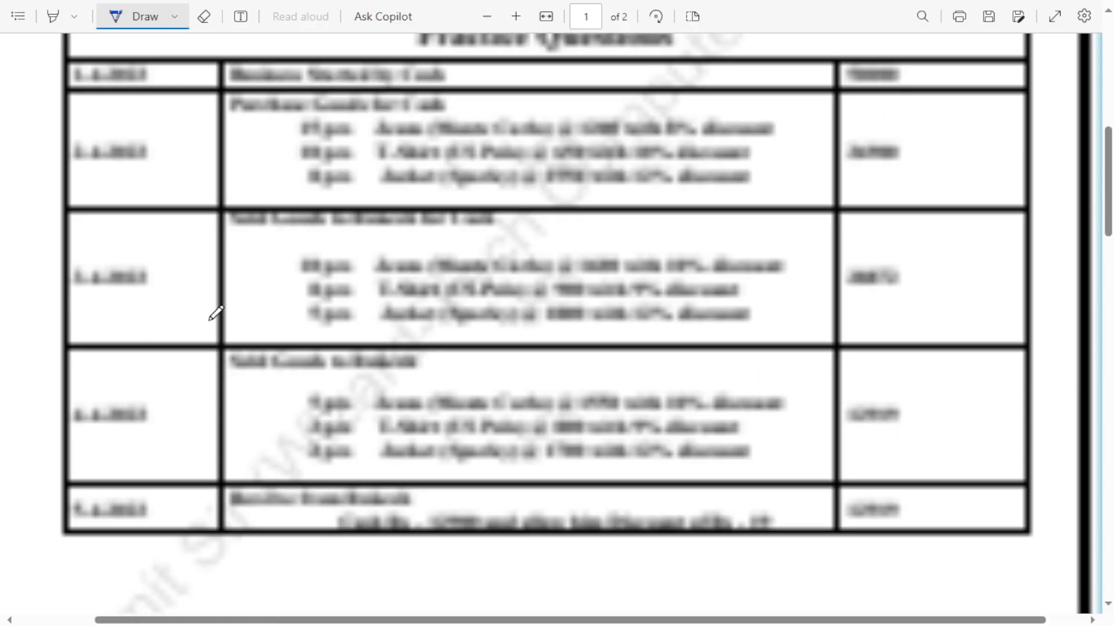
scroll(209, 320, down, 2)
scroll(212, 322, up, 1)
scroll(281, 337, up, 1)
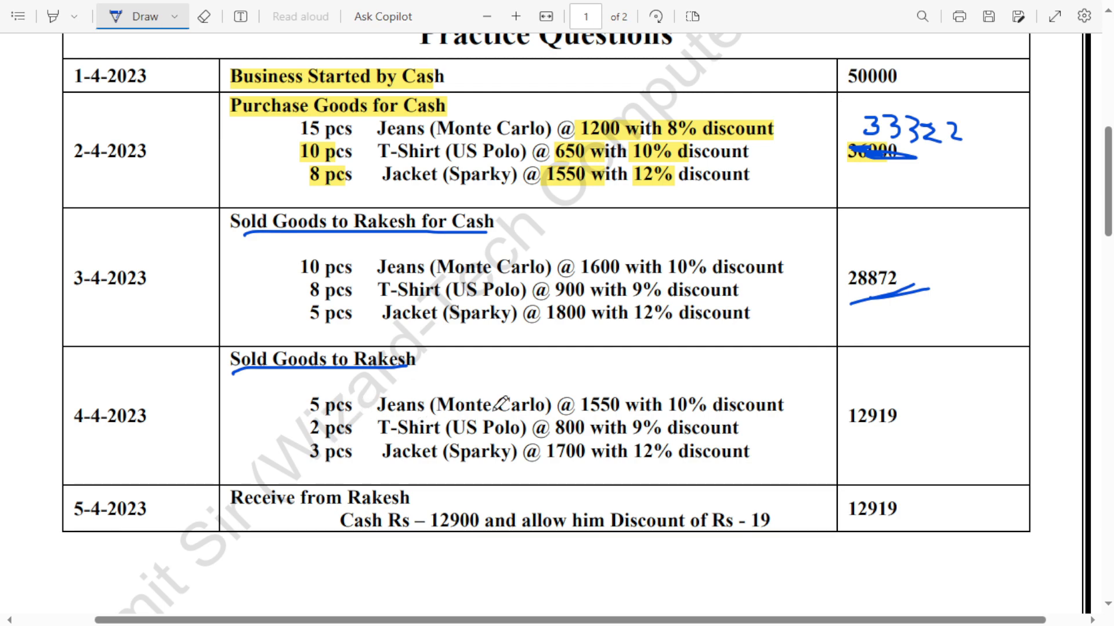
key(alt+Tab)
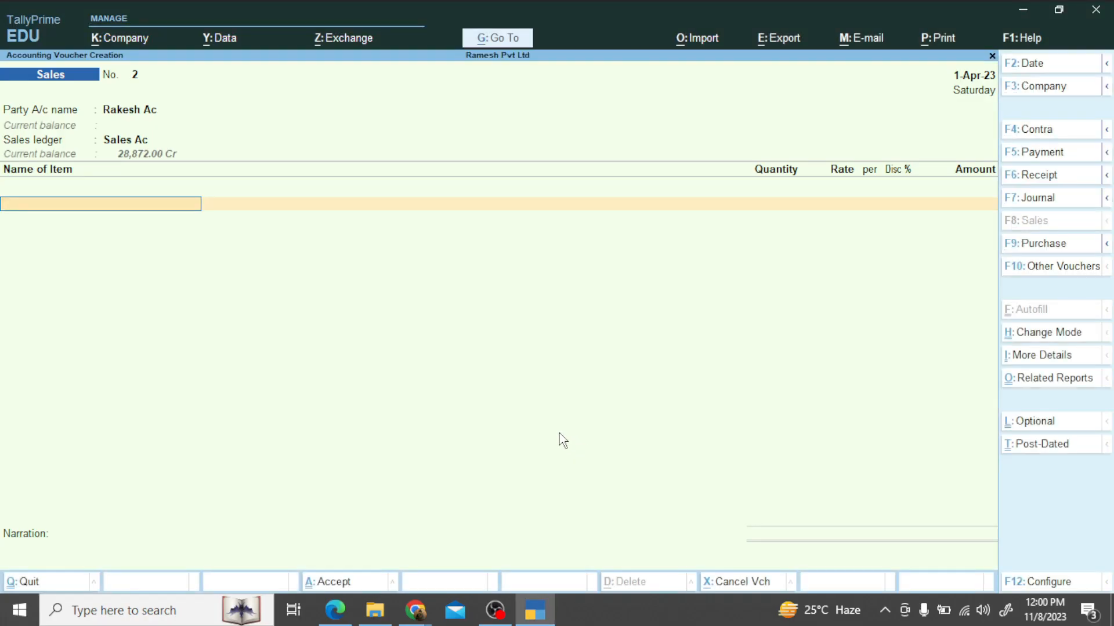
text(Je)
key(Return)
text(5)
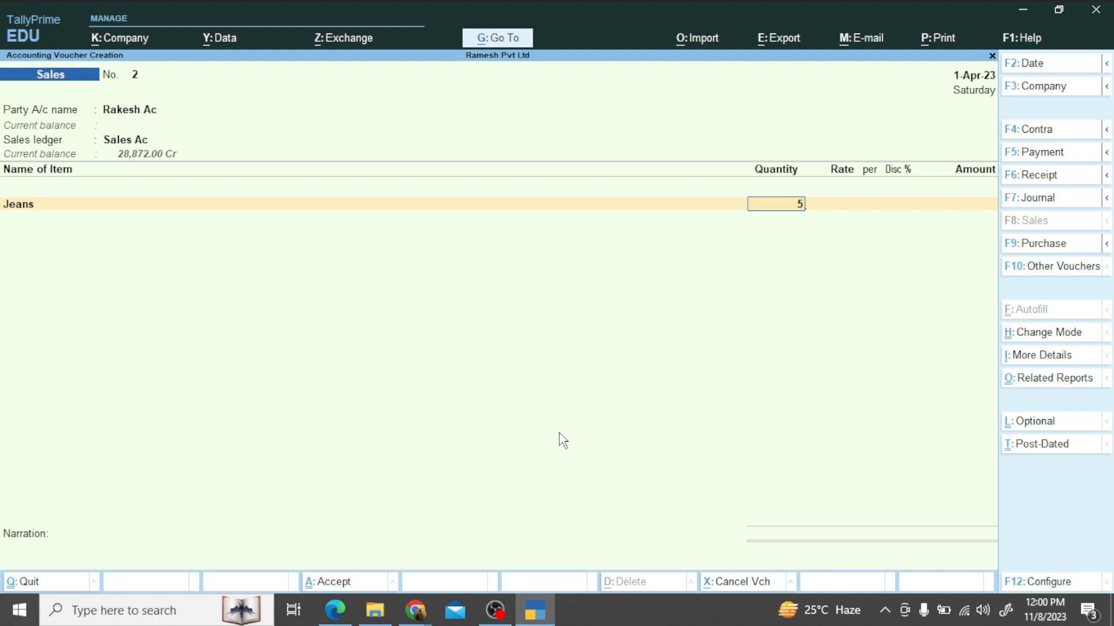
key(Return)
text(1550)
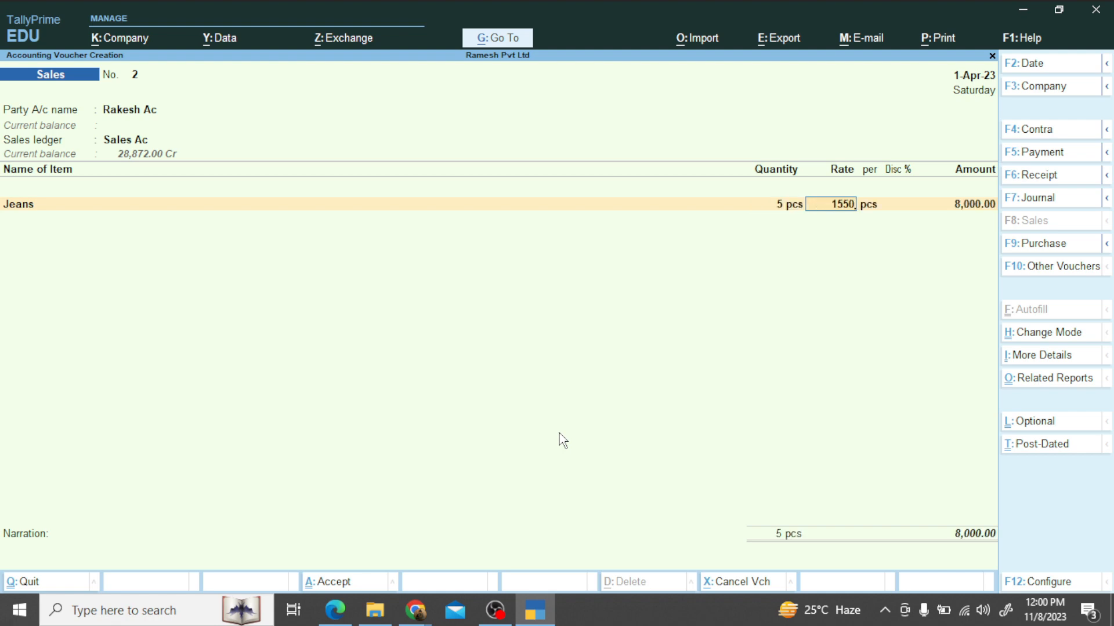
key(Return)
- Check the Jeans discount in the practice PDF and complete the item line with 10% discount in TallyPrime
key(alt+Tab)
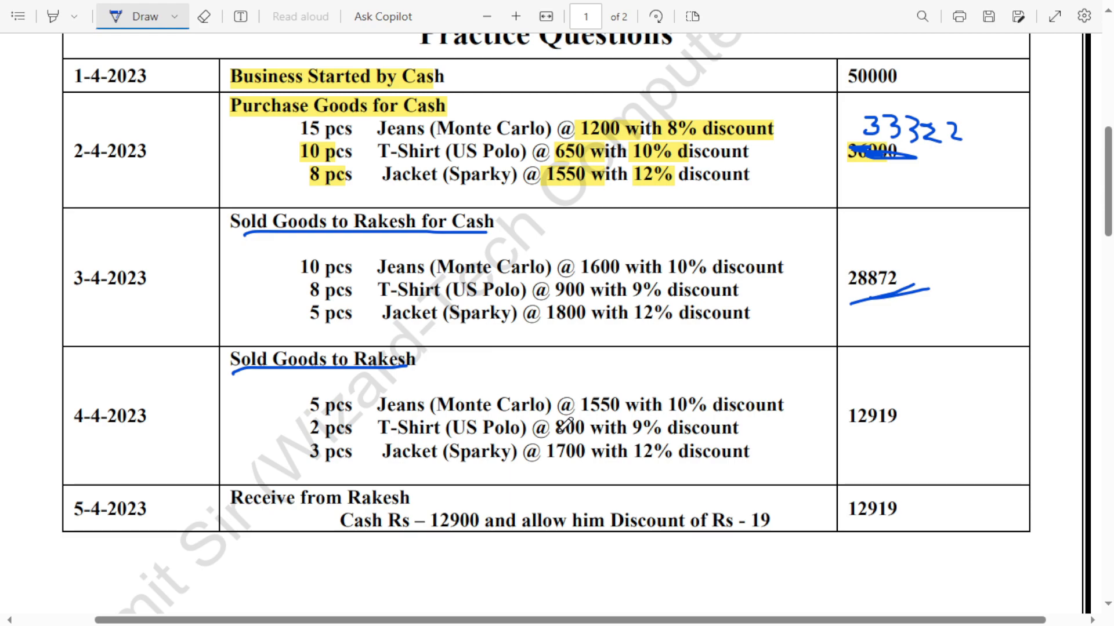
key(alt+Tab)
text(10)
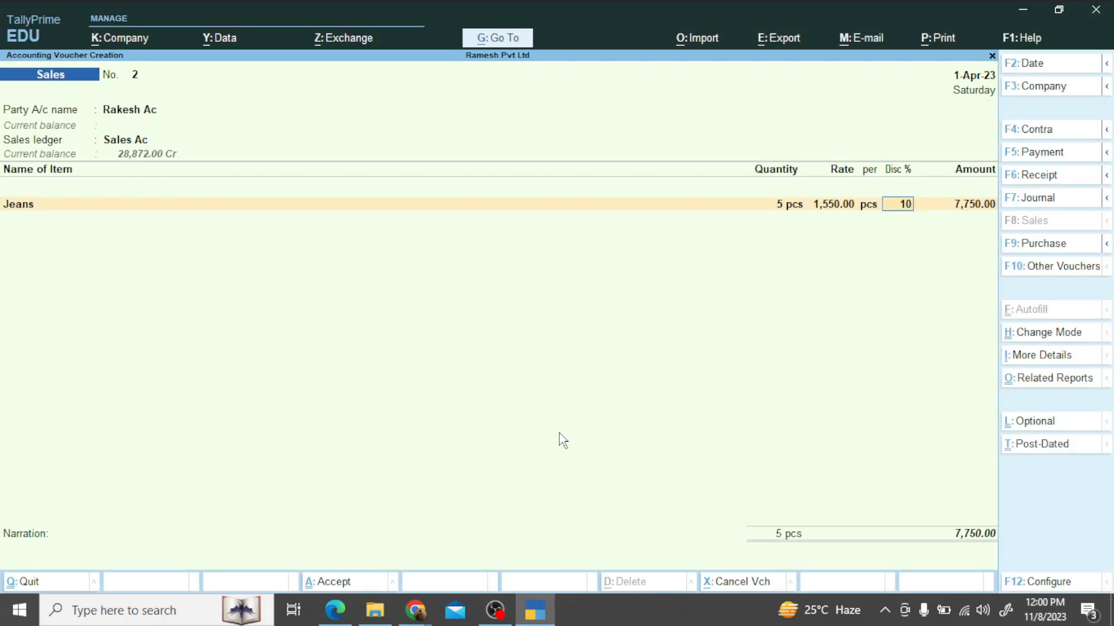
key(Return)
key(Return)
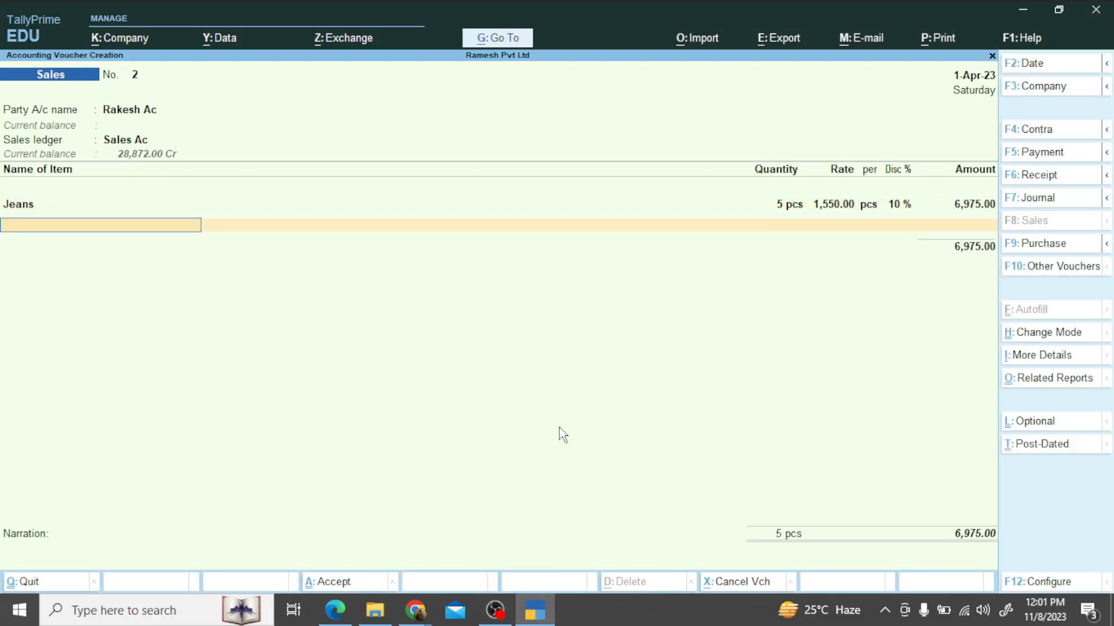
- Check the T-Shirt line of the 4-4-2023 sale in the practice PDF and add T-Shirt with 2 pcs in TallyPrime
key(alt+Tab)
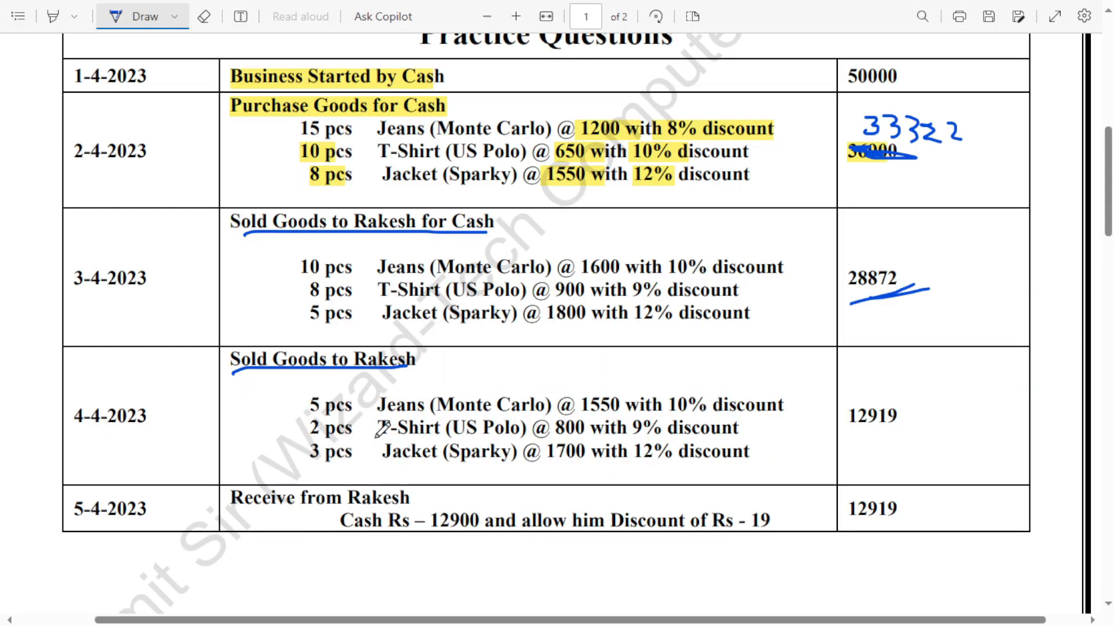
key(alt+Tab)
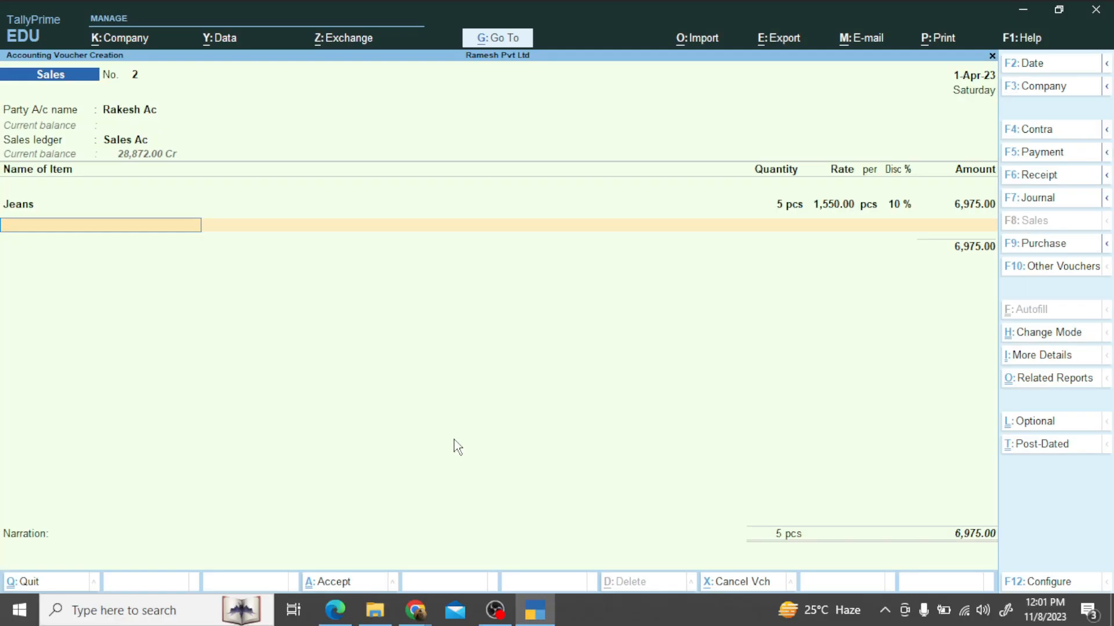
text(T)
key(Return)
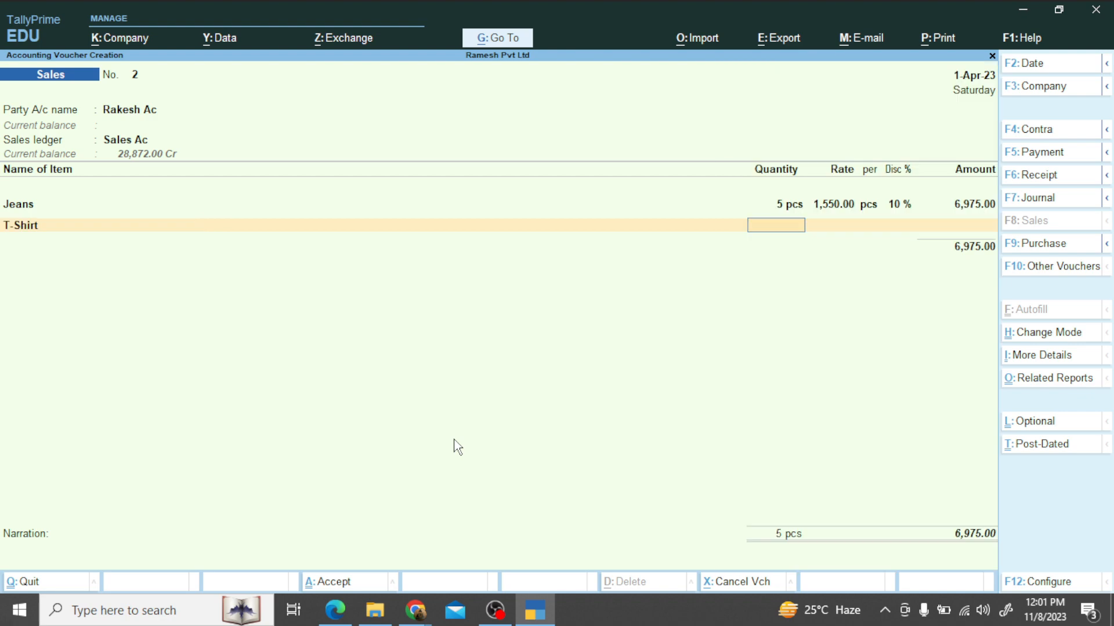
text(2)
key(Return)
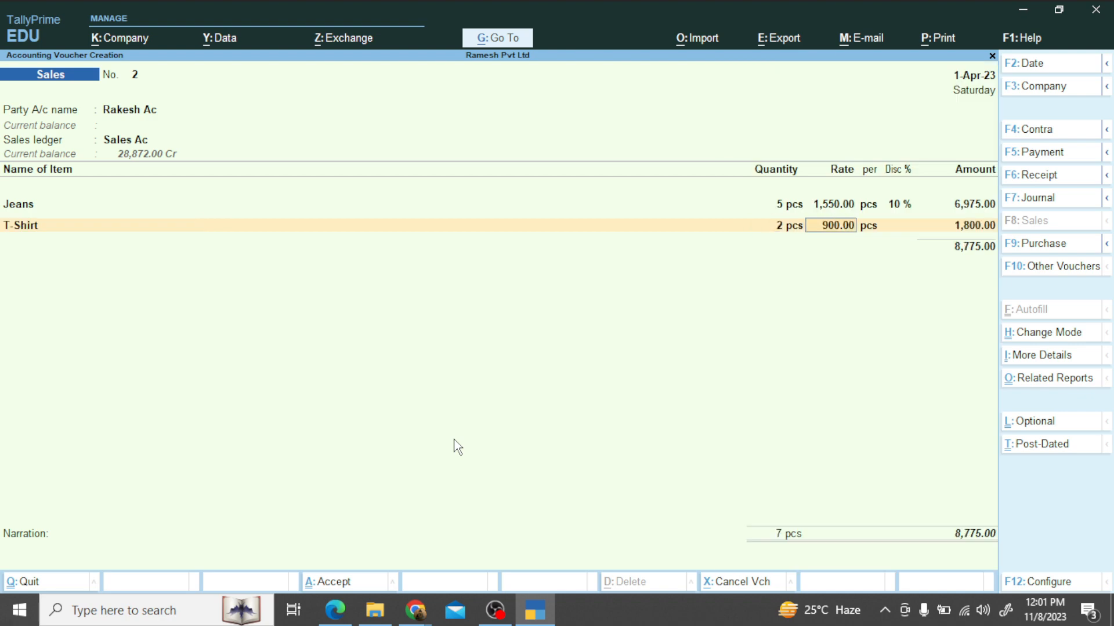
- Check the T-Shirt rate in the practice PDF and complete the item line with rate 800 and 9% discount in TallyPrime
key(alt+Tab)
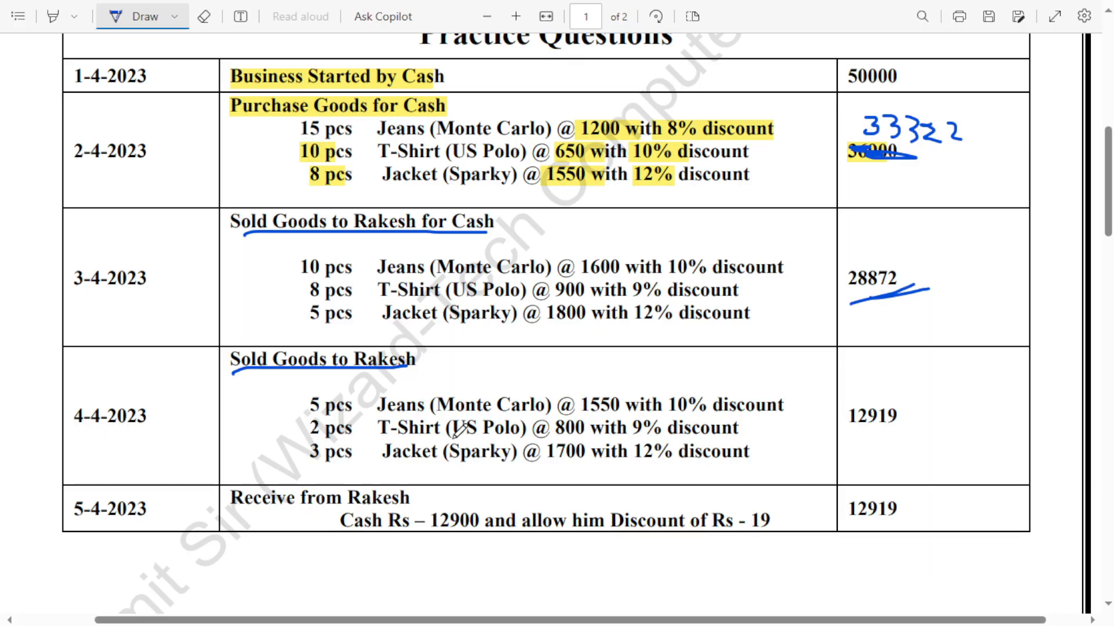
key(alt+Tab)
text(8)
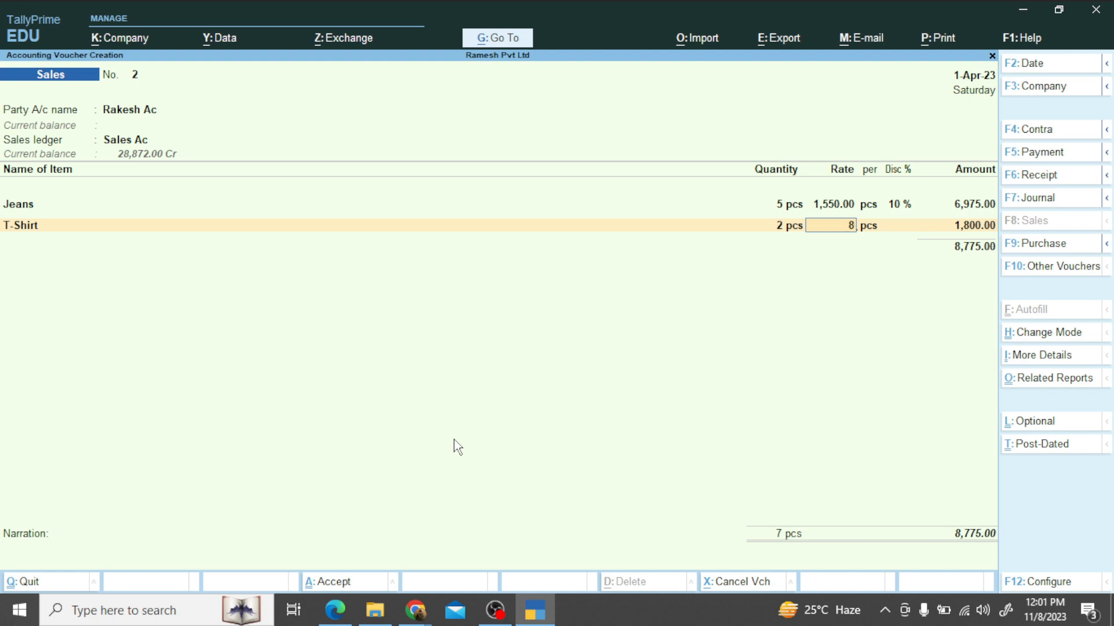
text(00)
key(Return)
key(Return)
text(9)
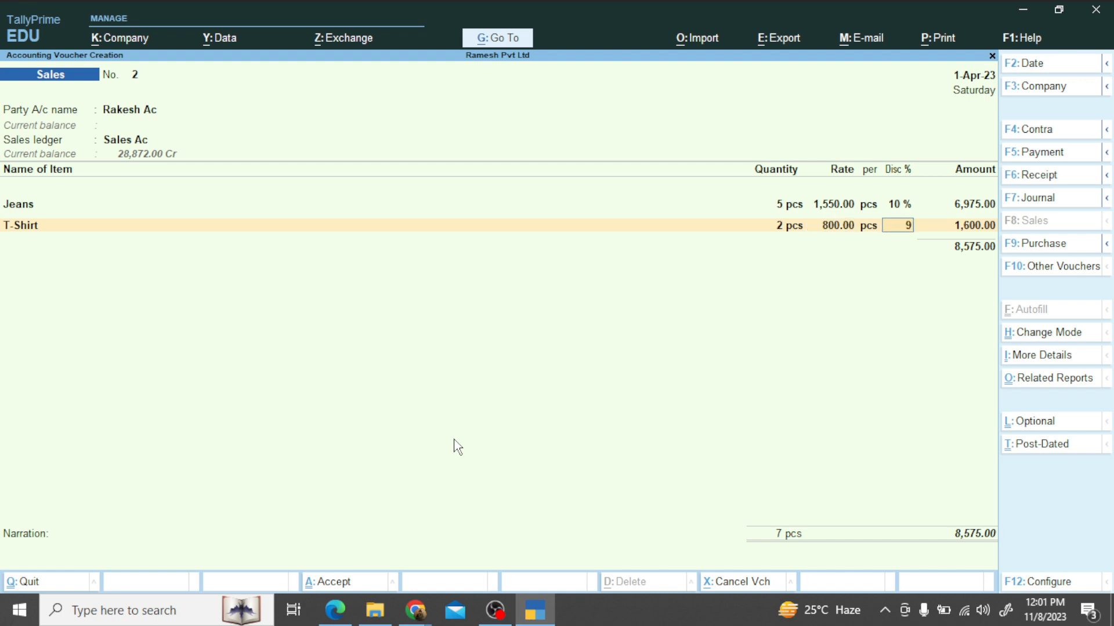
key(Return)
key(Return)
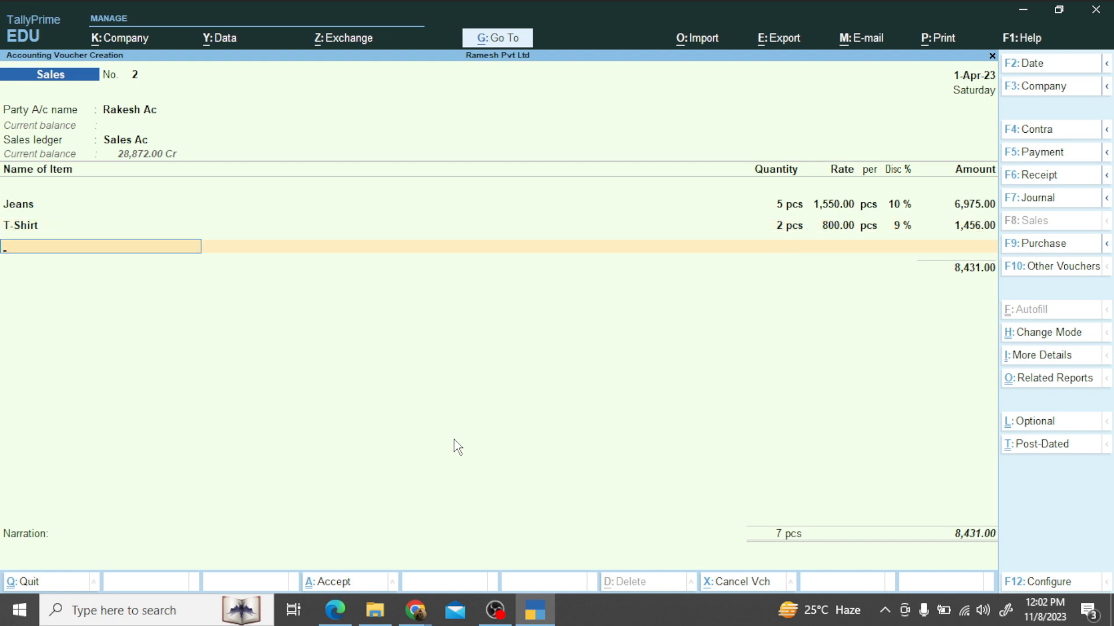
- Underline the Jacket quantity of the 4-4-2023 sale in the practice PDF and add Jacket with 3 pcs in TallyPrime
key(alt+Tab)
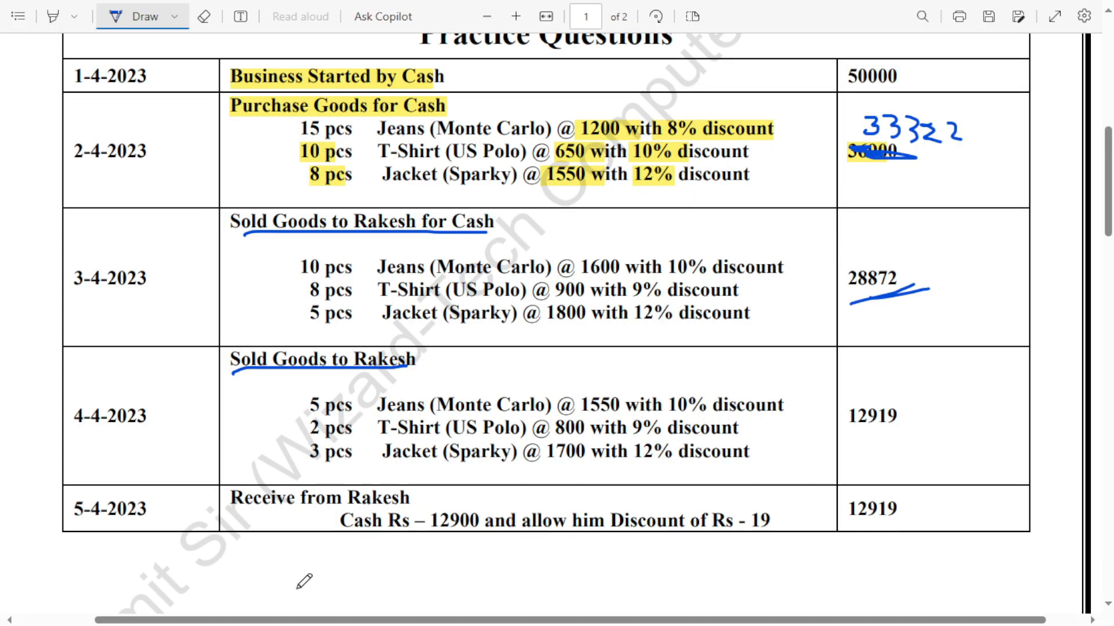
drag(307, 468, 343, 458)
key(alt+Tab)
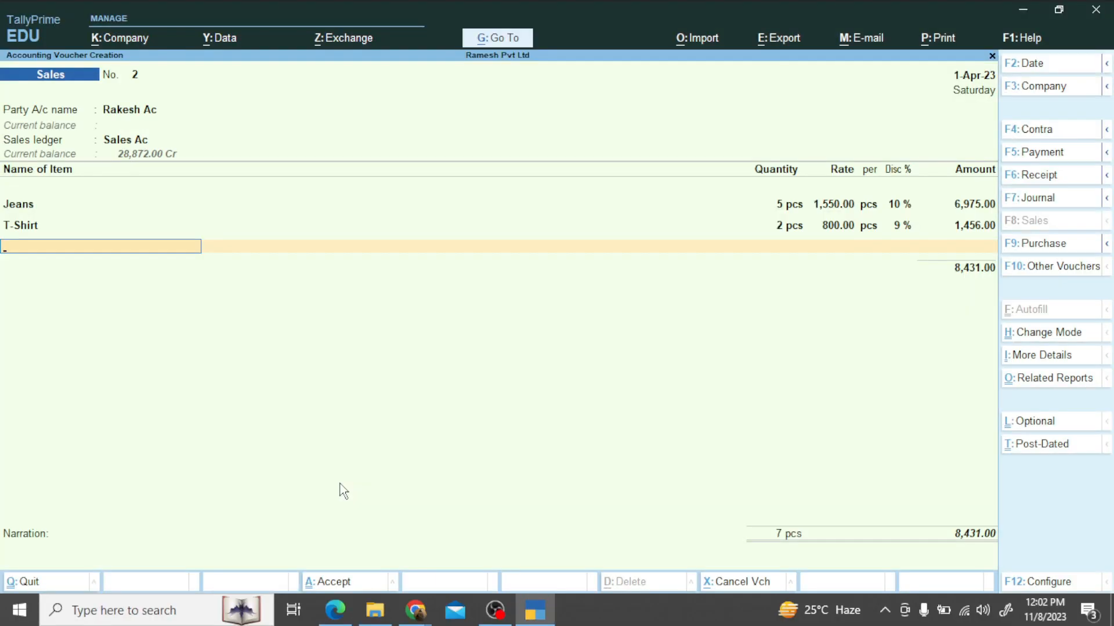
text(Ja)
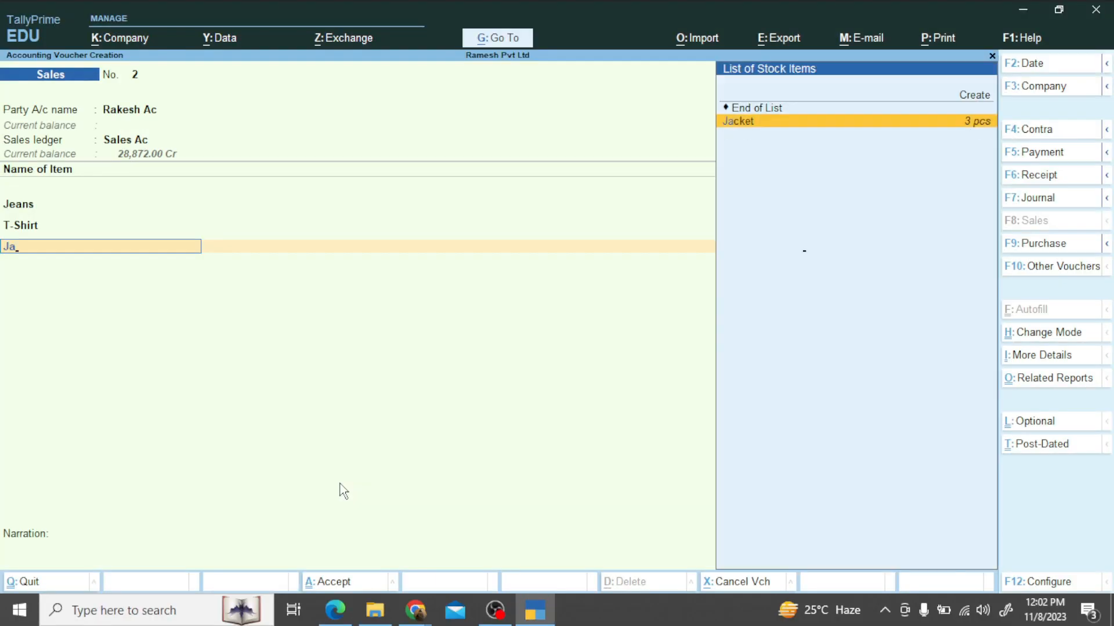
key(Return)
text(3)
key(Return)
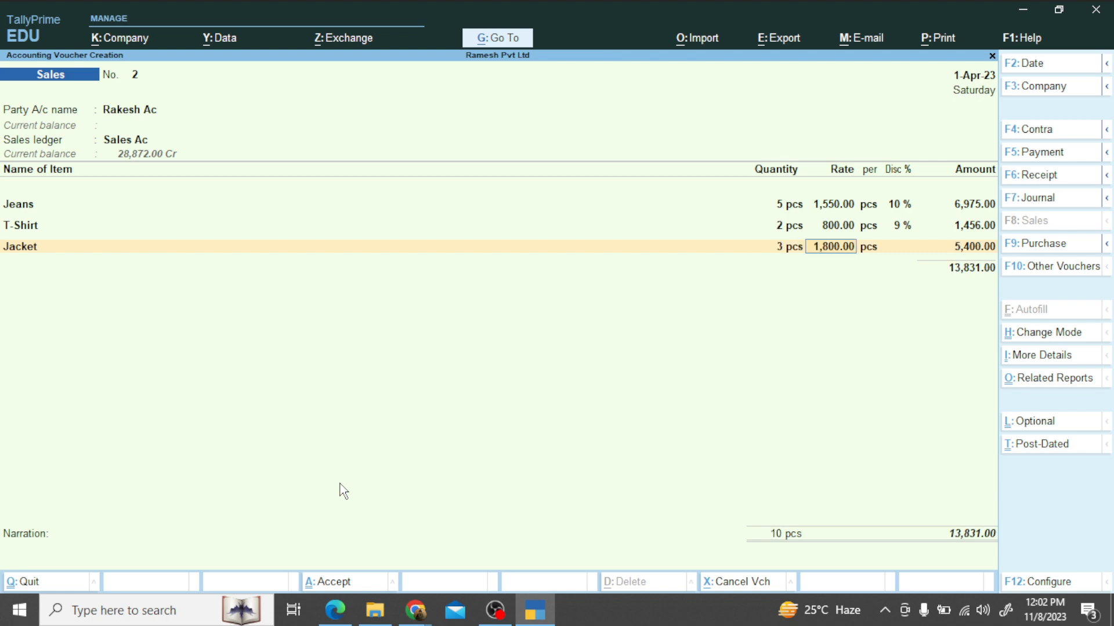
- Check the Jacket rate in the practice PDF and set the Jacket line to rate 1700 with 12% discount in TallyPrime
text(1700)
key(Return)
key(alt+Tab)
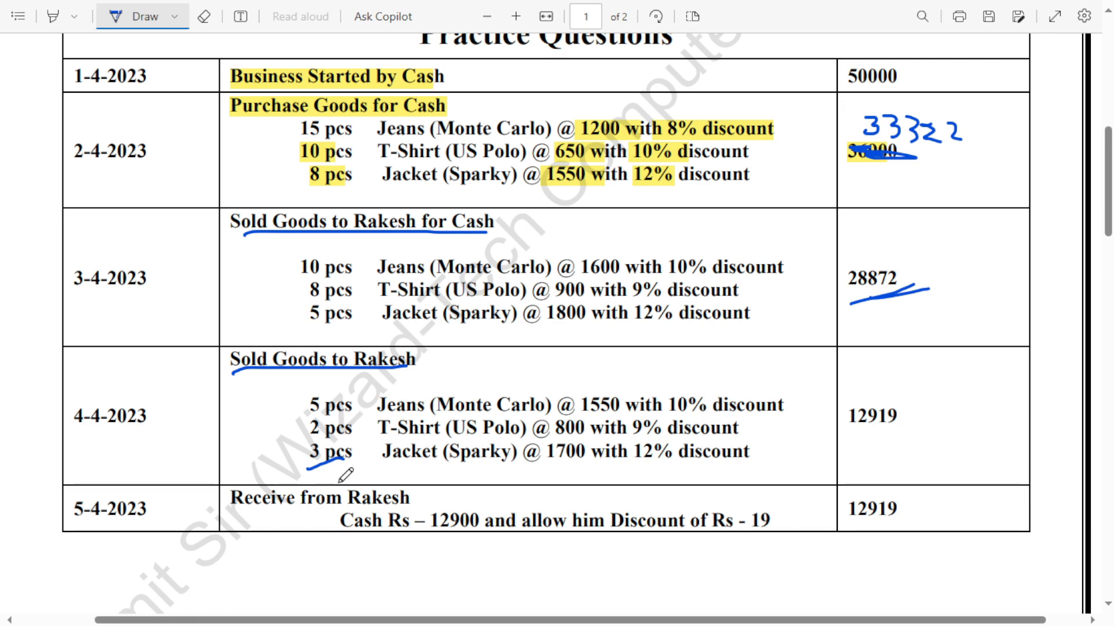
key(alt+Tab)
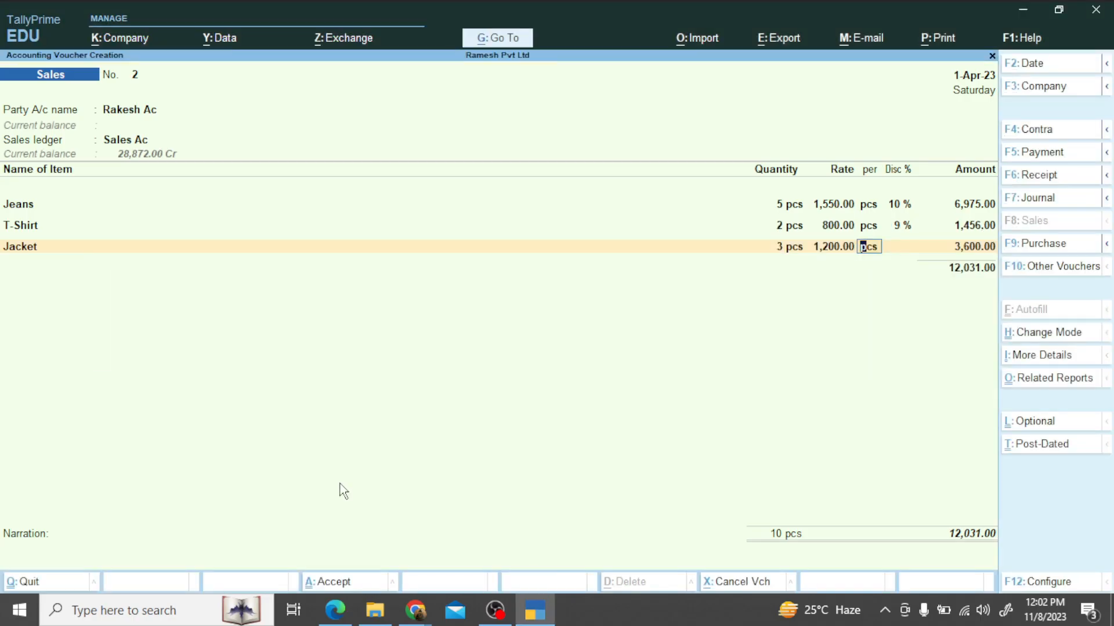
key(BackSpace)
text(1700)
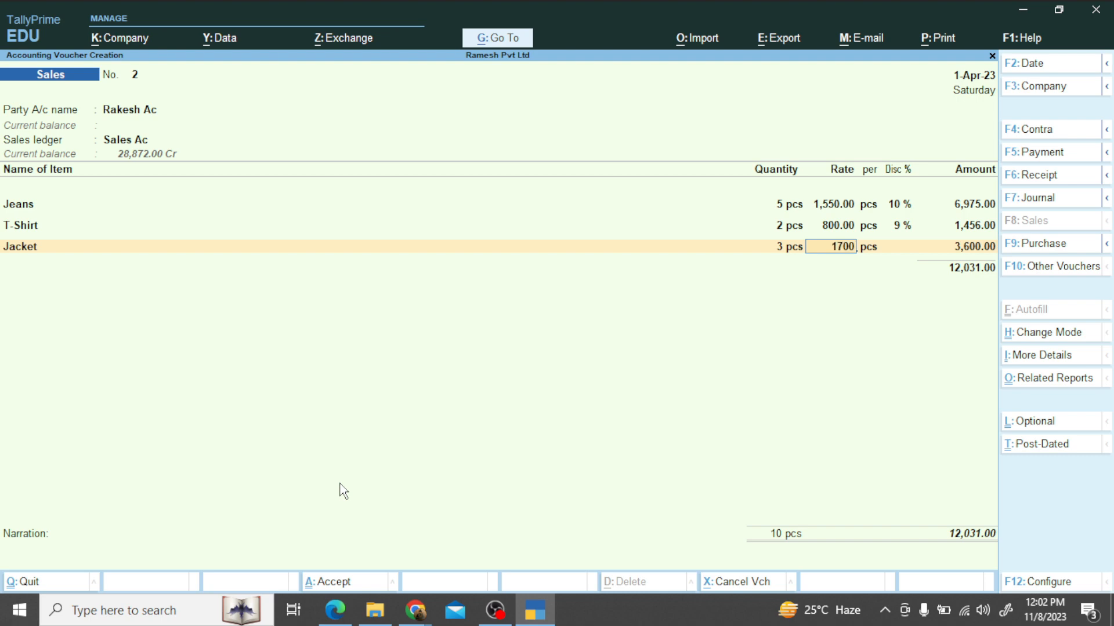
key(Return)
key(Return)
text(12)
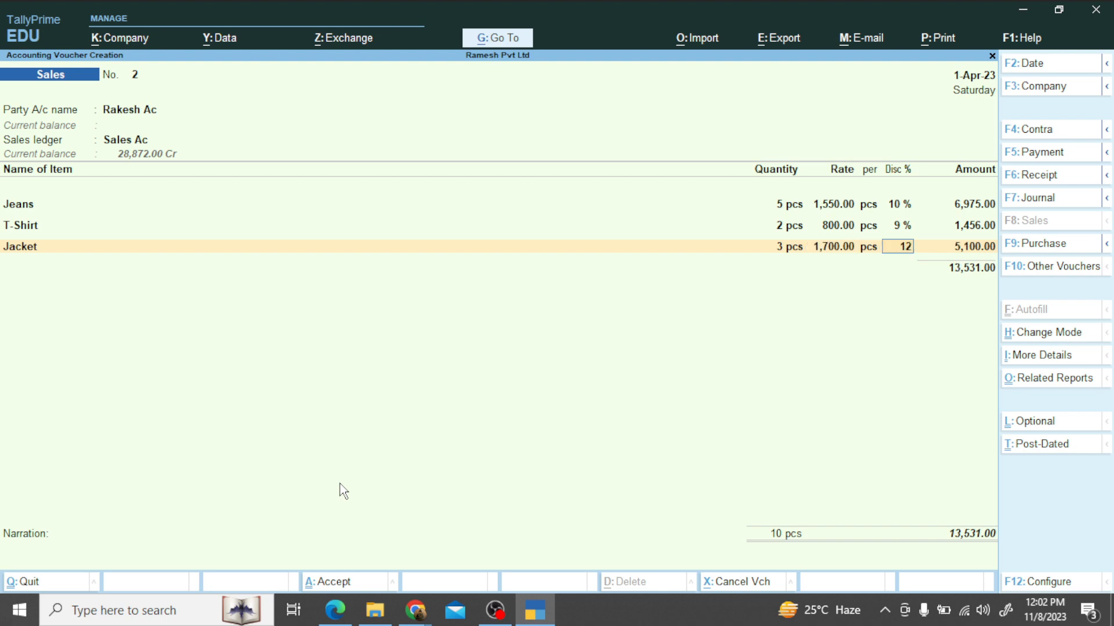
key(Return)
- Compare the voucher total with the practice PDF, underline the 4-4-2023 amount there, and save the sales voucher in TallyPrime
key(alt+Tab)
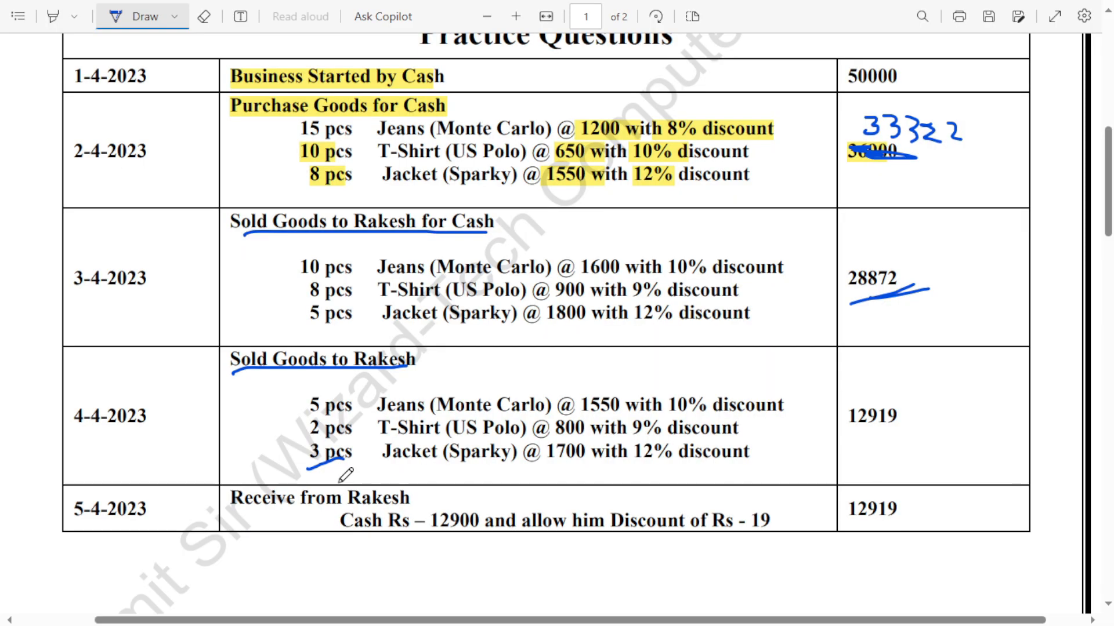
key(alt+Tab)
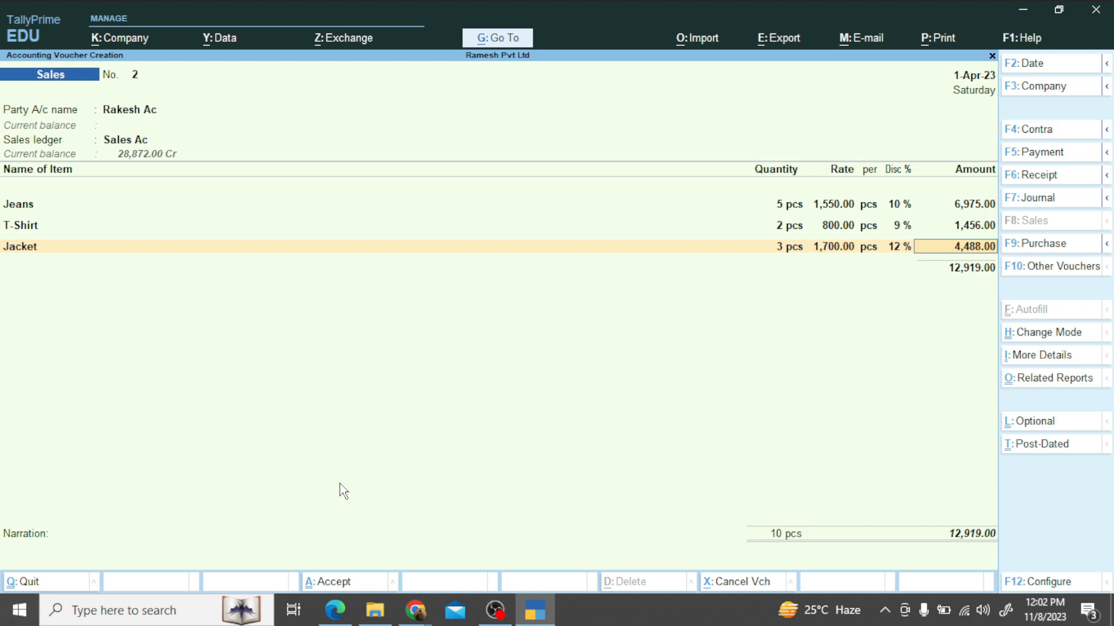
key(alt+Tab)
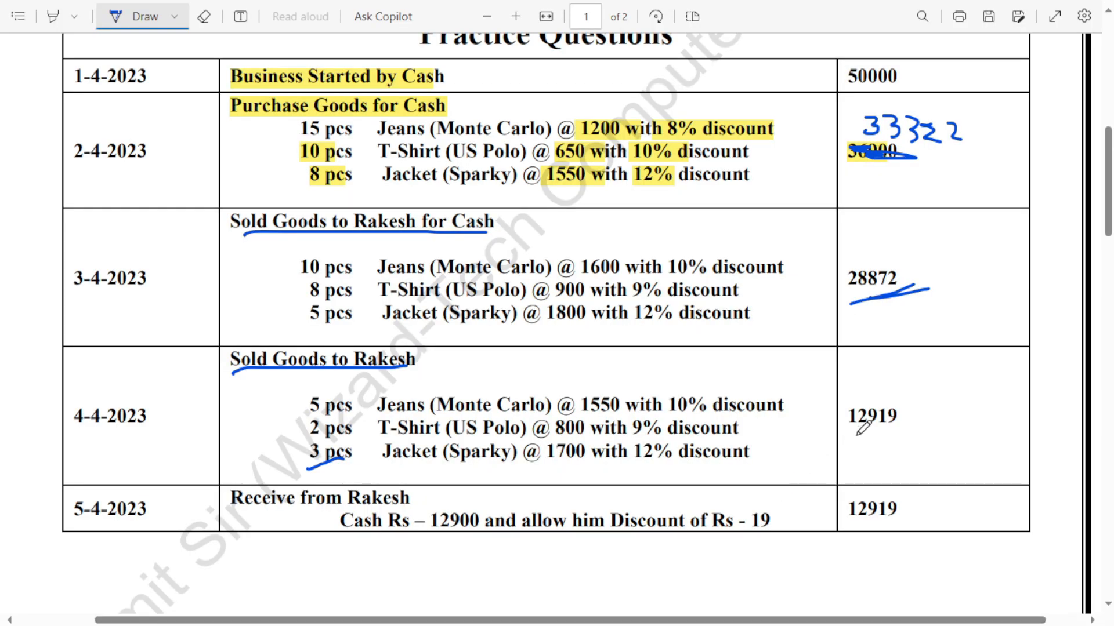
drag(847, 432, 965, 441)
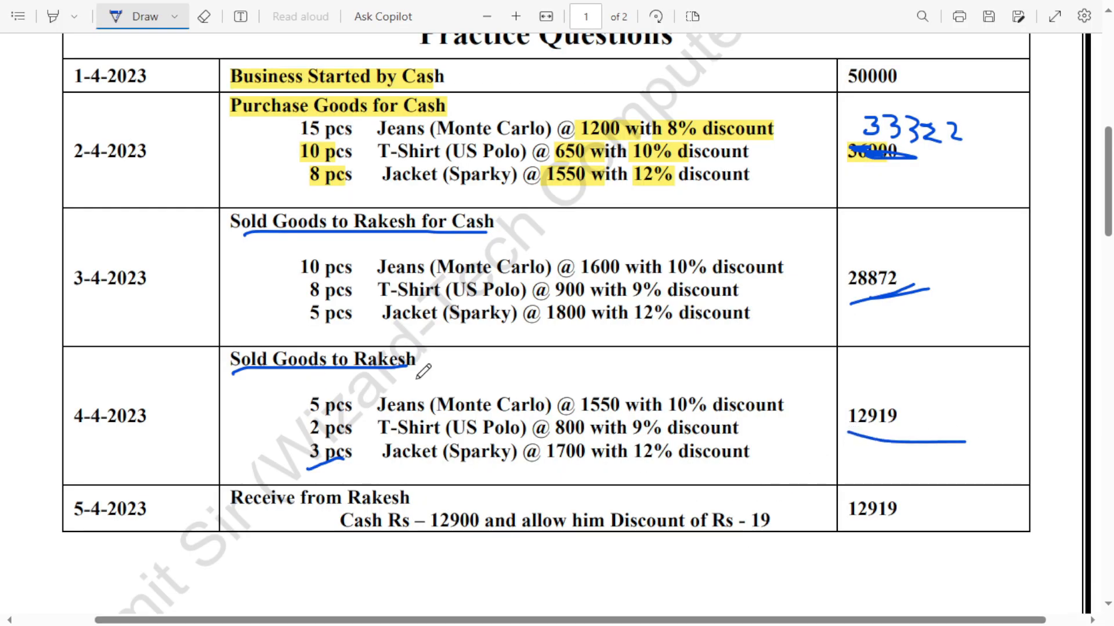
key(alt+Tab)
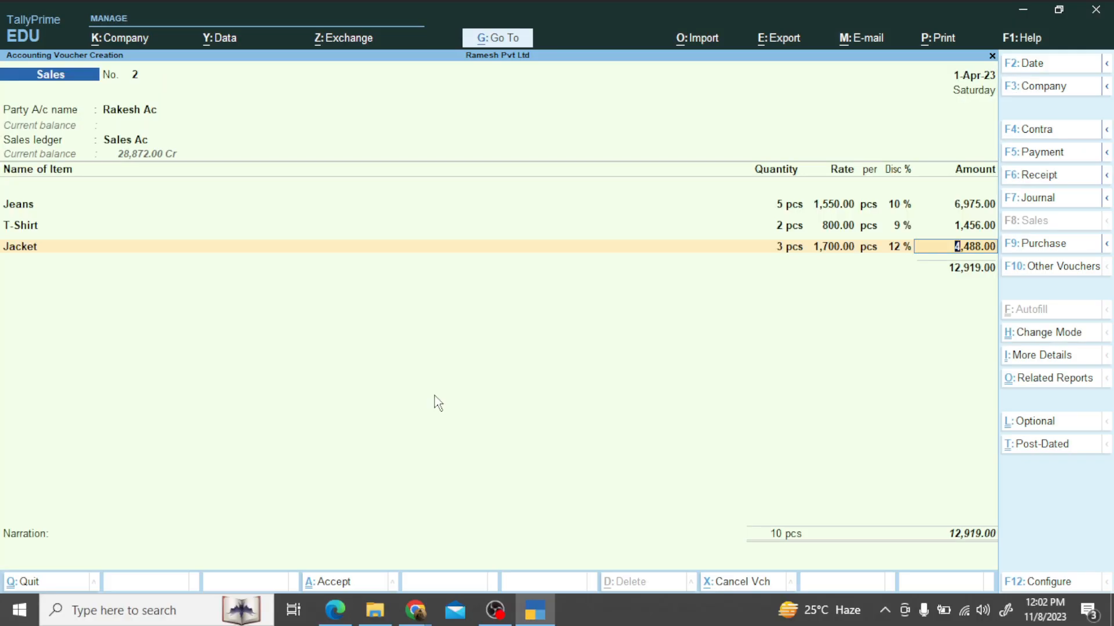
key(ctrl+a)
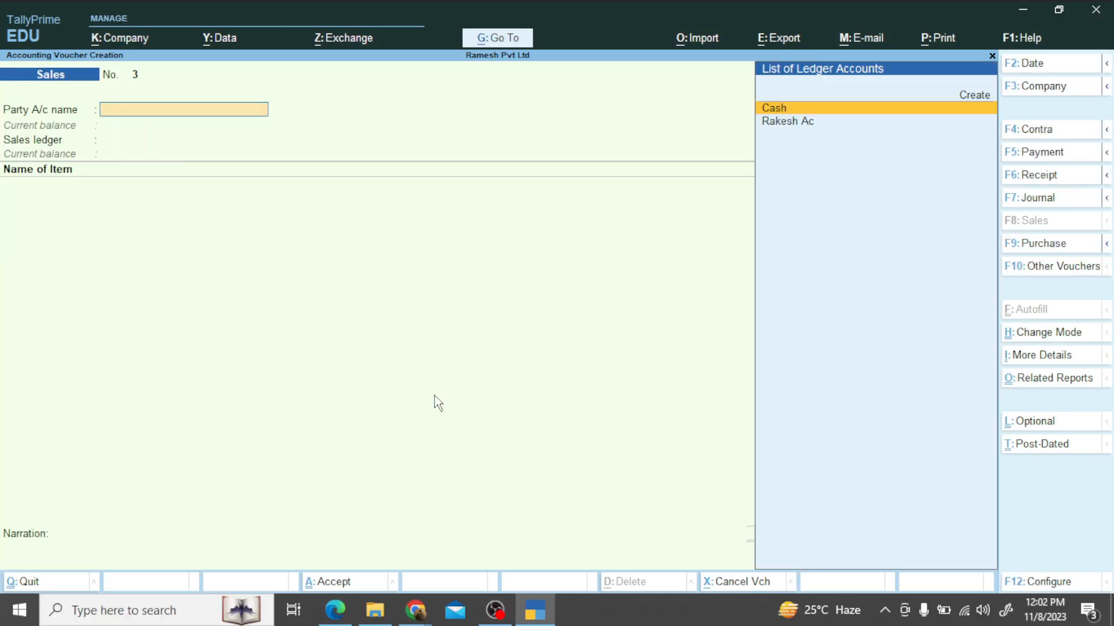
- Underline the 5-4-2023 receipt heading and cash amount in the practice PDF, circle the discount of 19, and return to TallyPrime
key(alt+Tab)
scroll(323, 390, down, 1)
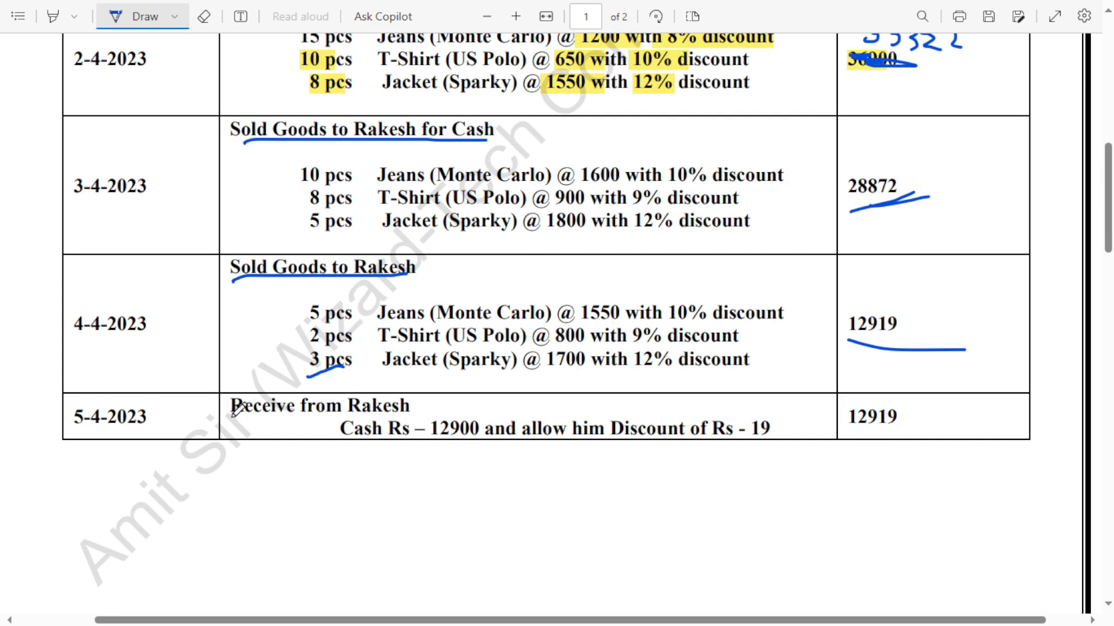
drag(232, 417, 412, 409)
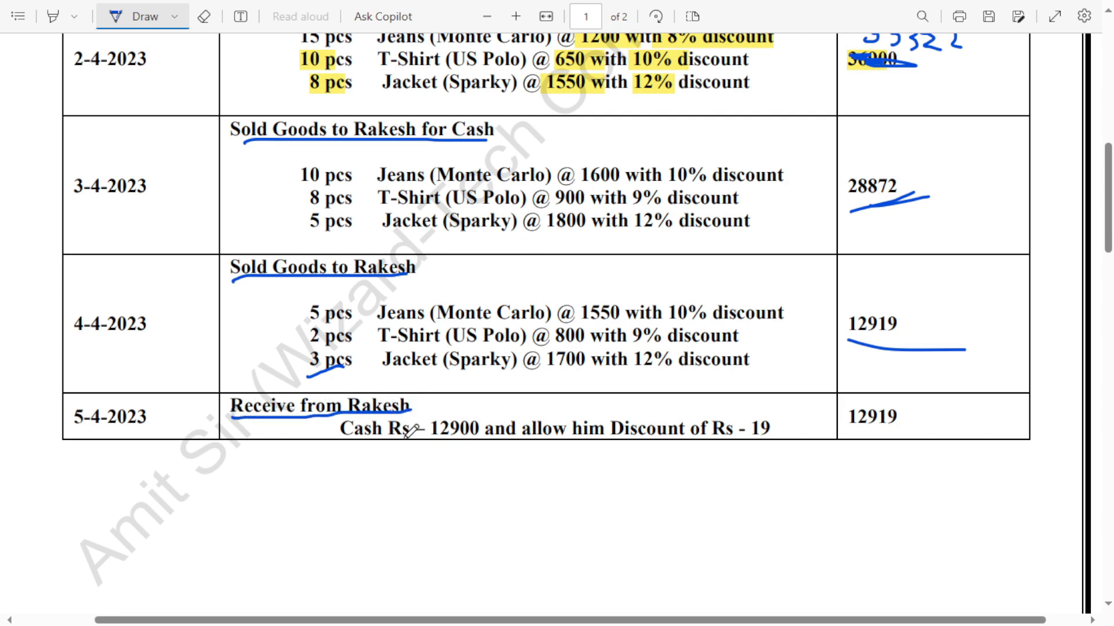
drag(426, 433, 479, 432)
mouse_move(754, 439)
mouse_down()
mouse_move(782, 430)
mouse_move(754, 413)
mouse_move(745, 430)
mouse_move(780, 437)
mouse_up()
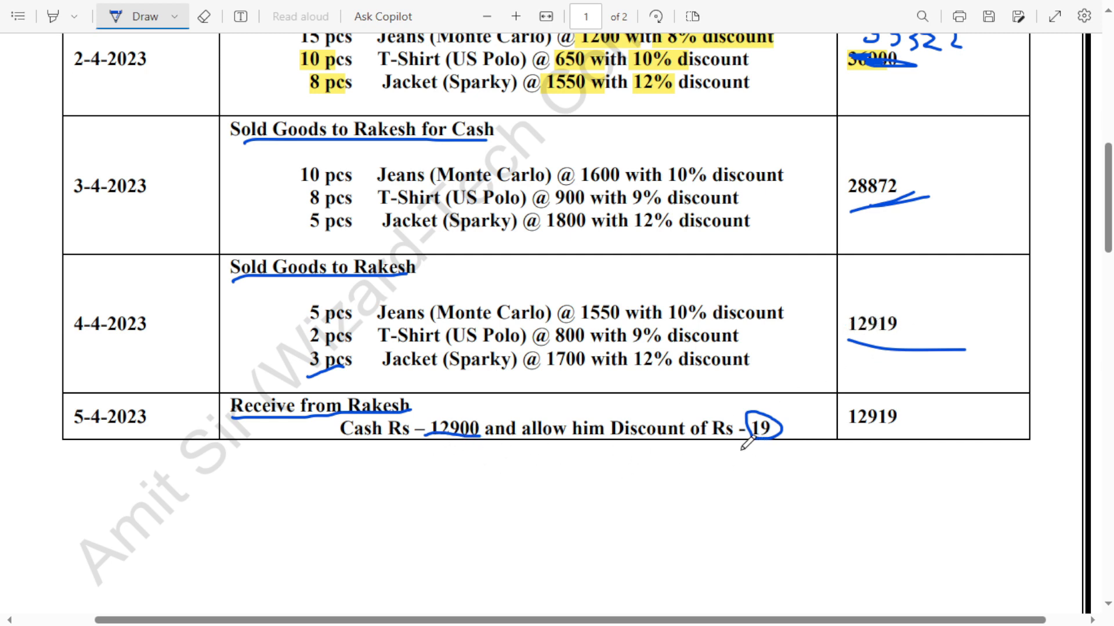
key(alt+Tab)
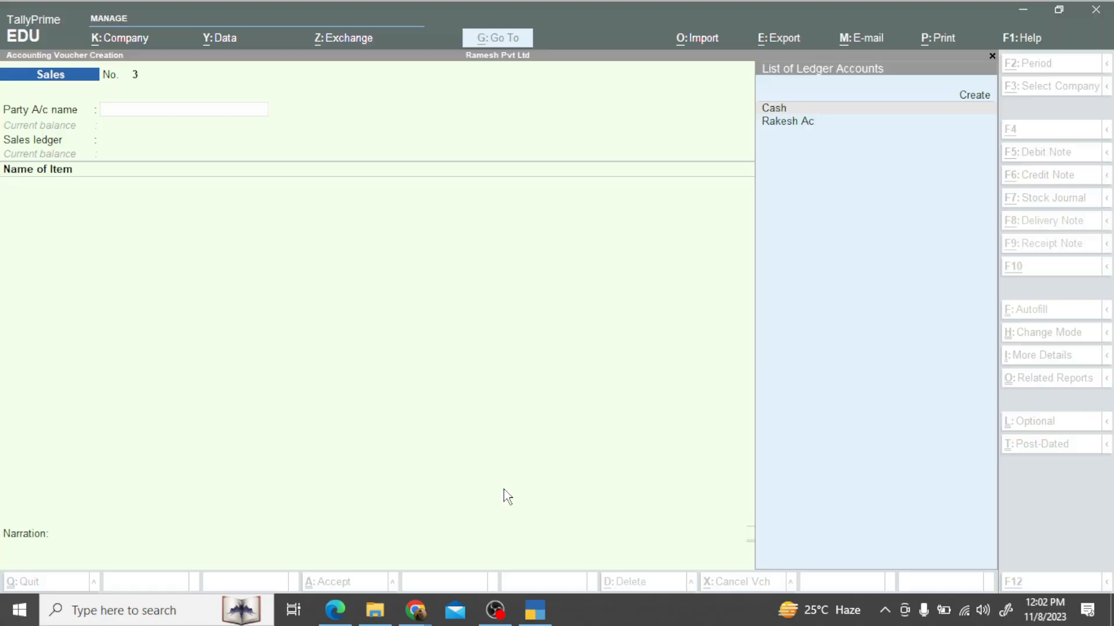
- Start a Receipt voucher and credit the buyer's ledger with 12919
key(F6)
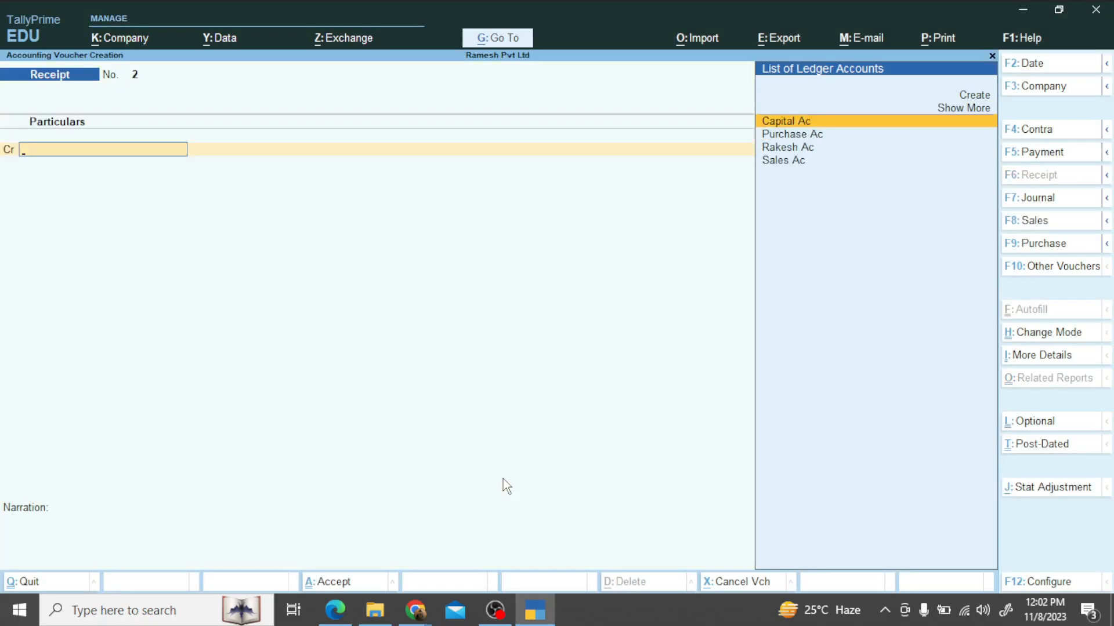
key(Down)
key(Down)
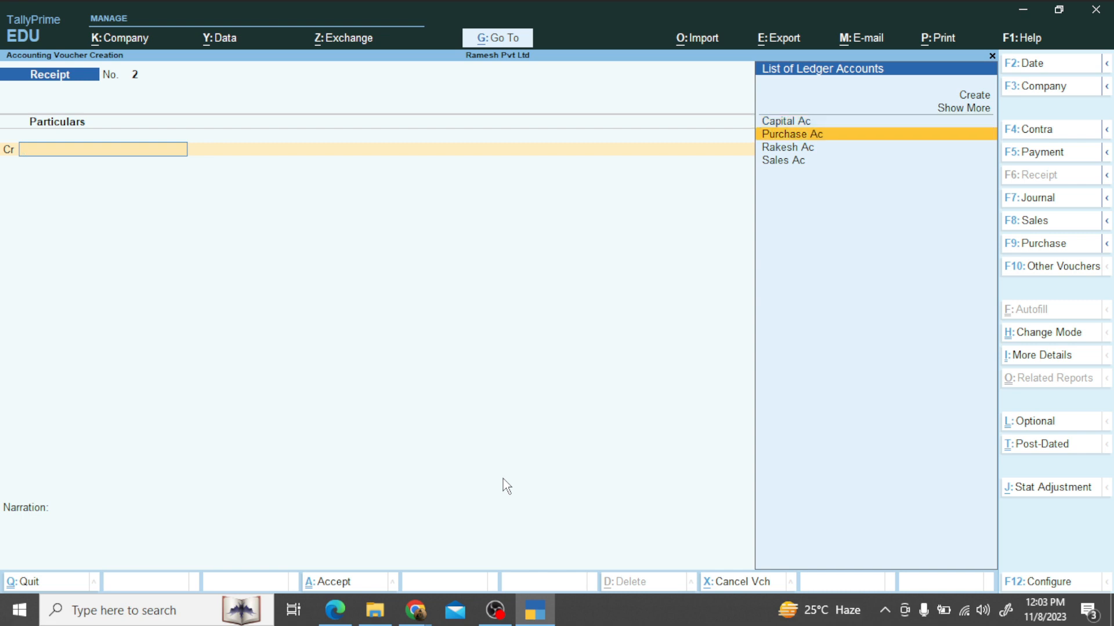
key(Return)
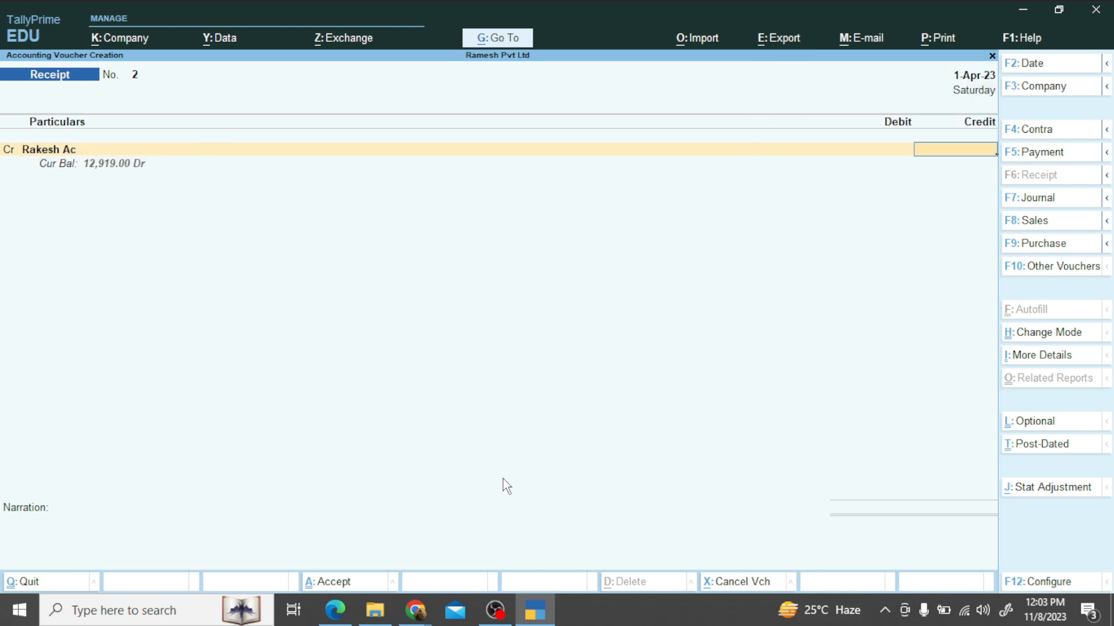
text(12919)
key(Return)
- Allocate the credited 12,919.00 as On Account in the bill-wise details and accept them
key(Down)
key(Down)
key(Return)
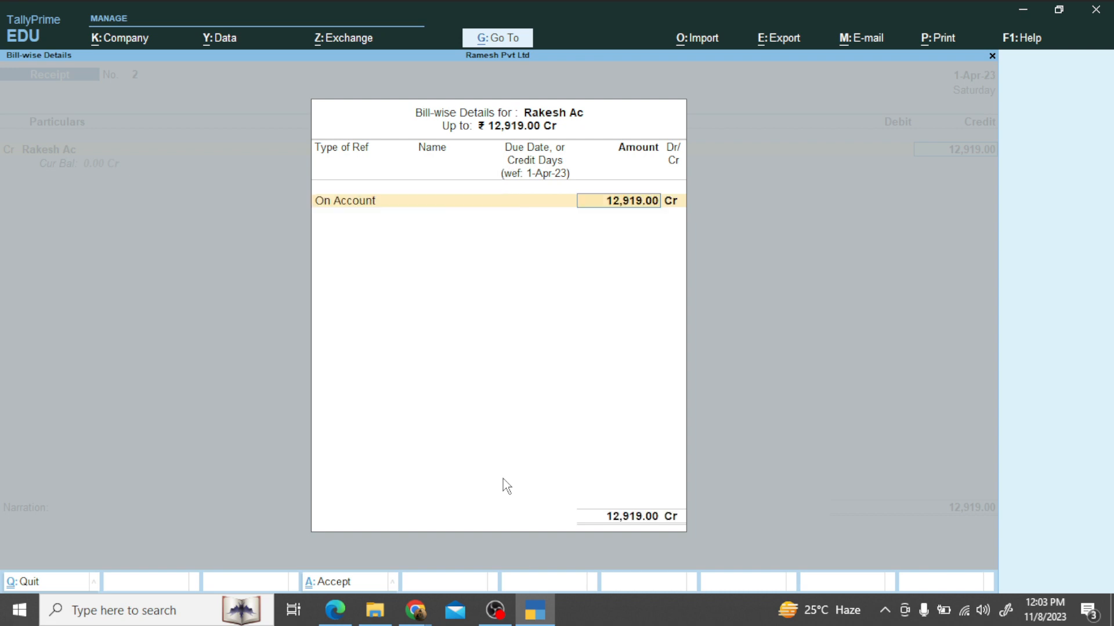
key(Return)
key(Return)
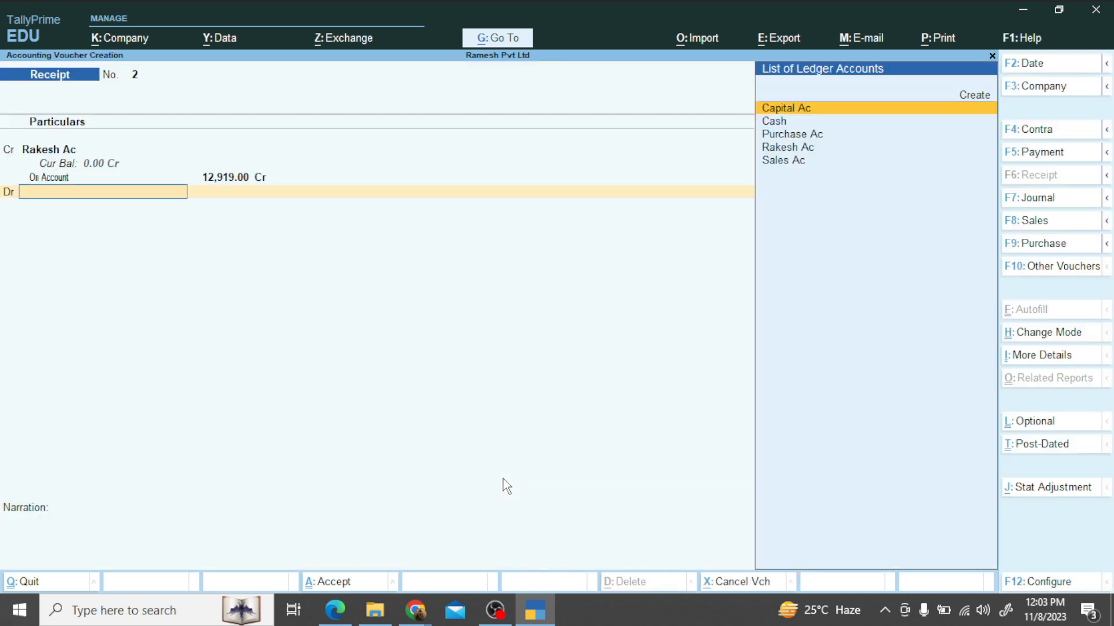
- Debit Cash with 12900 in the receipt voucher
key(Down)
key(Return)
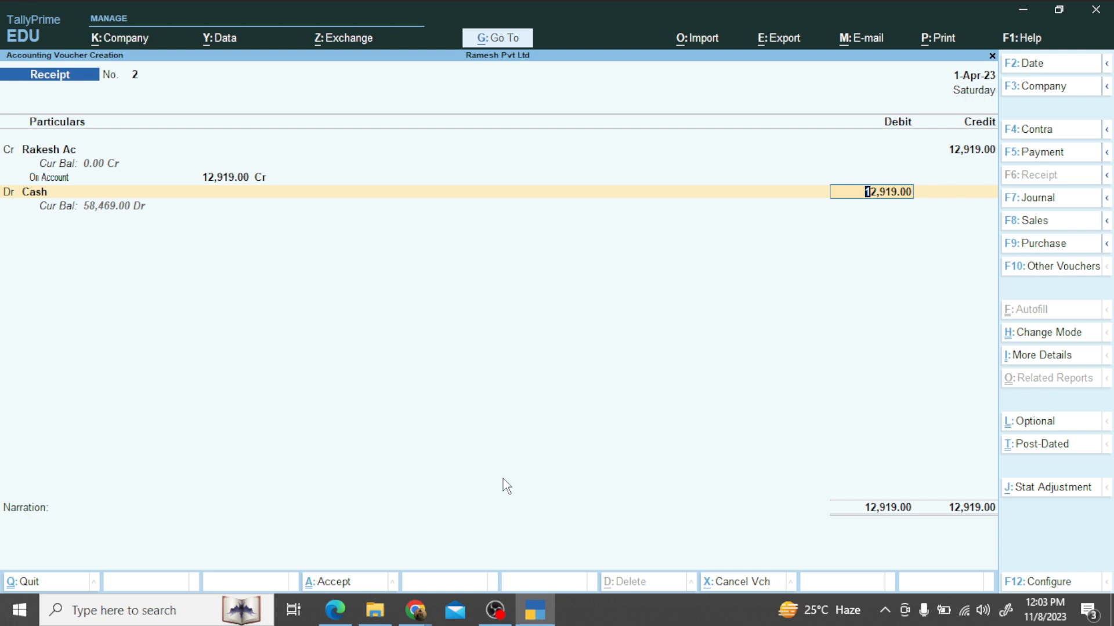
text(12900)
key(Return)
key(Return)
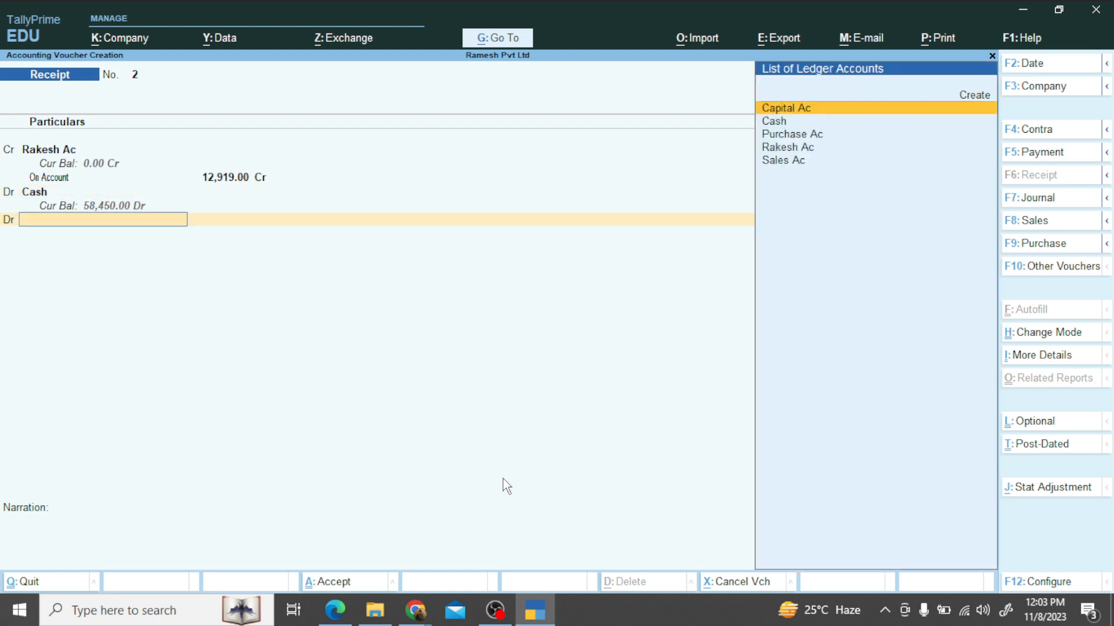
- Create a ledger named Discount Allow under Indirect Expenses for the next debit line of the receipt voucher
key(Up)
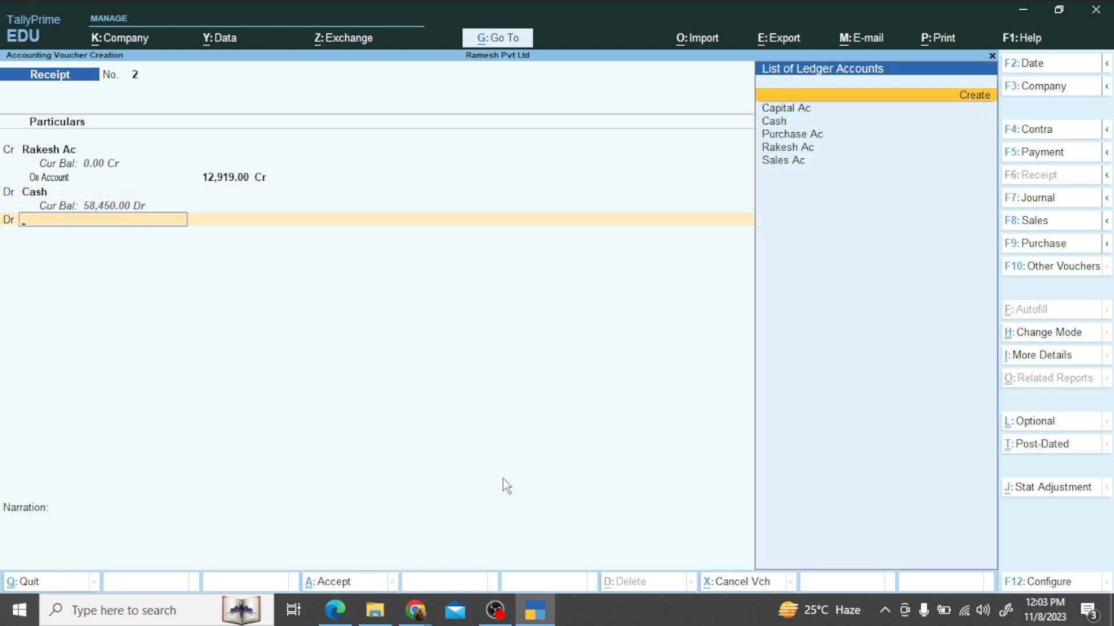
key(Return)
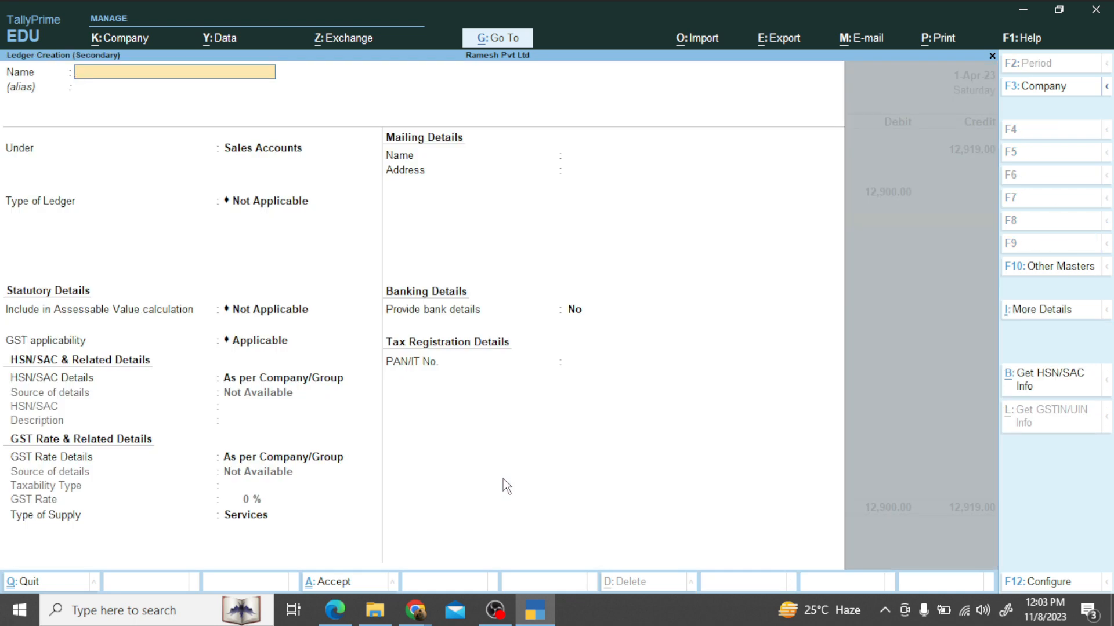
text(Discount Allow)
key(Return)
text(U)
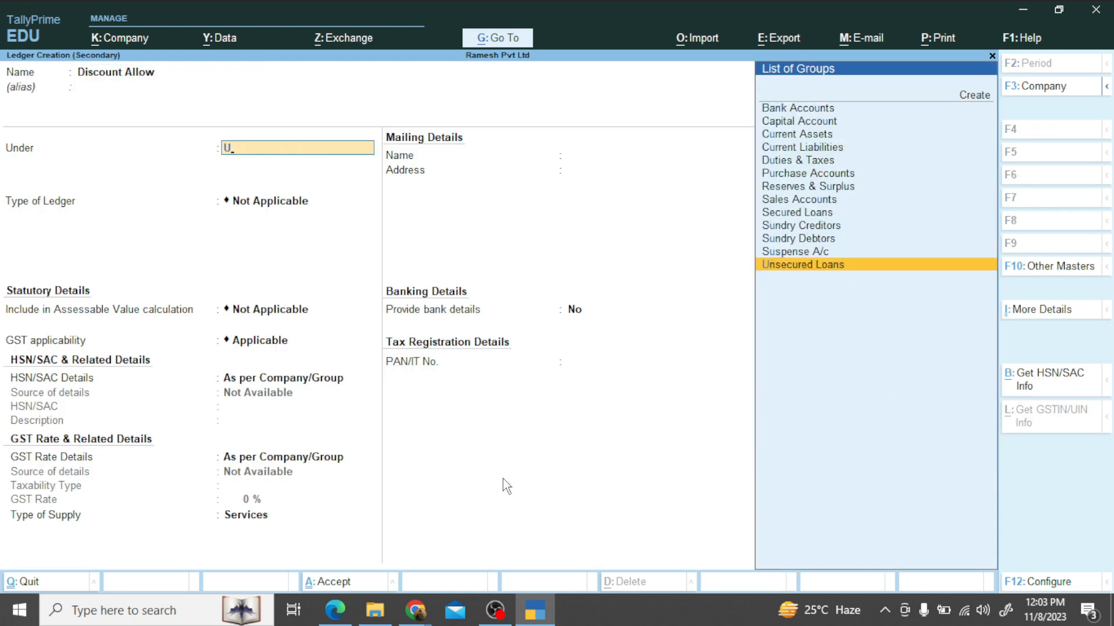
text(i)
key(BackSpace)
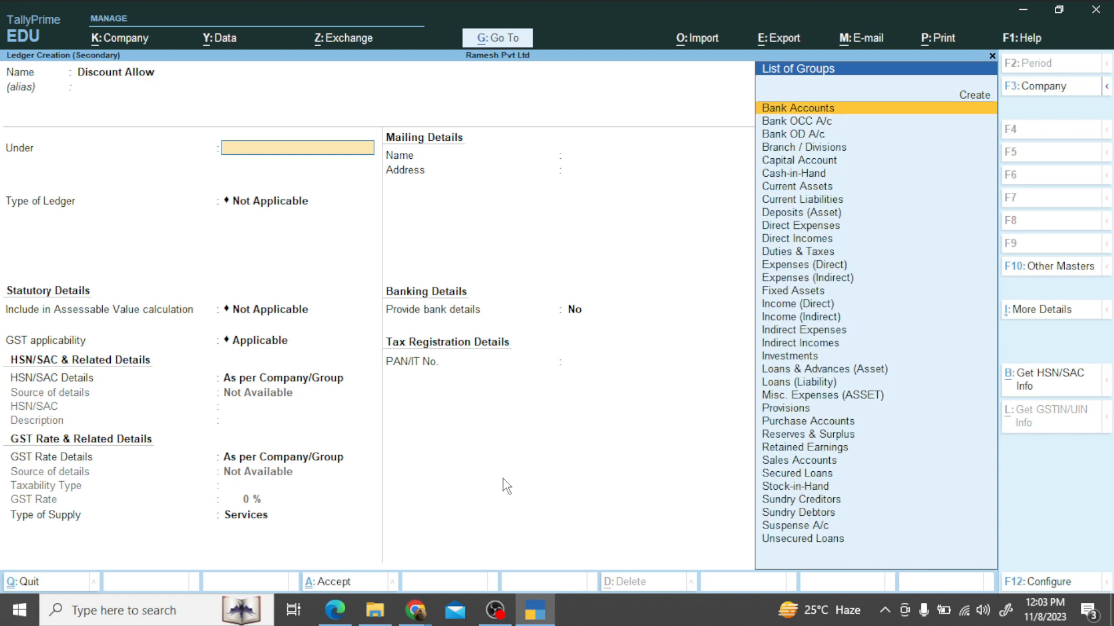
text(in)
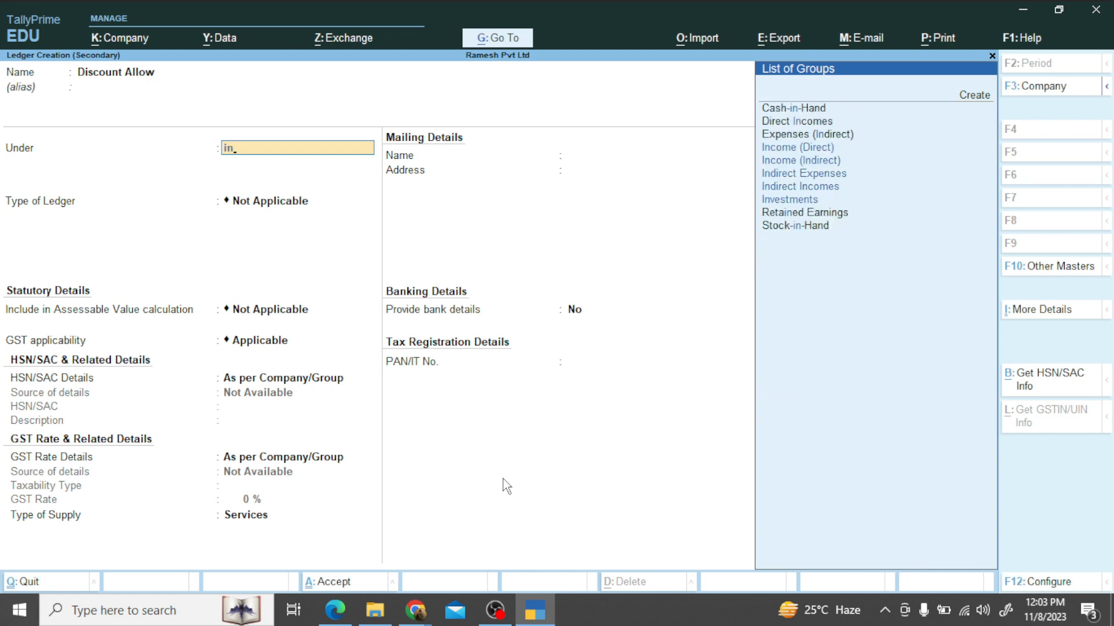
key(Down)
key(Down)
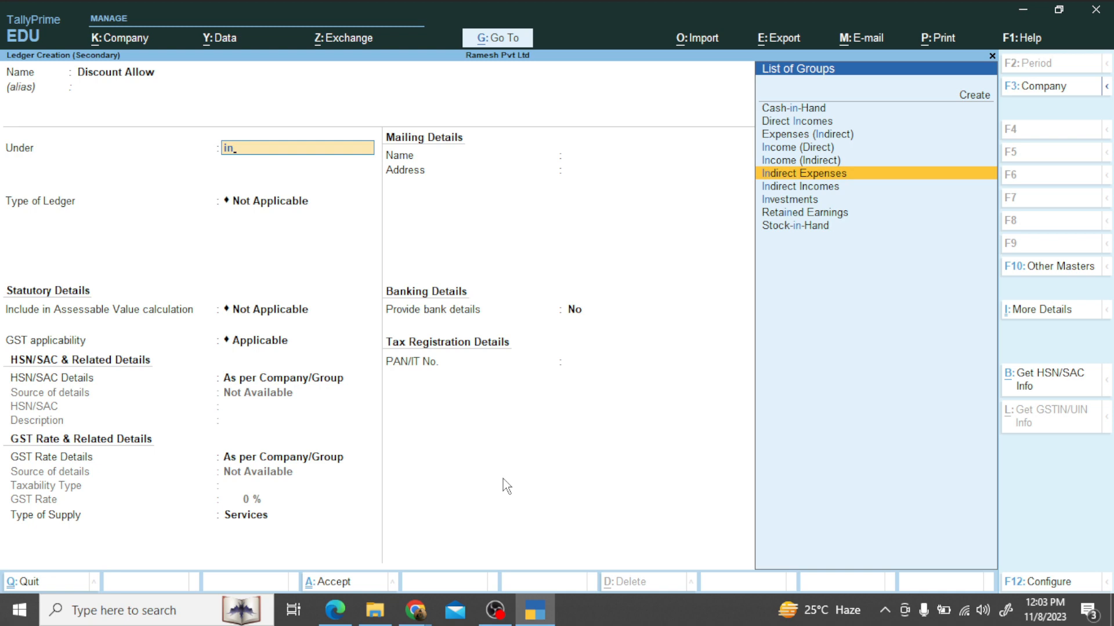
key(Return)
key(ctrl)
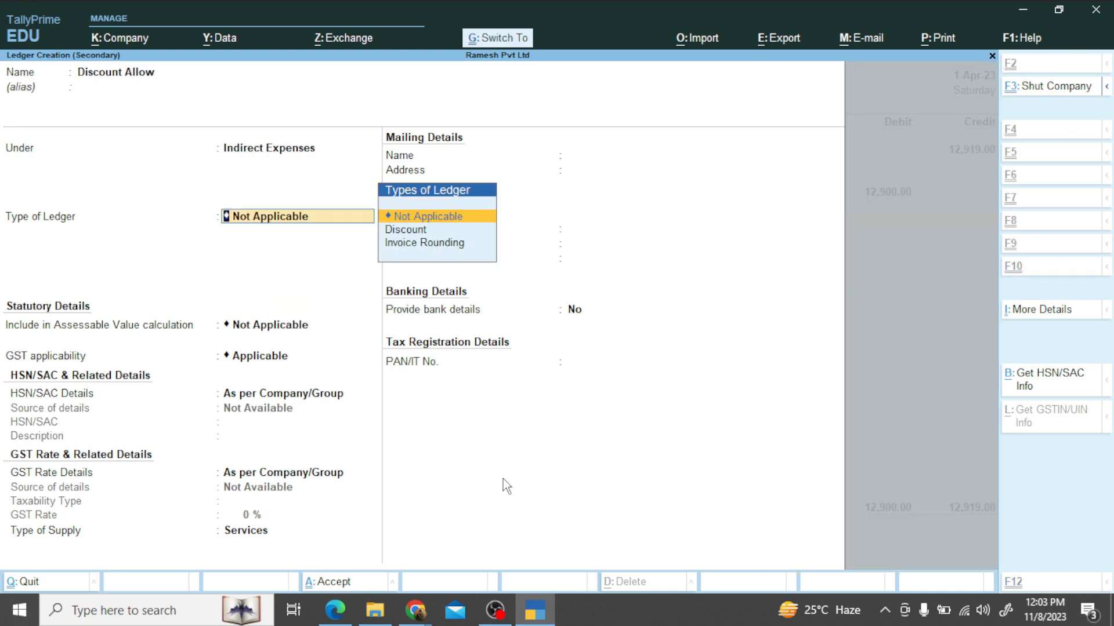
key(ctrl+a)
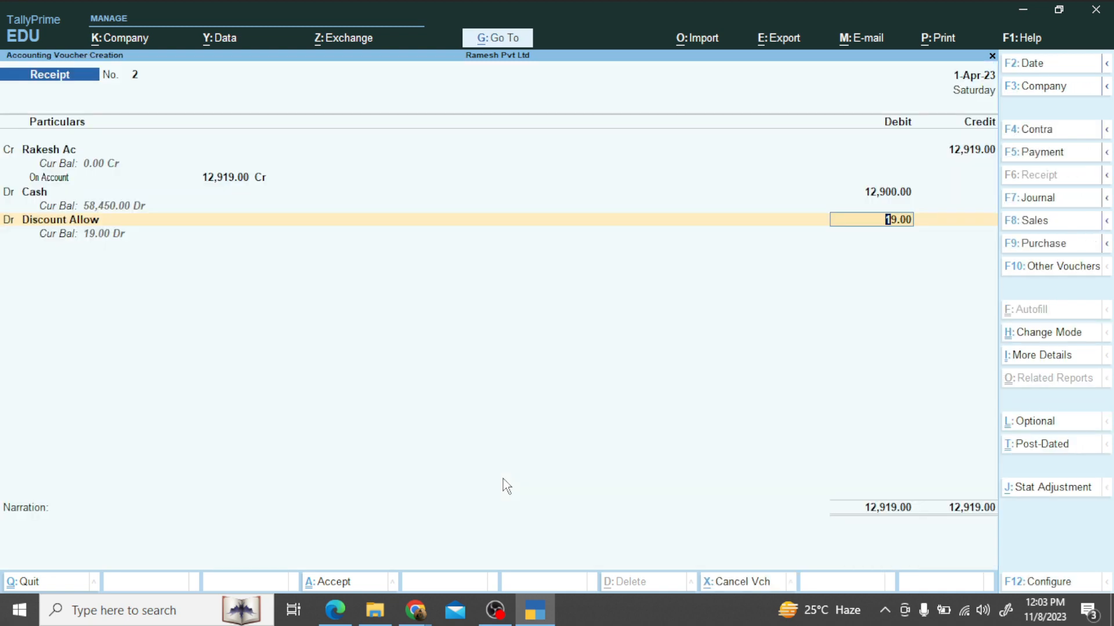
- Save the receipt with 19.00 debited to Discount Allow, and check the practice PDF for further transactions before returning to TallyPrime
key(ctrl)
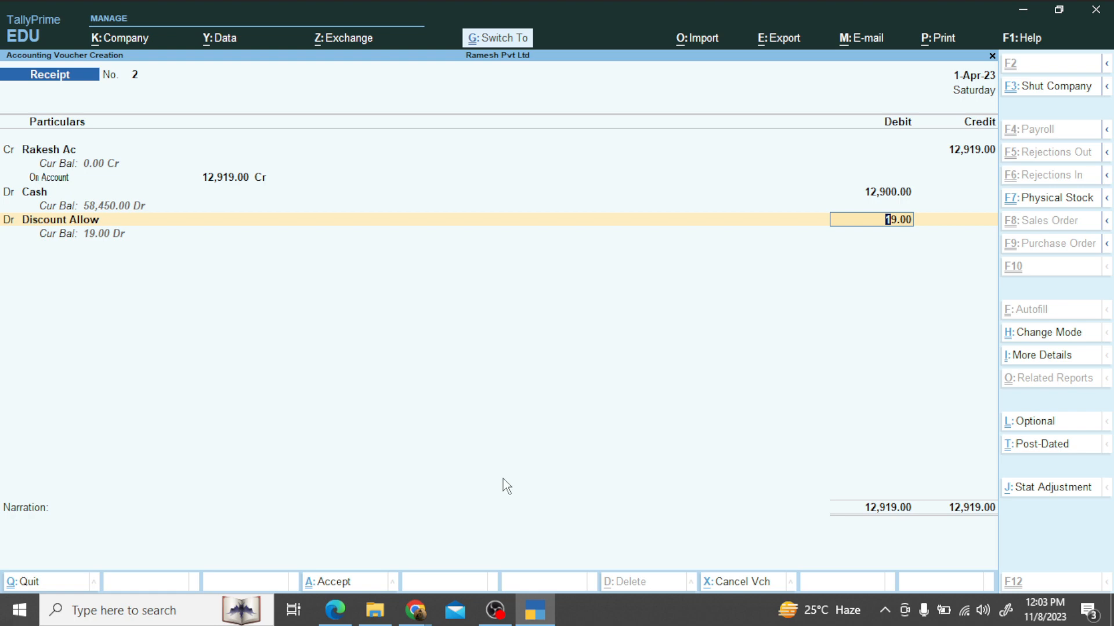
key(ctrl+a)
key(alt+Tab)
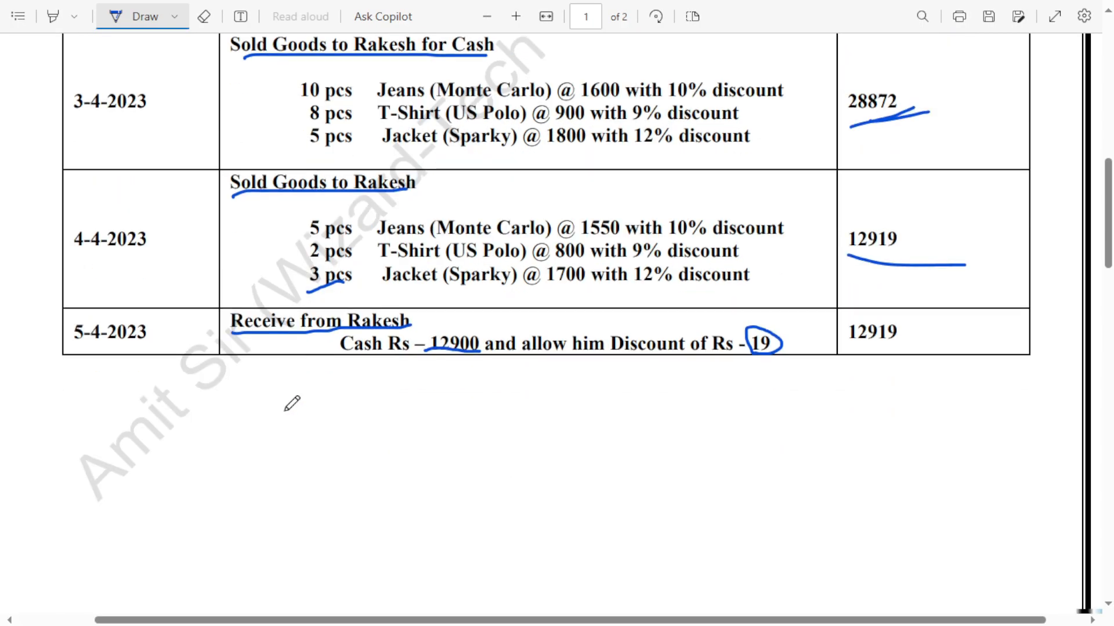
scroll(292, 403, down, 7)
scroll(291, 409, up, 8)
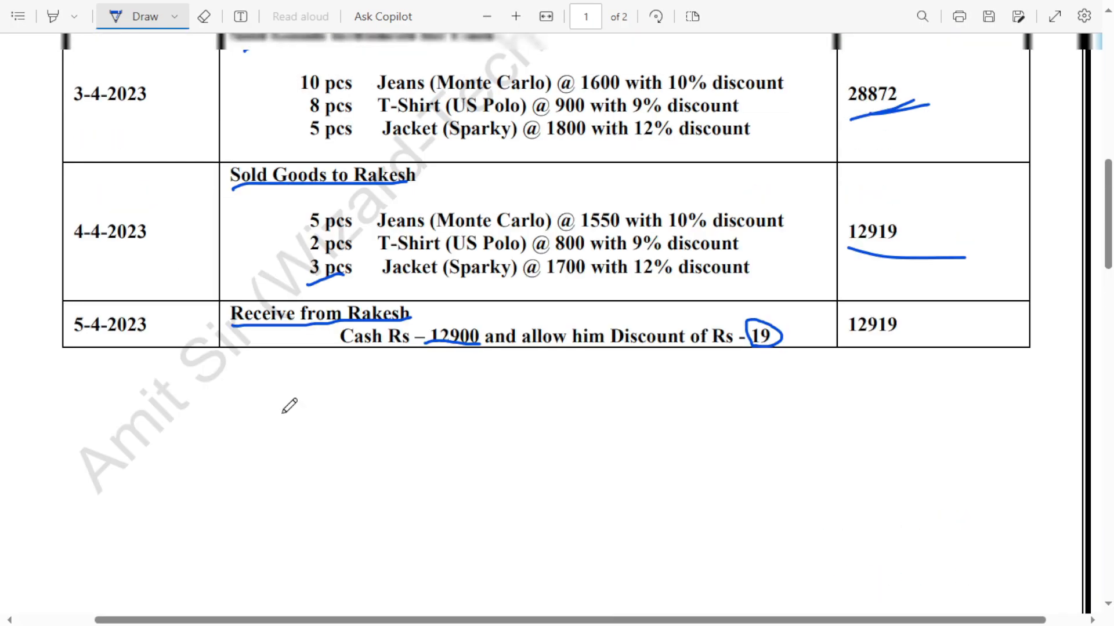
scroll(289, 406, up, 2)
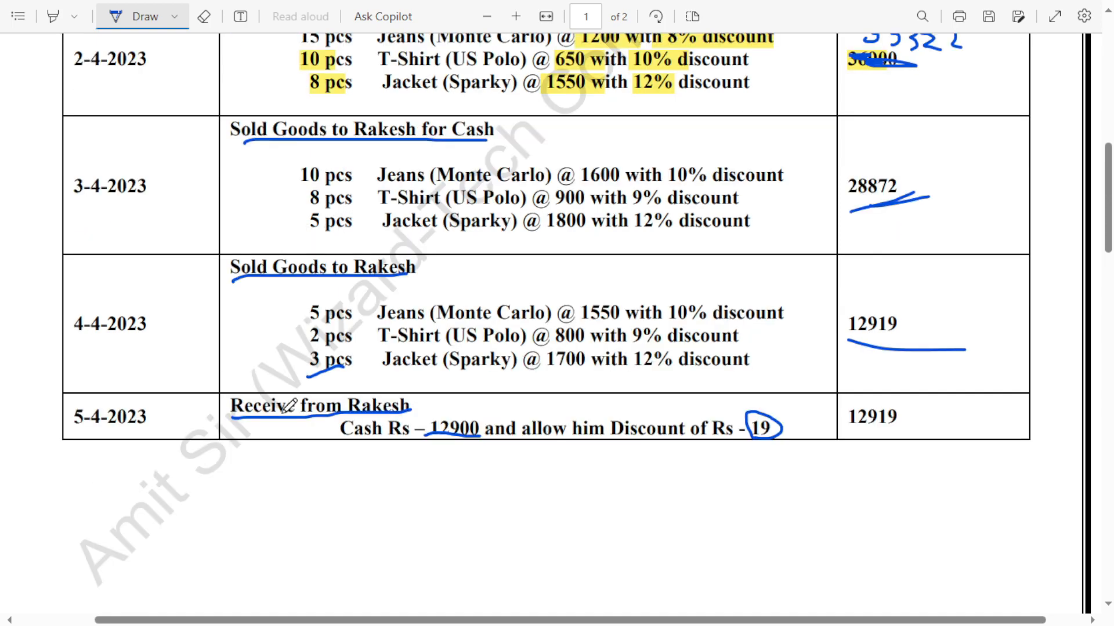
key(alt+Tab)
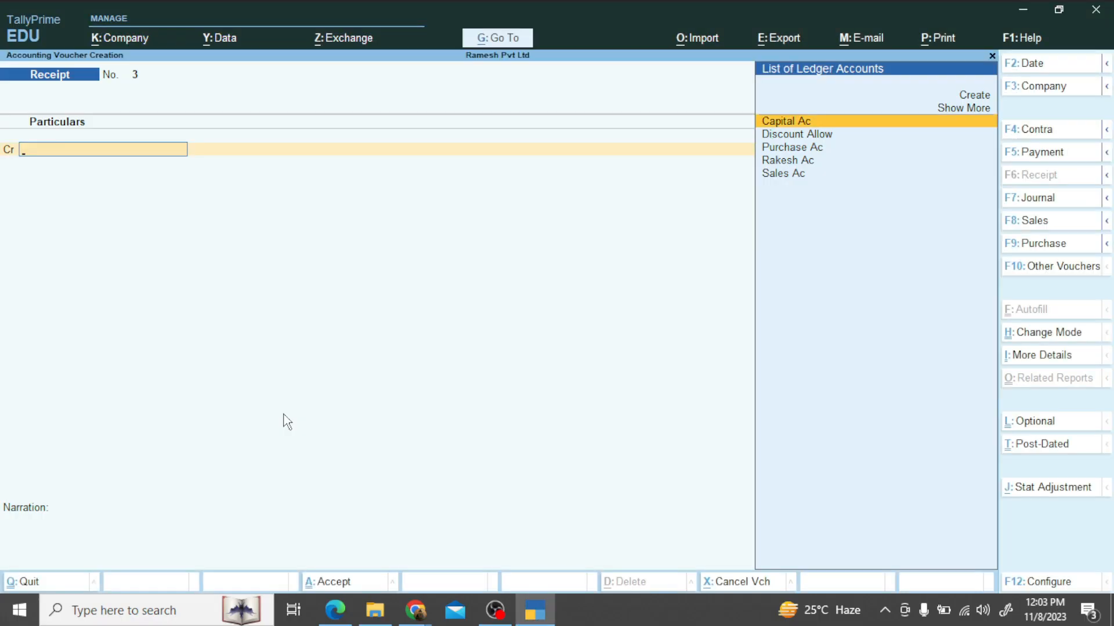
- Leave voucher creation and open the Balance Sheet of Ramesh Pvt Ltd in detailed view
key(Escape)
key(Return)
key(Escape)
key(Escape)
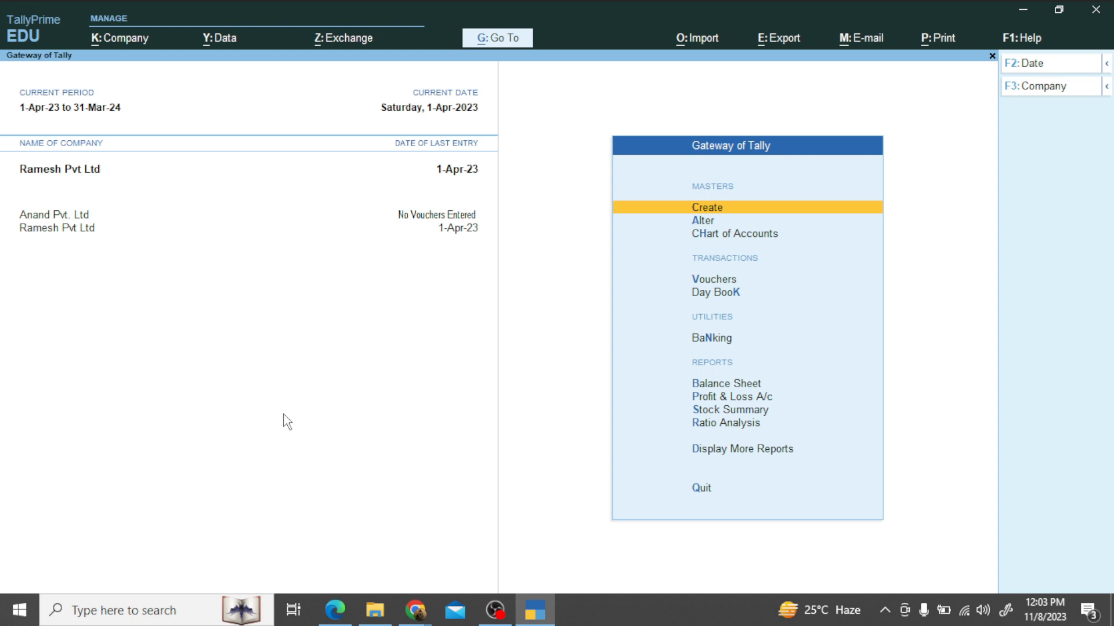
key(Down)
key(Down)
key(Down)
key(Down)
key(Down)
key(Down)
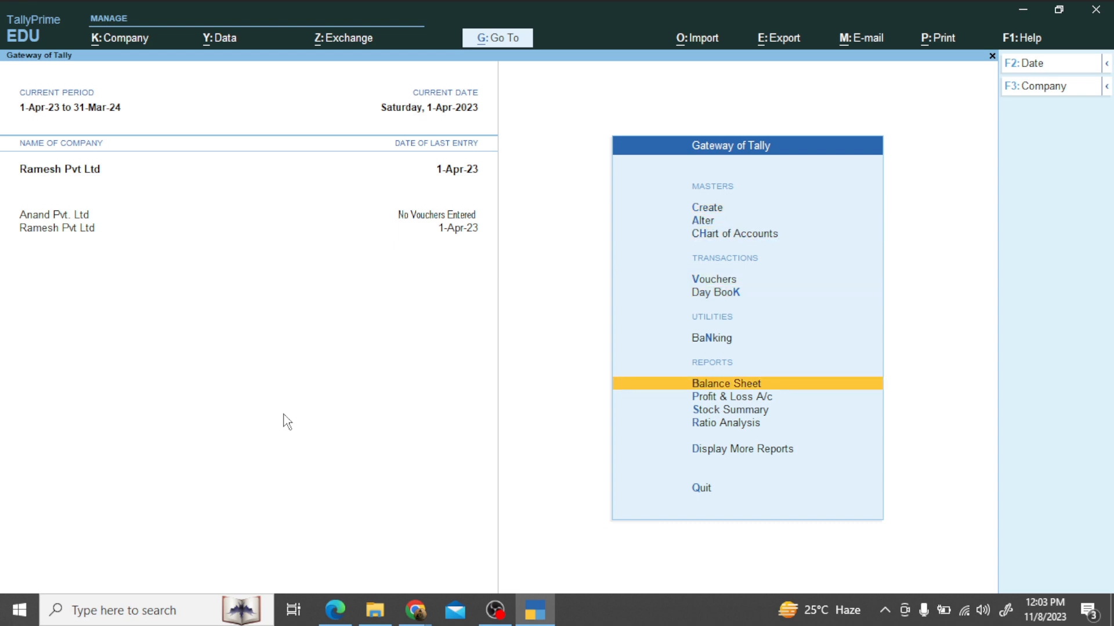
key(Return)
key(alt+F5)
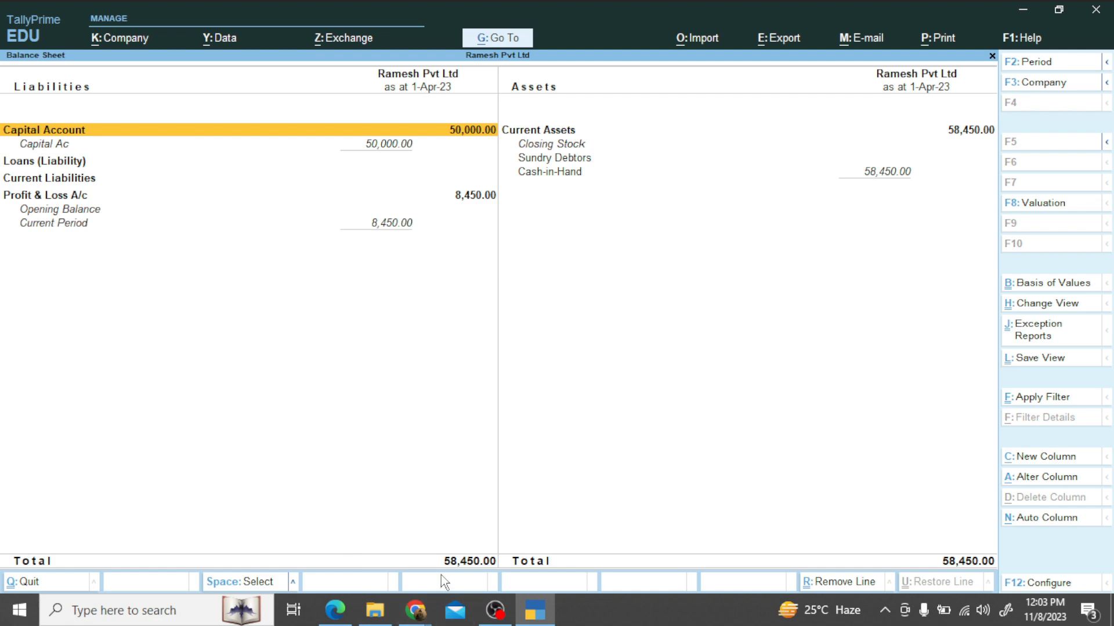
- Underline the liabilities total and tick the Profit & Loss A/c amount in the practice PDF's balance sheet, comparing them with TallyPrime's report
key(alt+Tab)
scroll(501, 477, down, 8)
scroll(508, 469, down, 8)
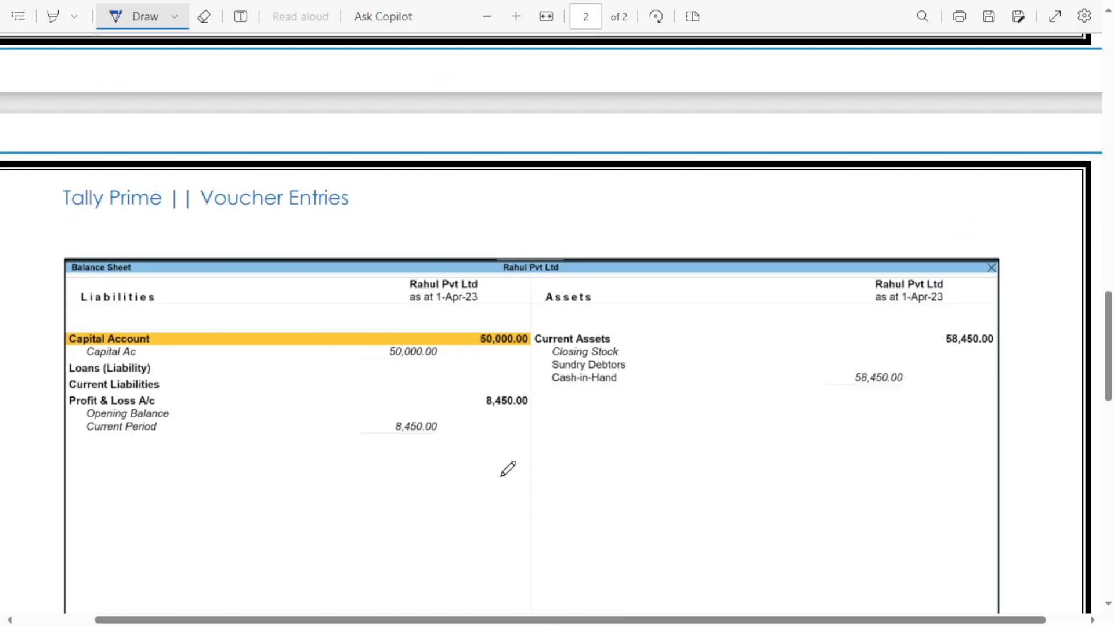
drag(463, 571, 517, 561)
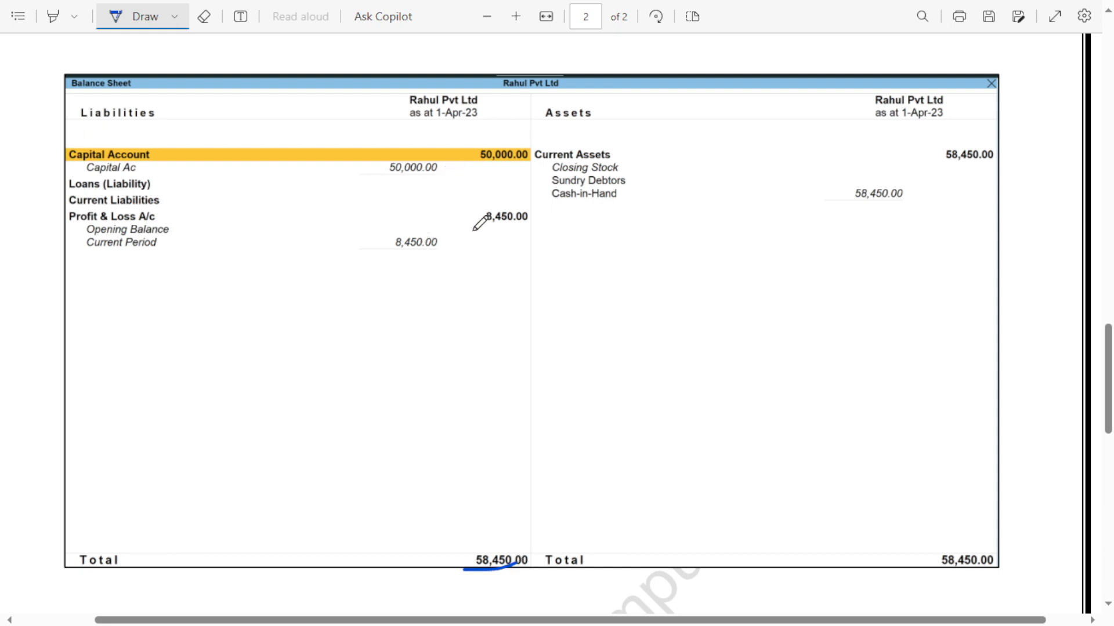
mouse_move(470, 207)
mouse_down()
mouse_move(493, 232)
mouse_move(573, 213)
mouse_up()
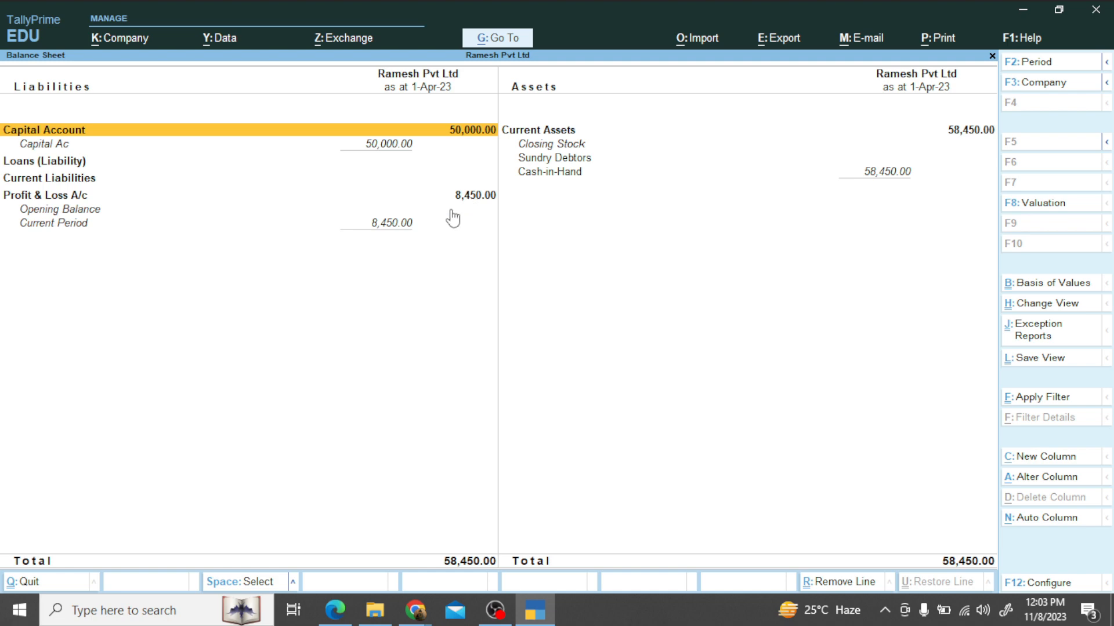
click(435, 226)
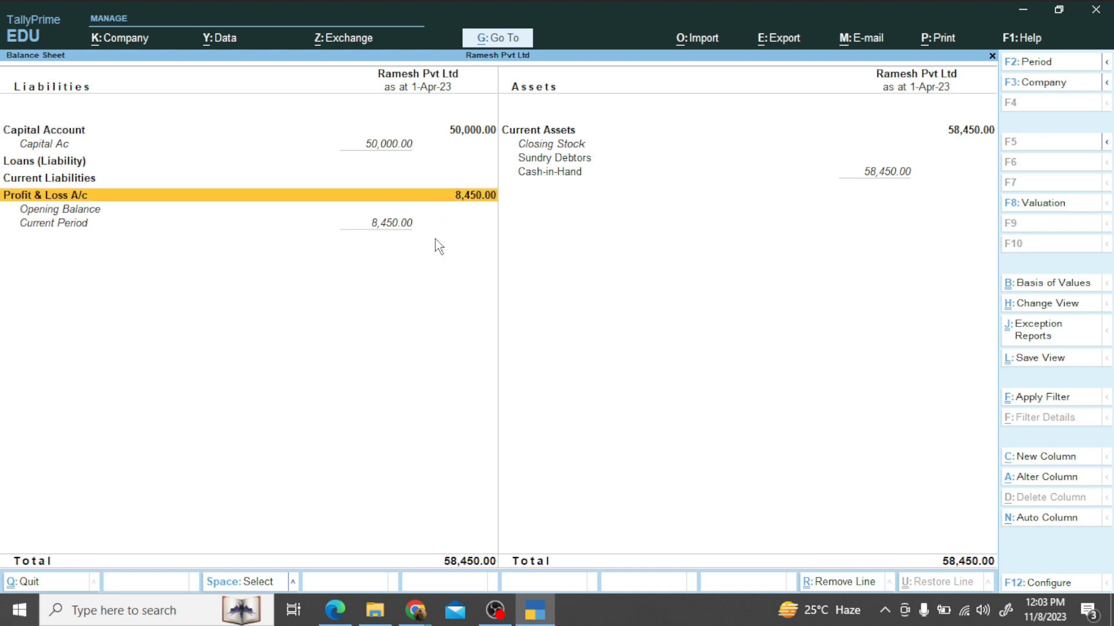
click(860, 174)
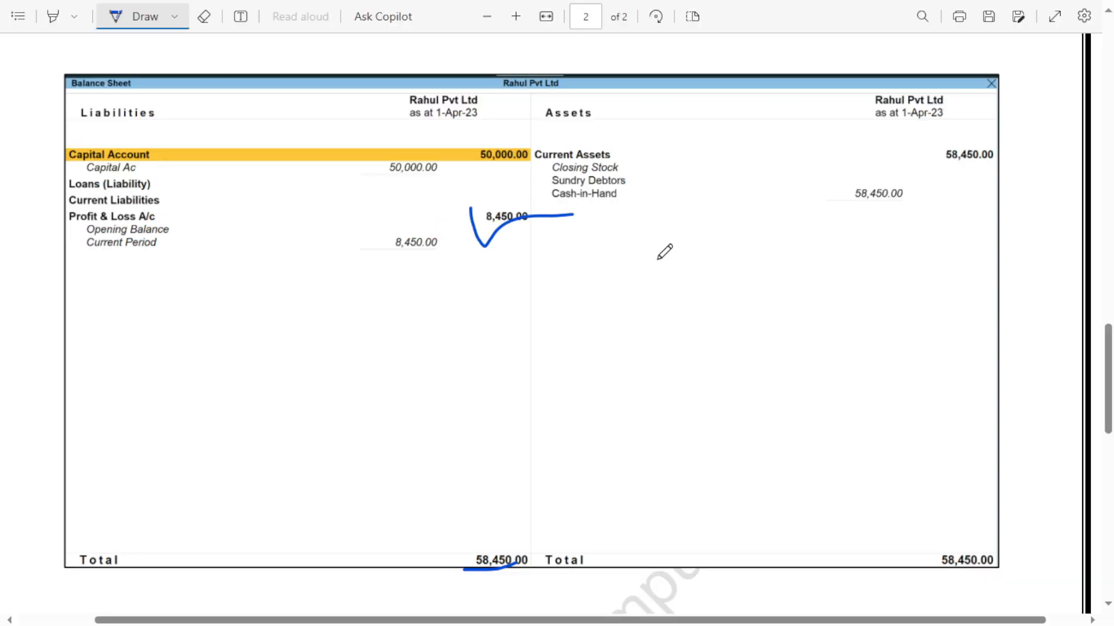
- Tick the Grand Total of the trial balance in the practice PDF, and open the Trial Balance report in TallyPrime
scroll(620, 301, down, 10)
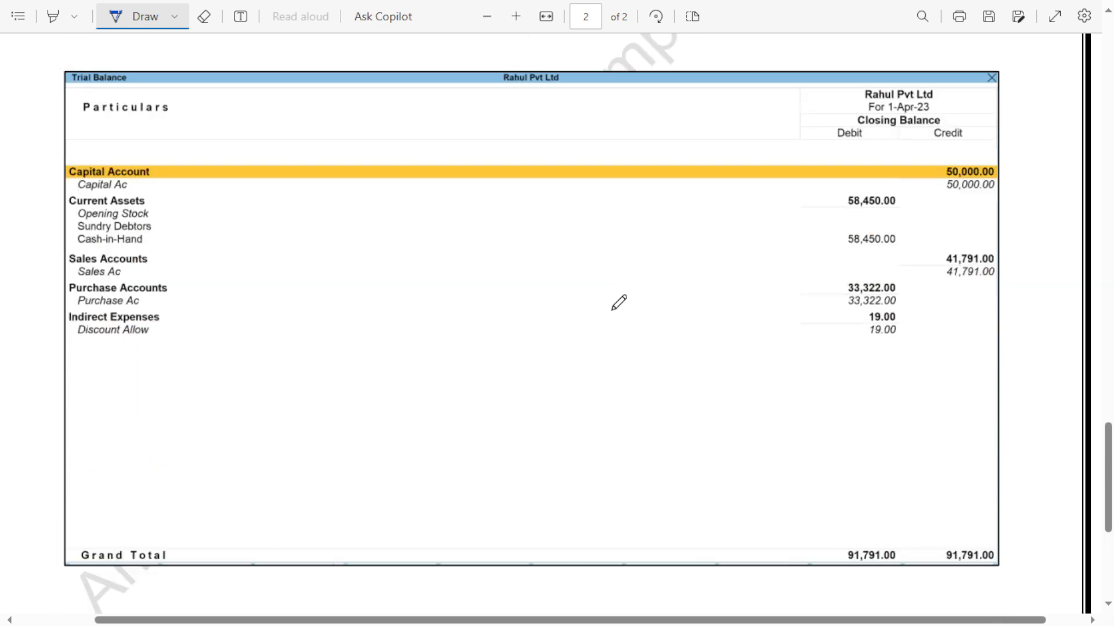
mouse_move(841, 568)
mouse_down()
mouse_move(850, 583)
mouse_move(963, 524)
mouse_up()
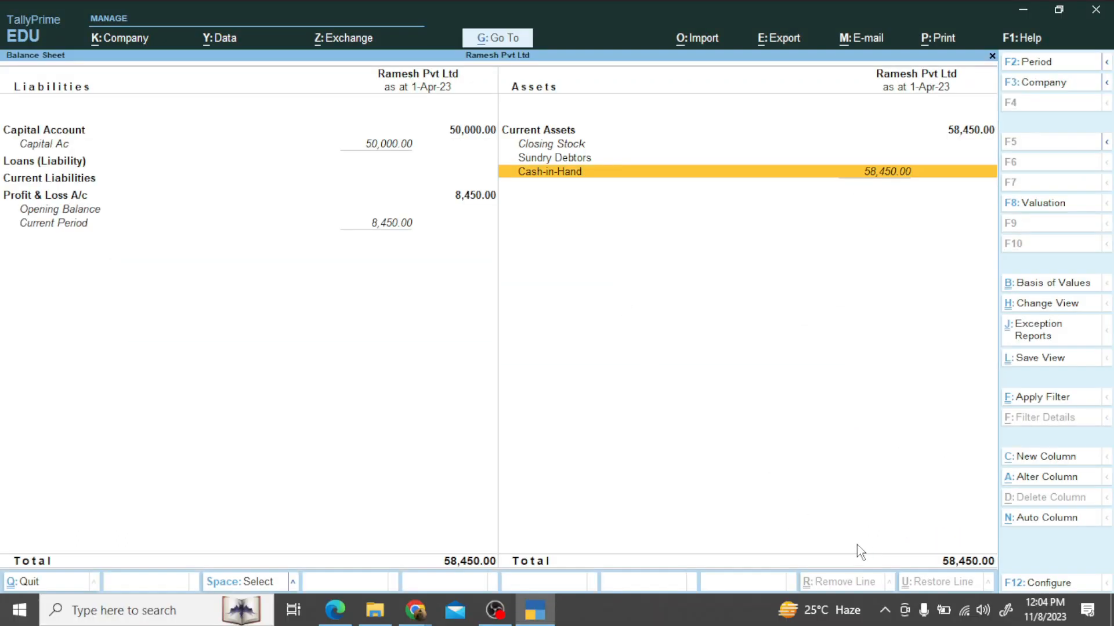
key(Escape)
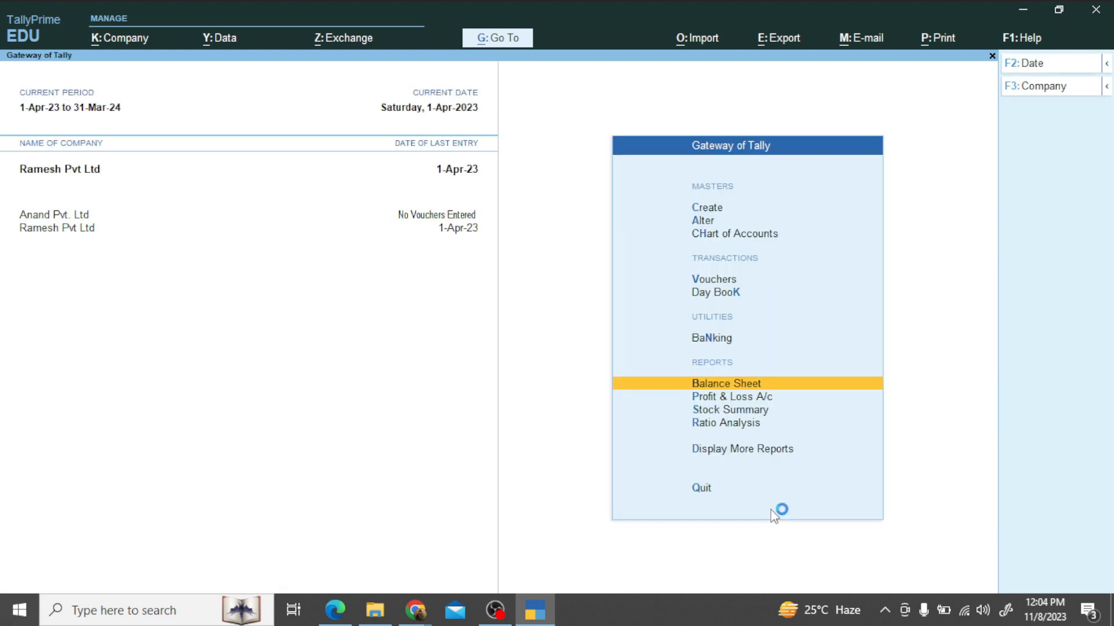
key(Down)
key(Down)
key(Down)
key(Down)
key(Return)
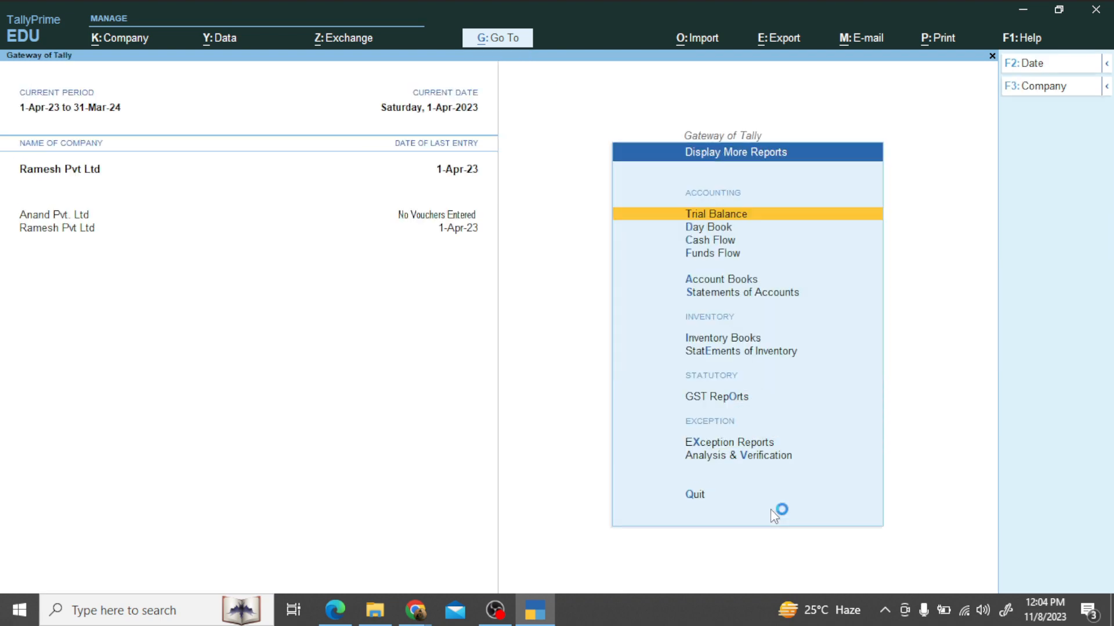
key(Return)
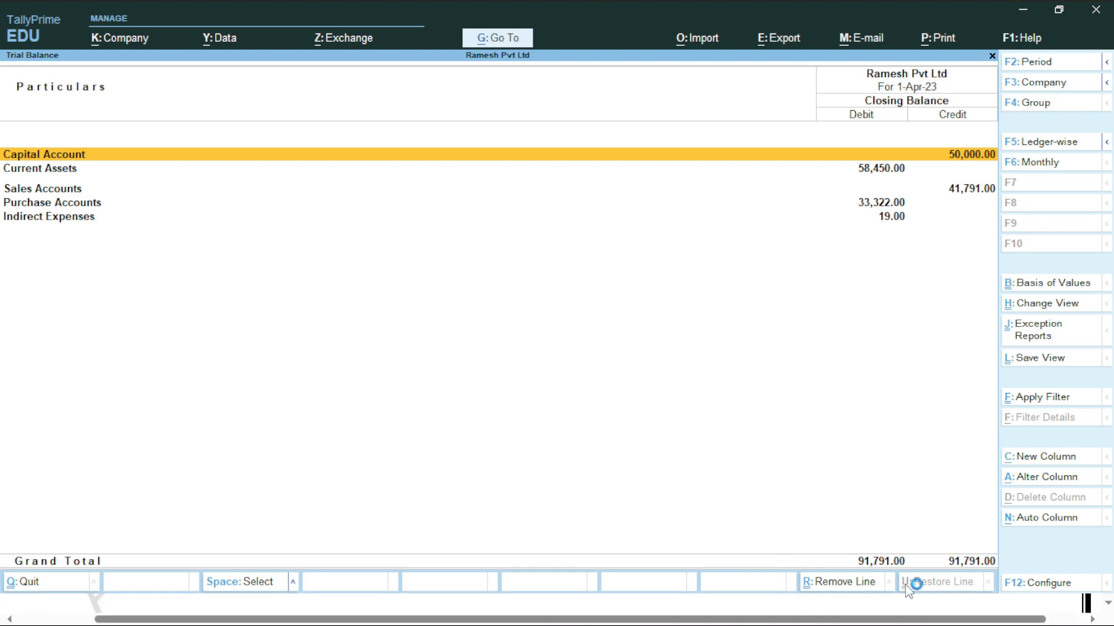
- Return to the practice PDF and review the transactions in the Practice Questions table
click(667, 441)
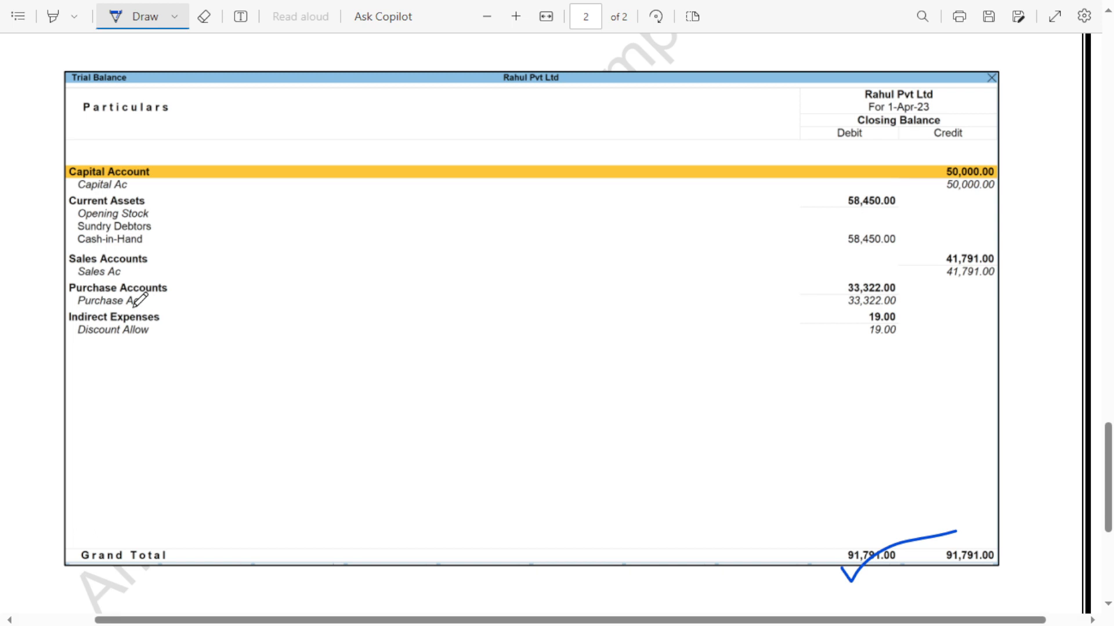
scroll(295, 231, up, 10)
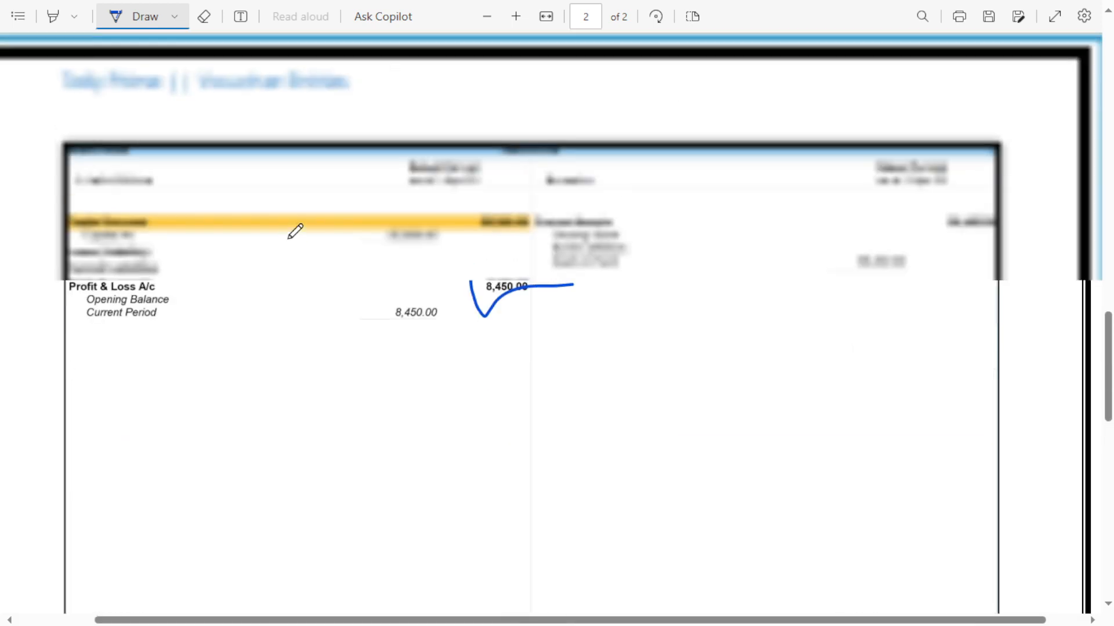
scroll(295, 231, up, 5)
scroll(295, 231, up, 5)
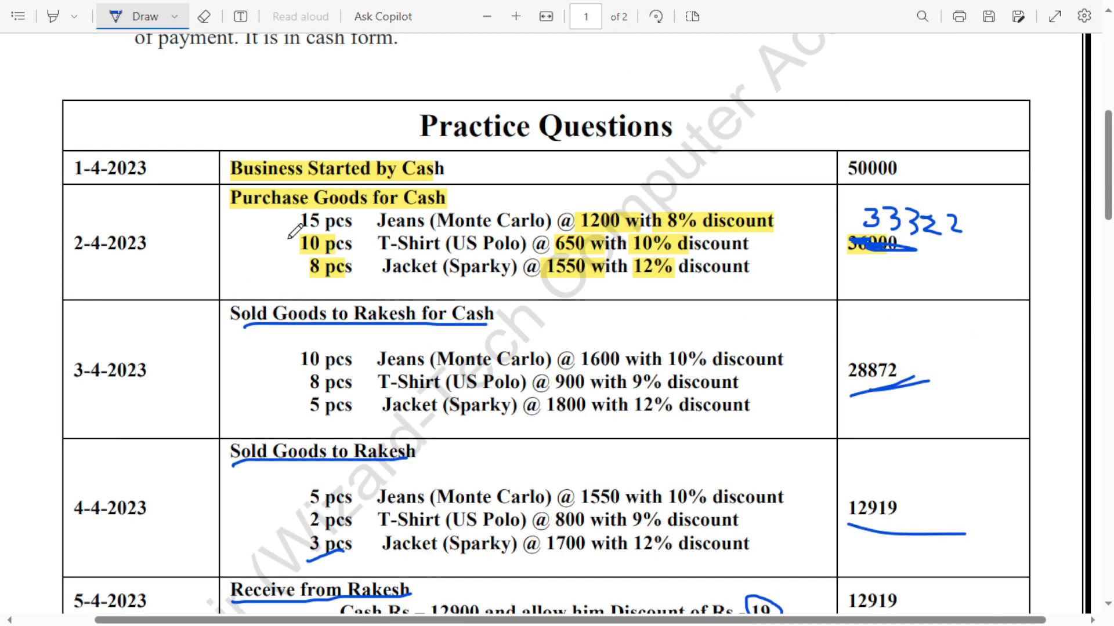
scroll(295, 231, down, 2)
scroll(295, 231, up, 1)
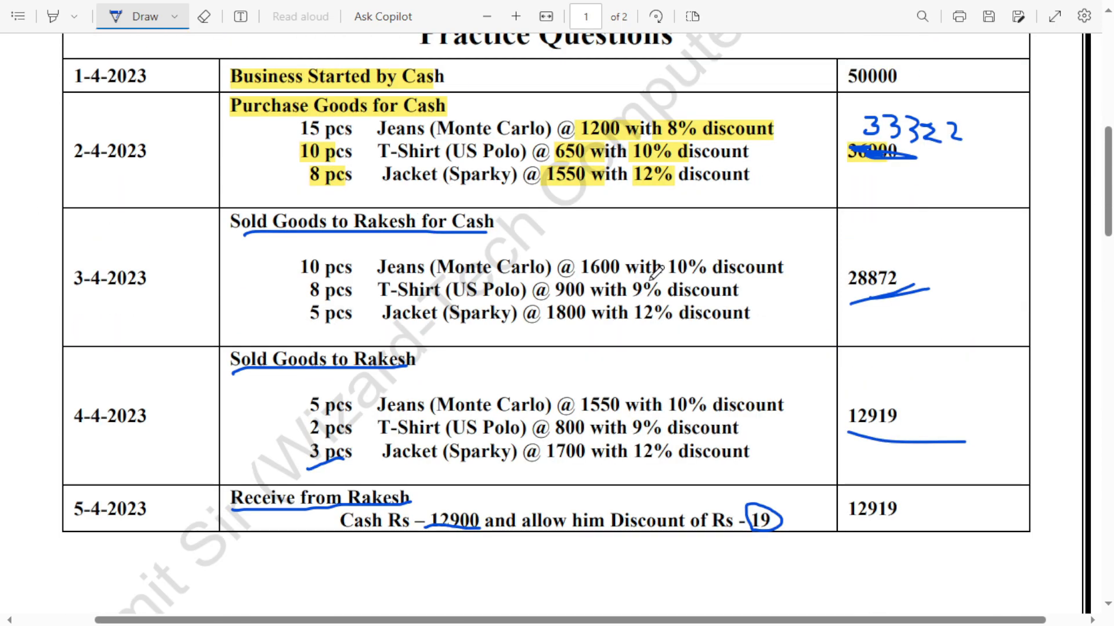